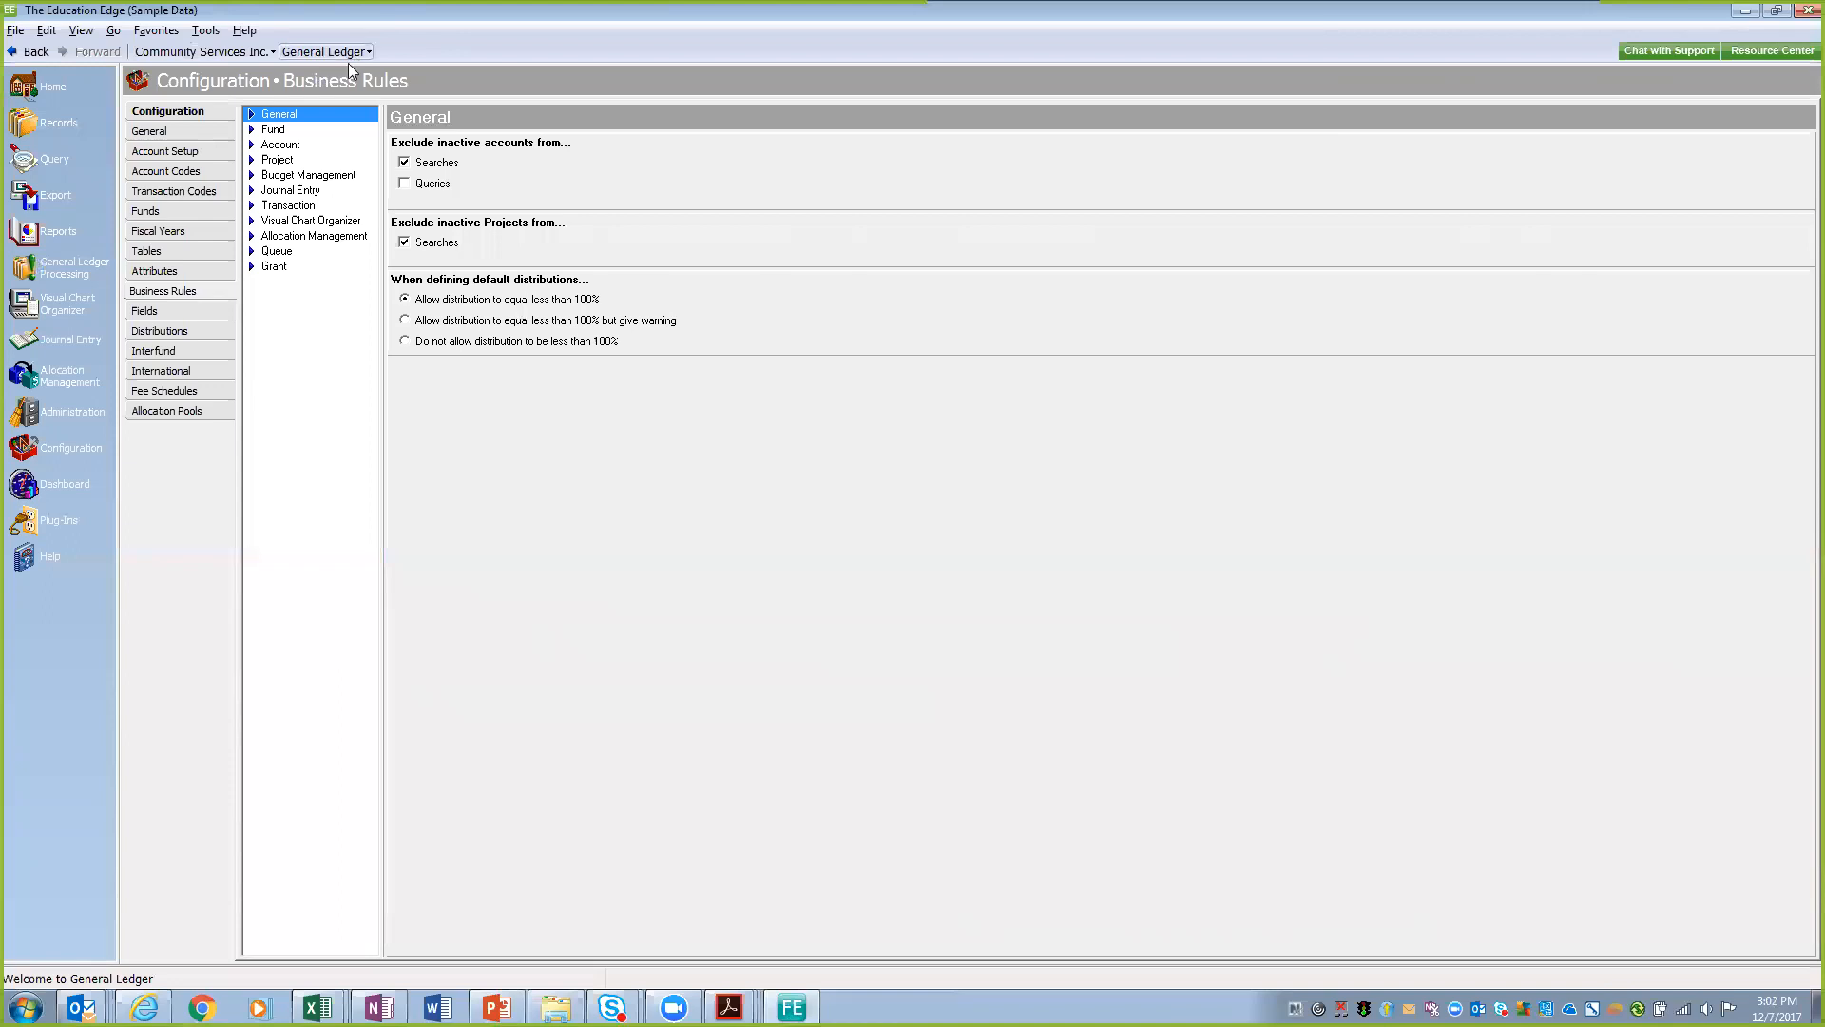
Step: Create and save fiscal year 2020 with the description "Fiscal Year 2020" and auto-completed dates for its 12 periods
{"action": "left_click", "coordinate": [62, 446]}
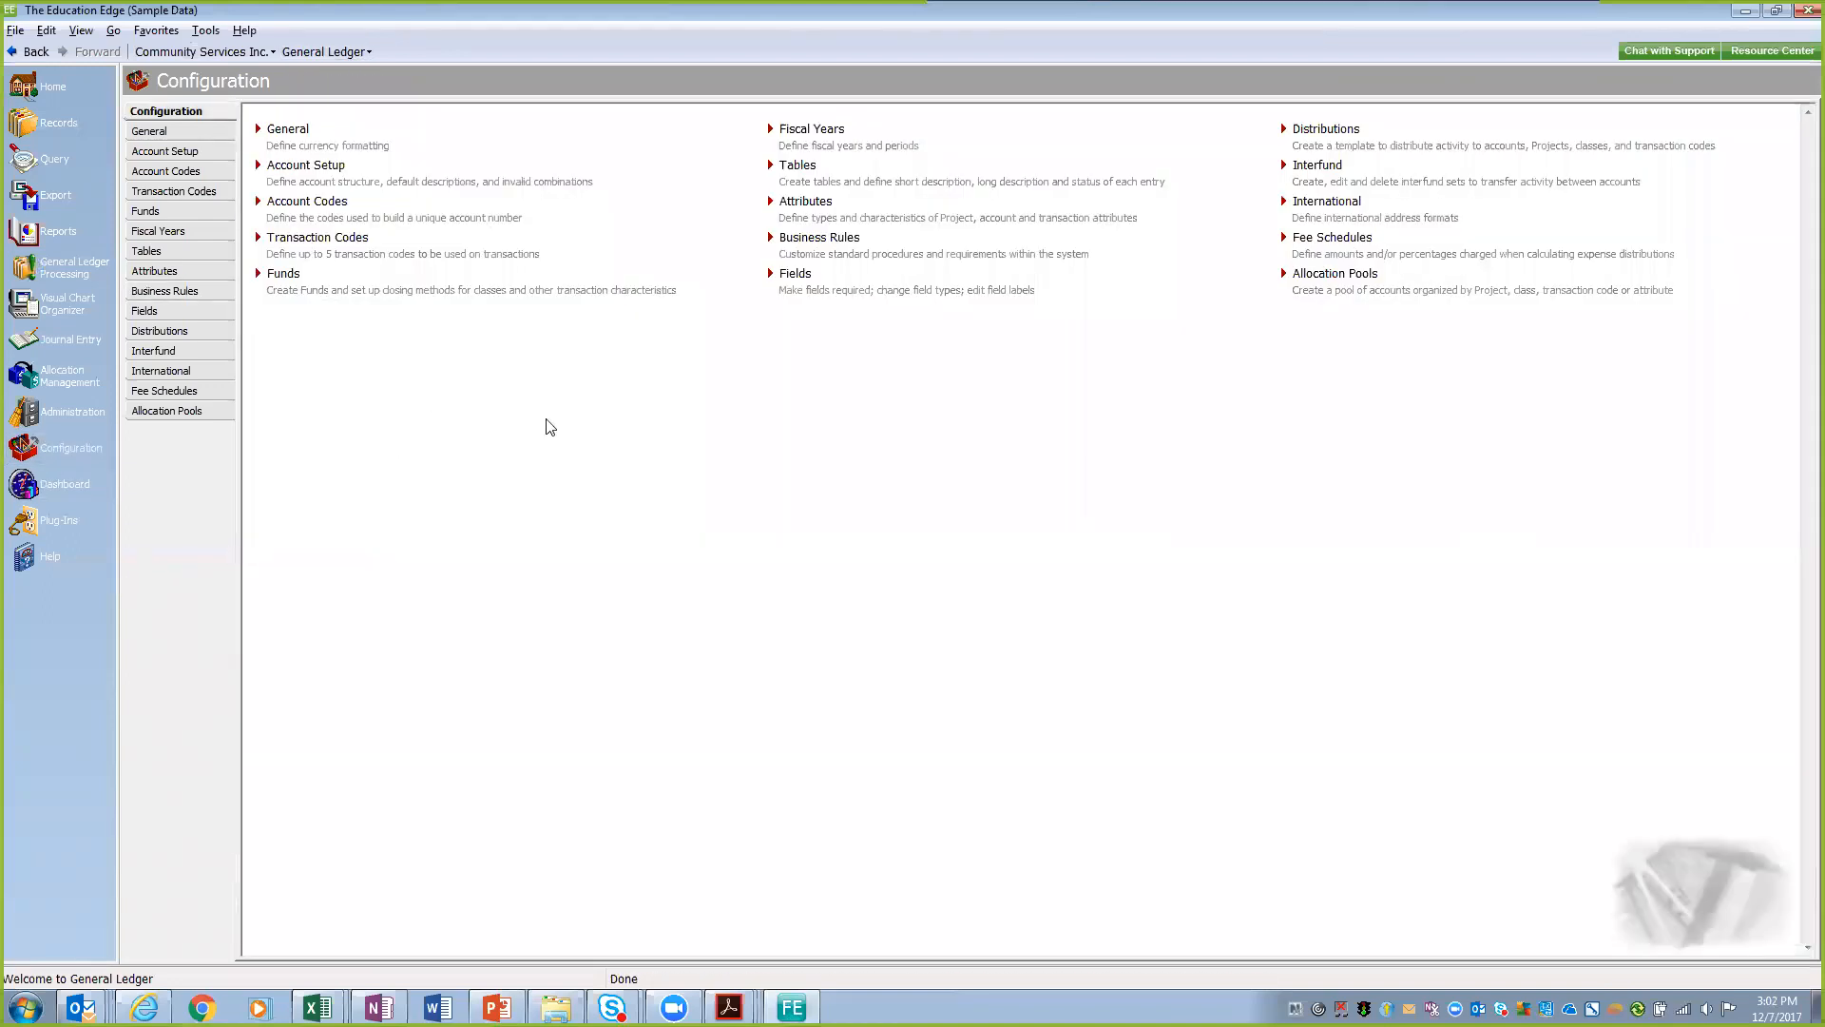
{"action": "left_click", "coordinate": [825, 133]}
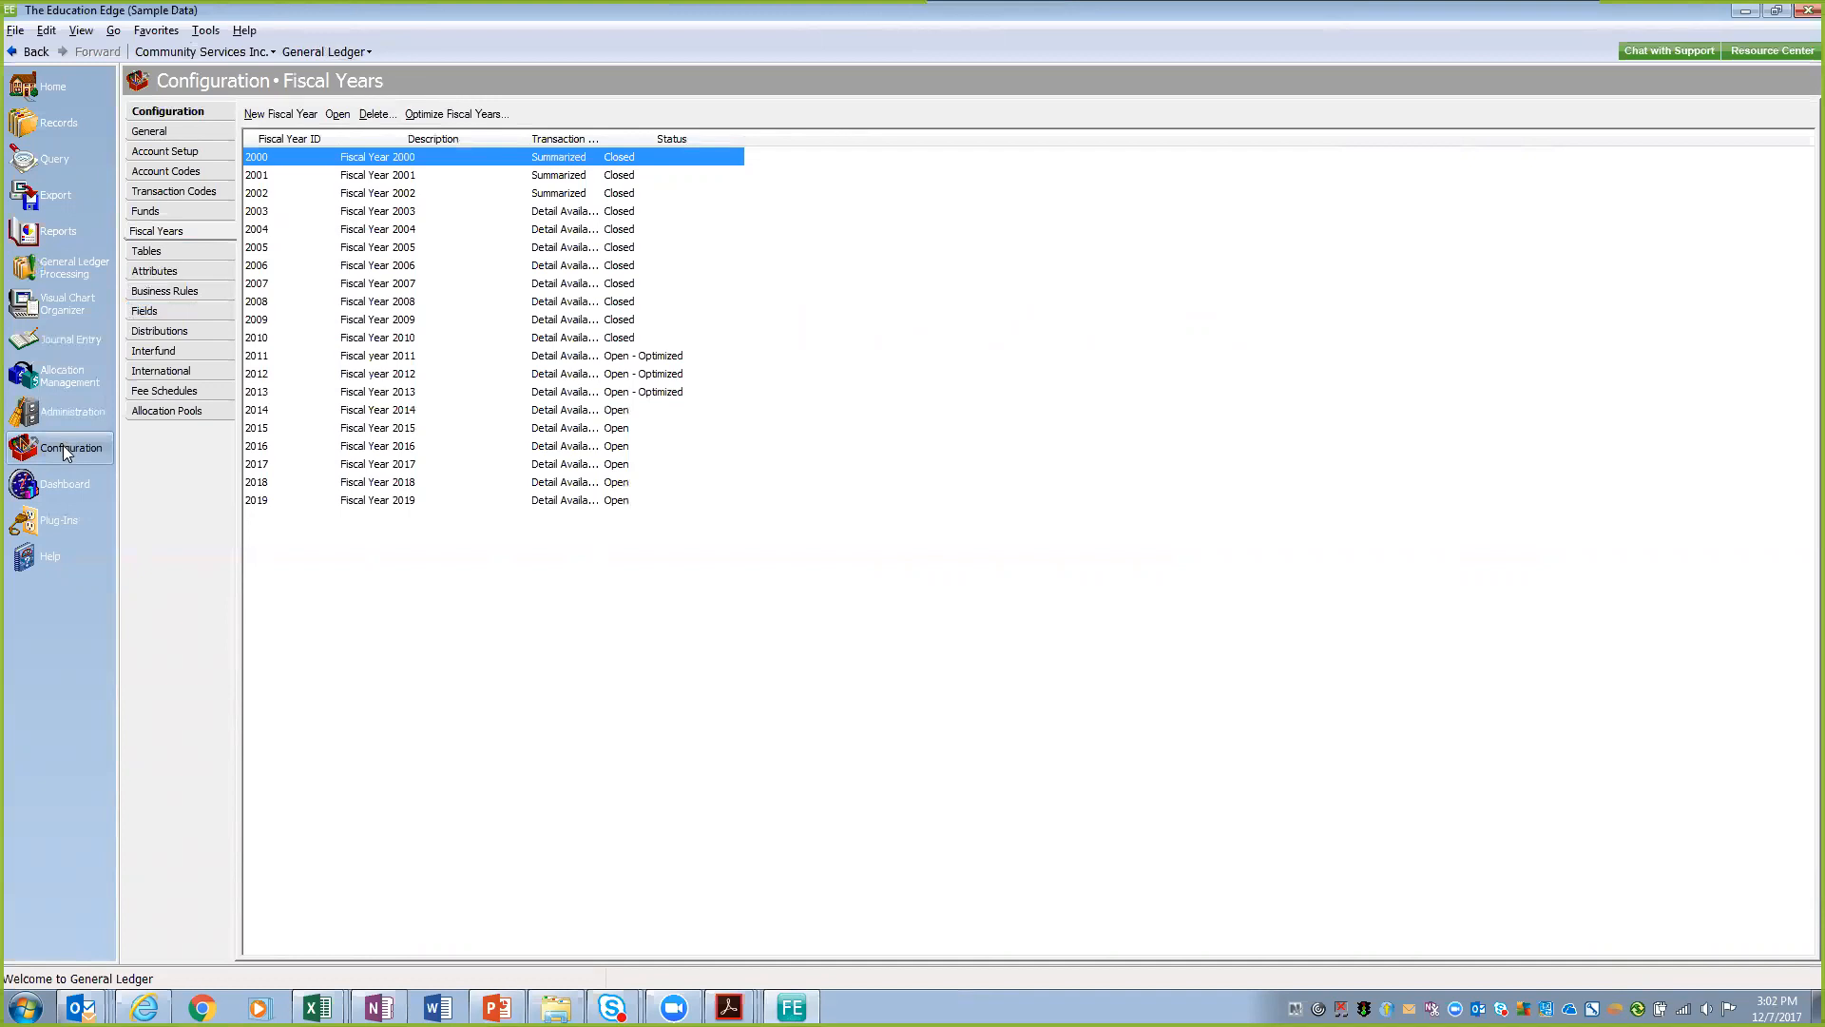
{"action": "left_click", "coordinate": [305, 115]}
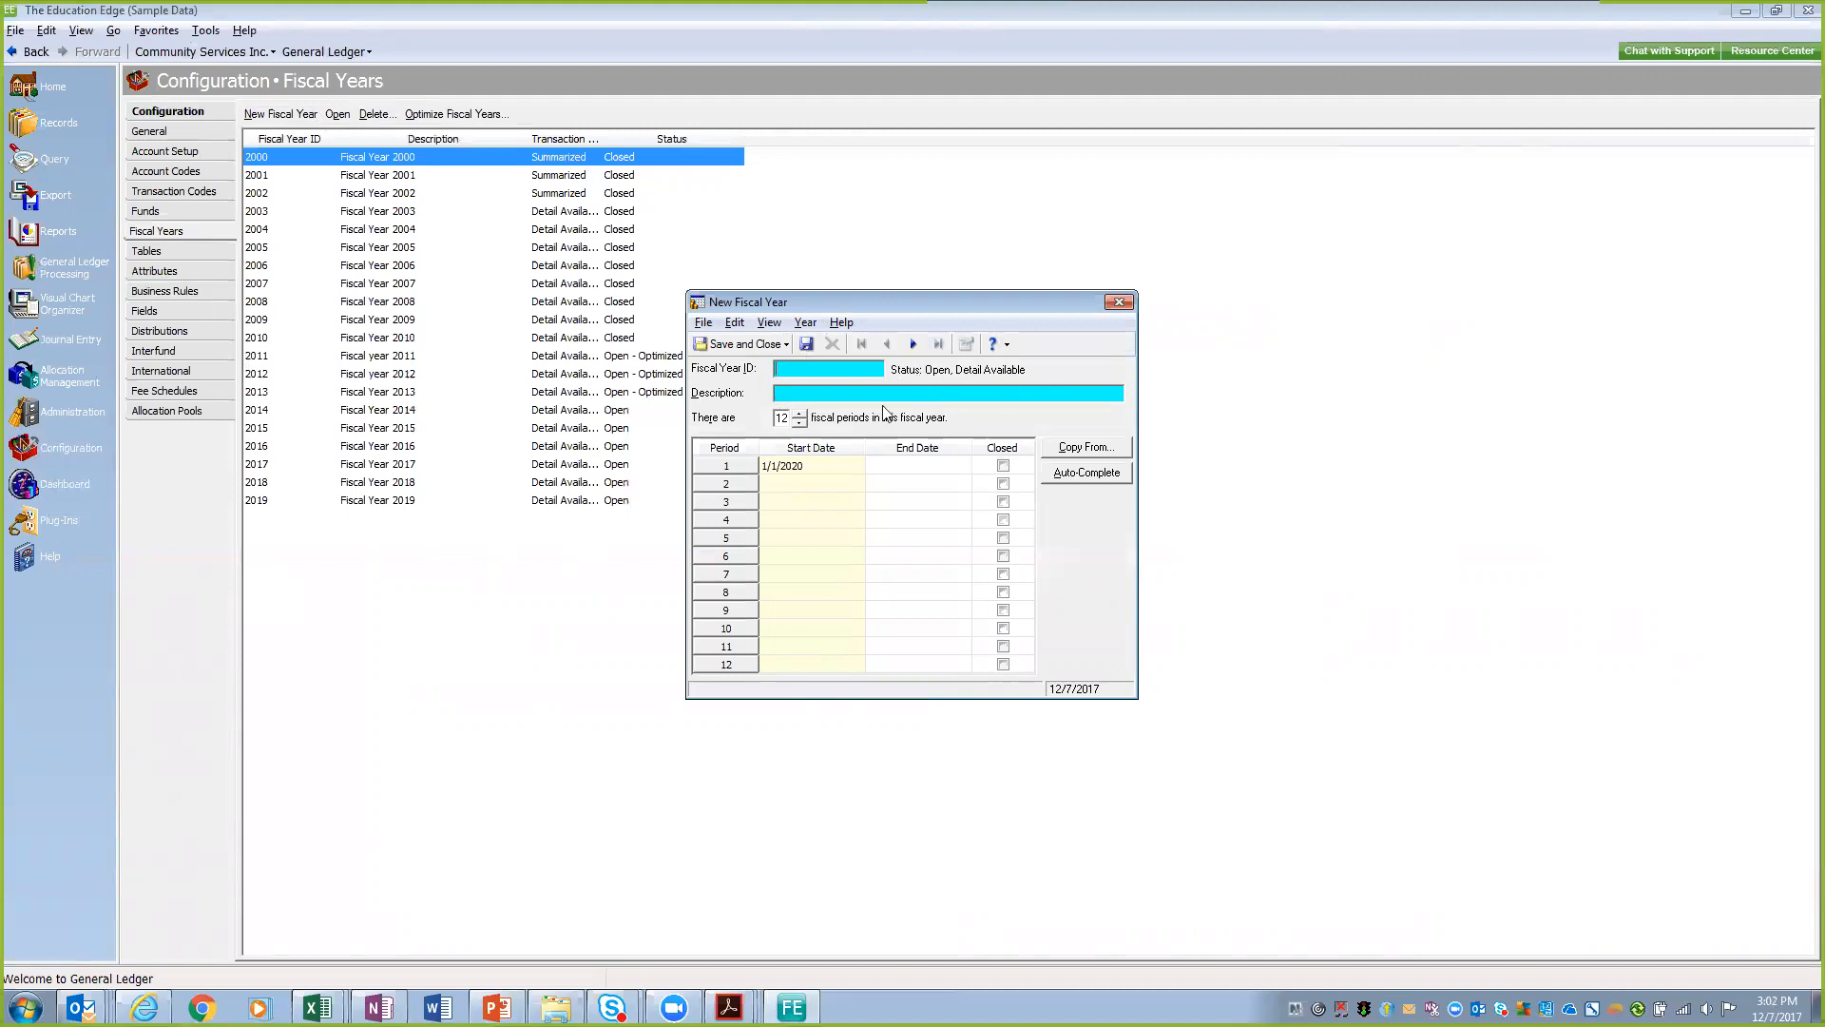
{"action": "type", "text": "20"}
{"action": "type", "text": "Fis"}
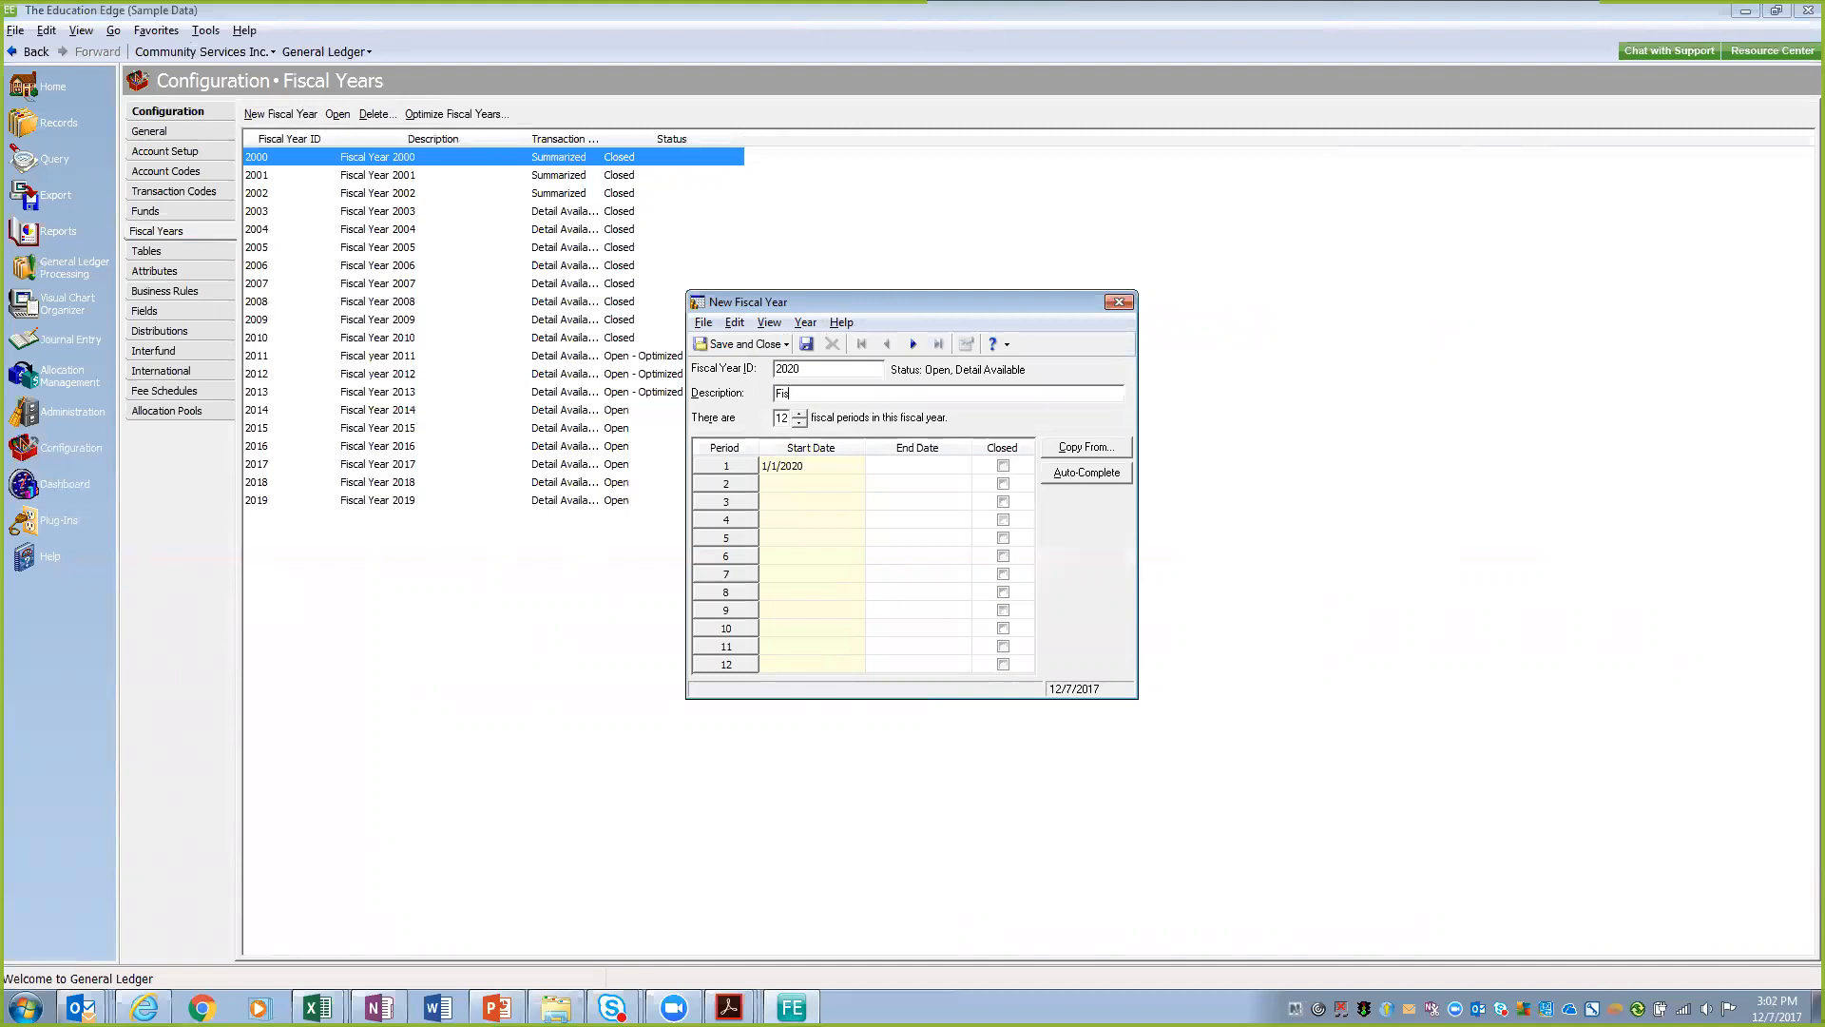
{"action": "type", "text": "cal Year 2020"}
{"action": "left_click", "coordinate": [1103, 478]}
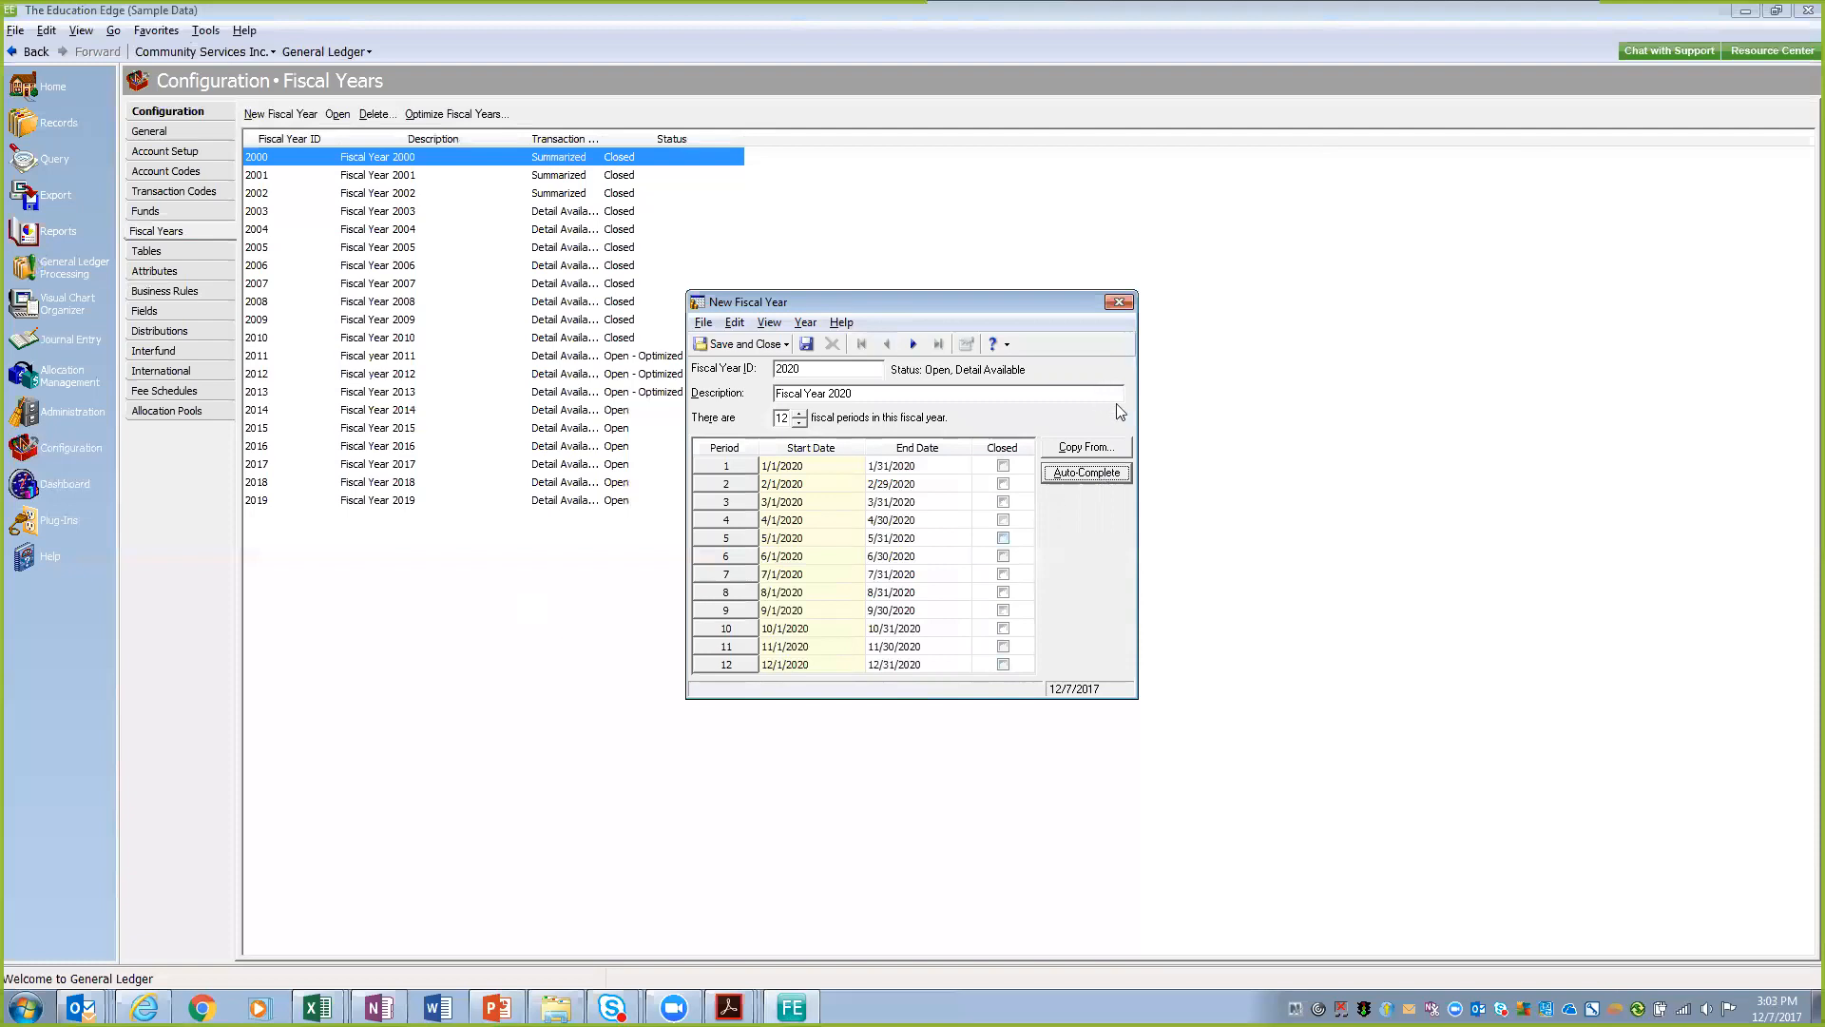
{"action": "left_click", "coordinate": [742, 346]}
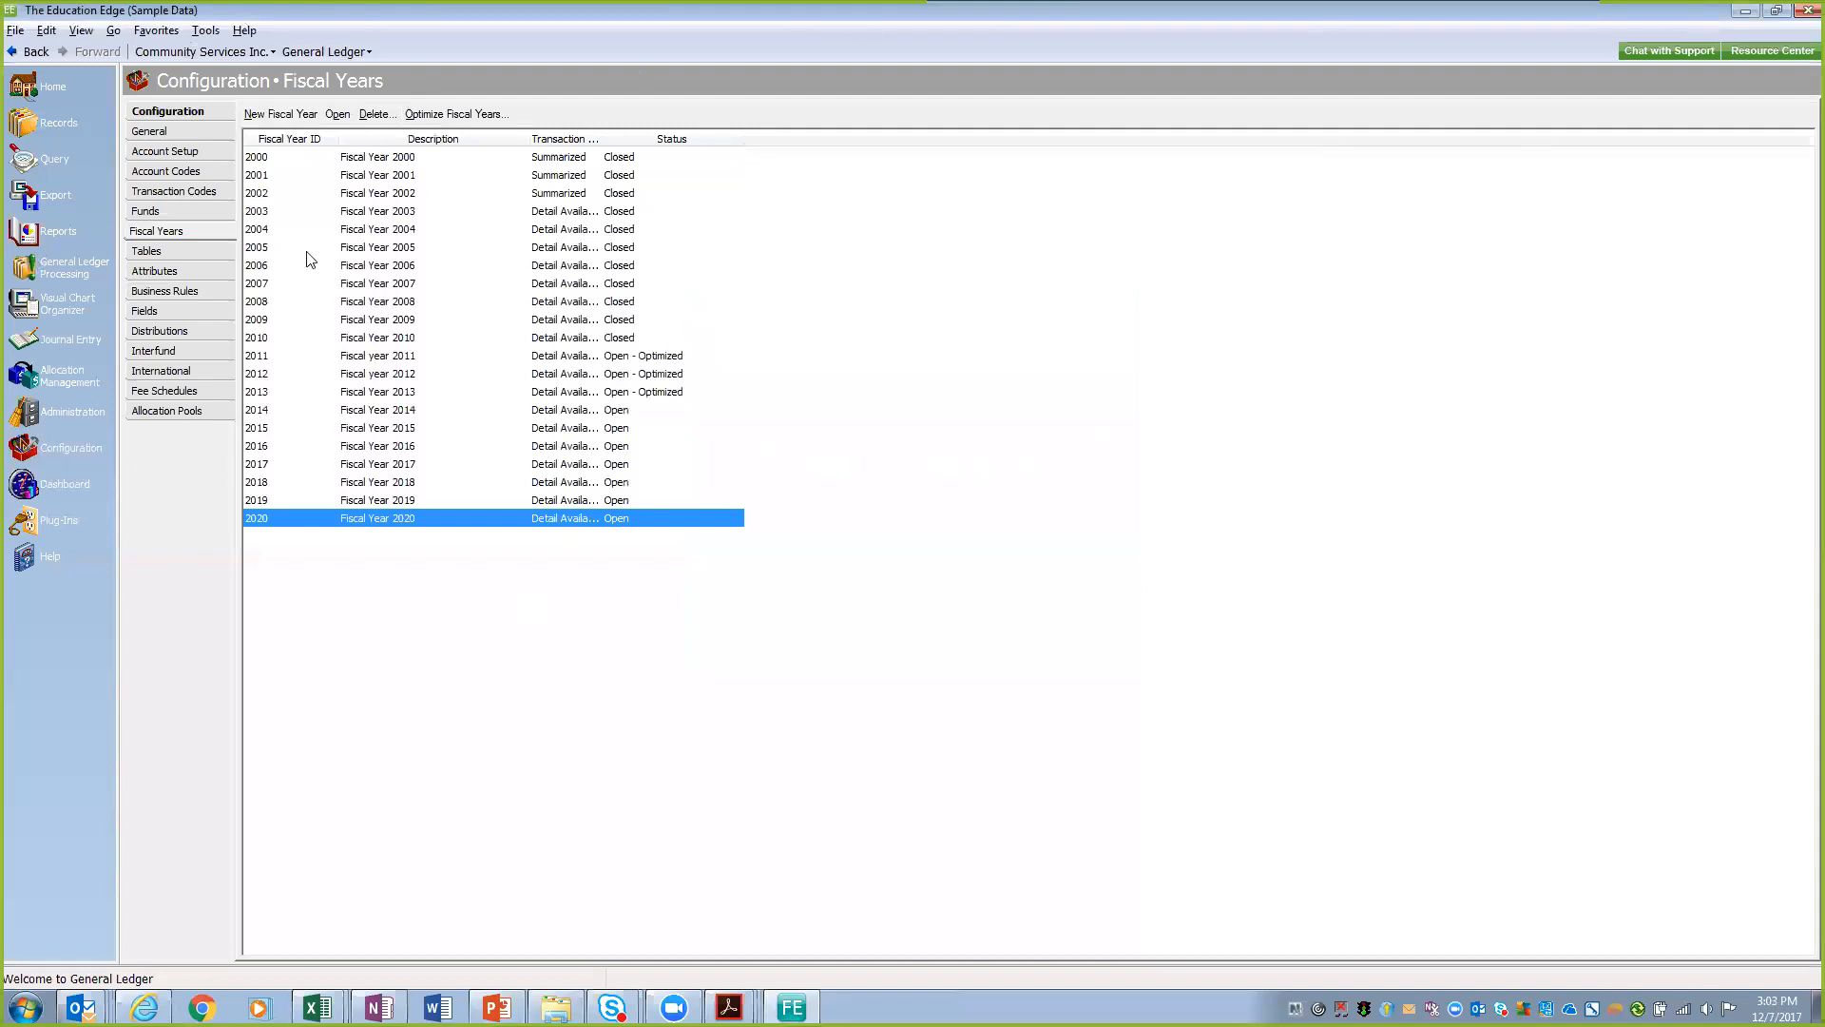
Step: Switch to the Payroll module's schedule configuration and open the 2017 Semi-Monthly schedule
{"action": "left_click", "coordinate": [330, 52]}
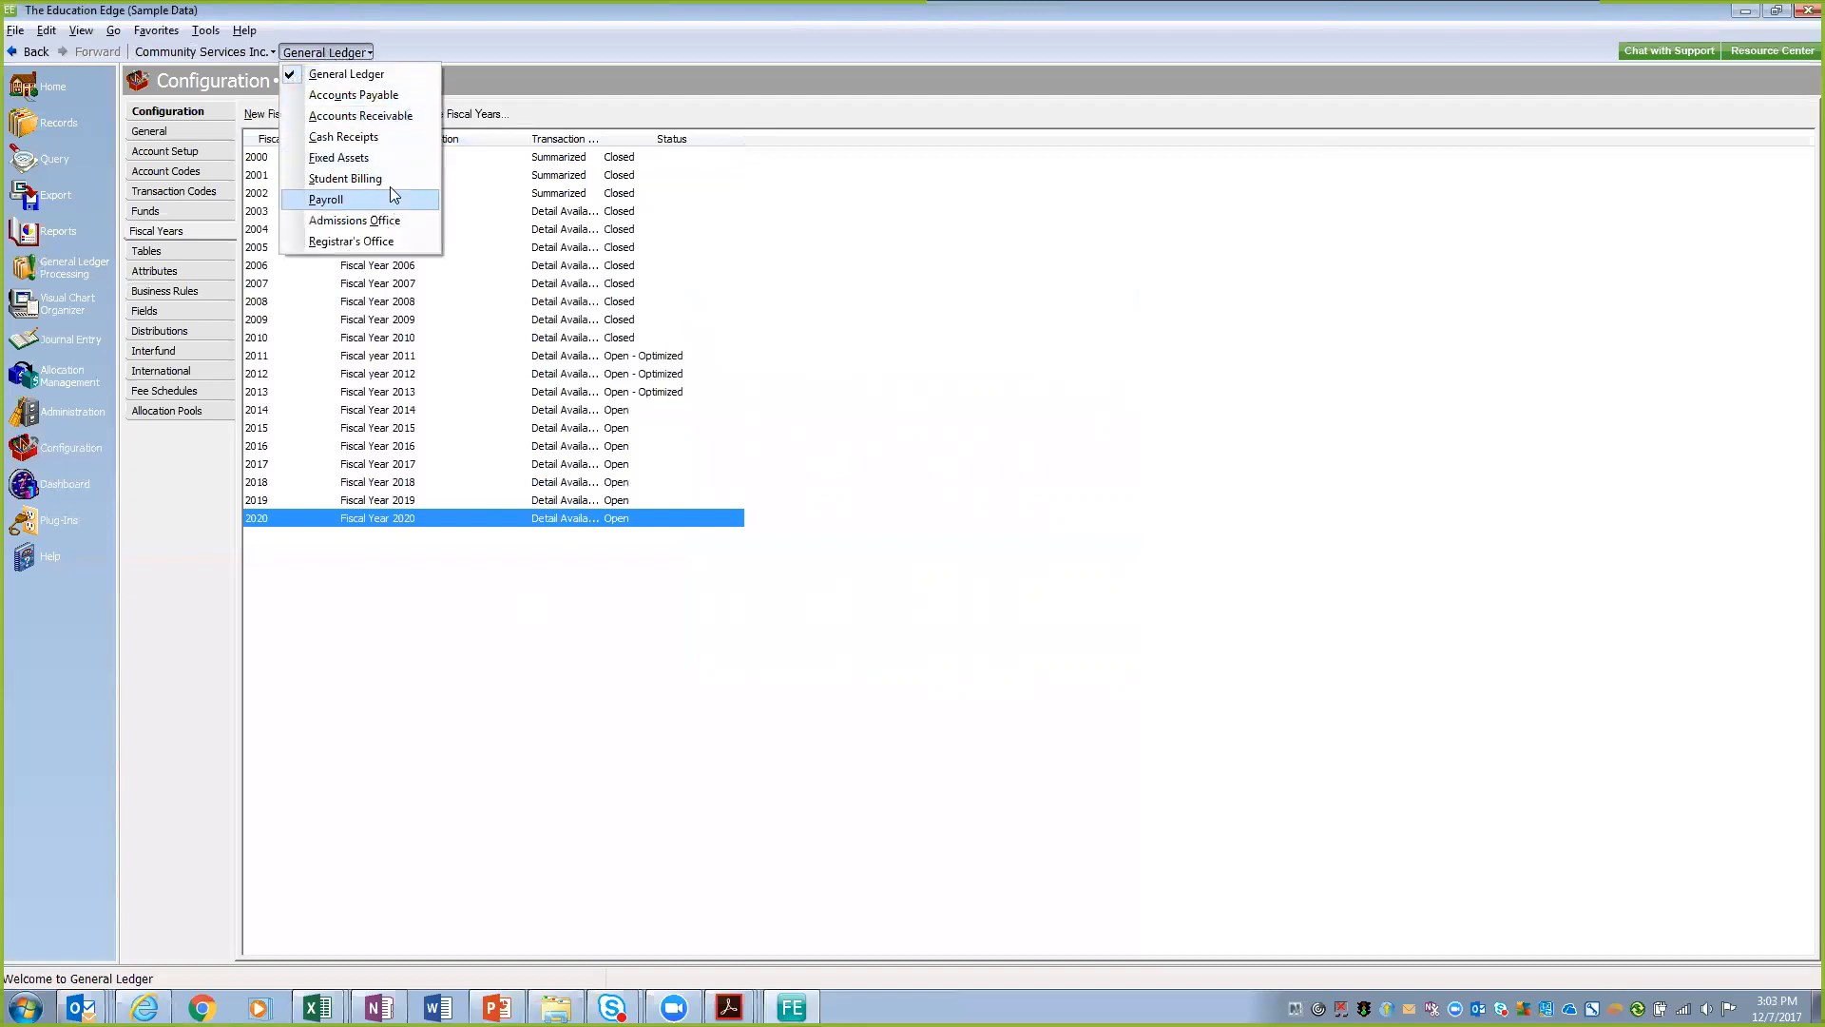
{"action": "left_click", "coordinate": [386, 198]}
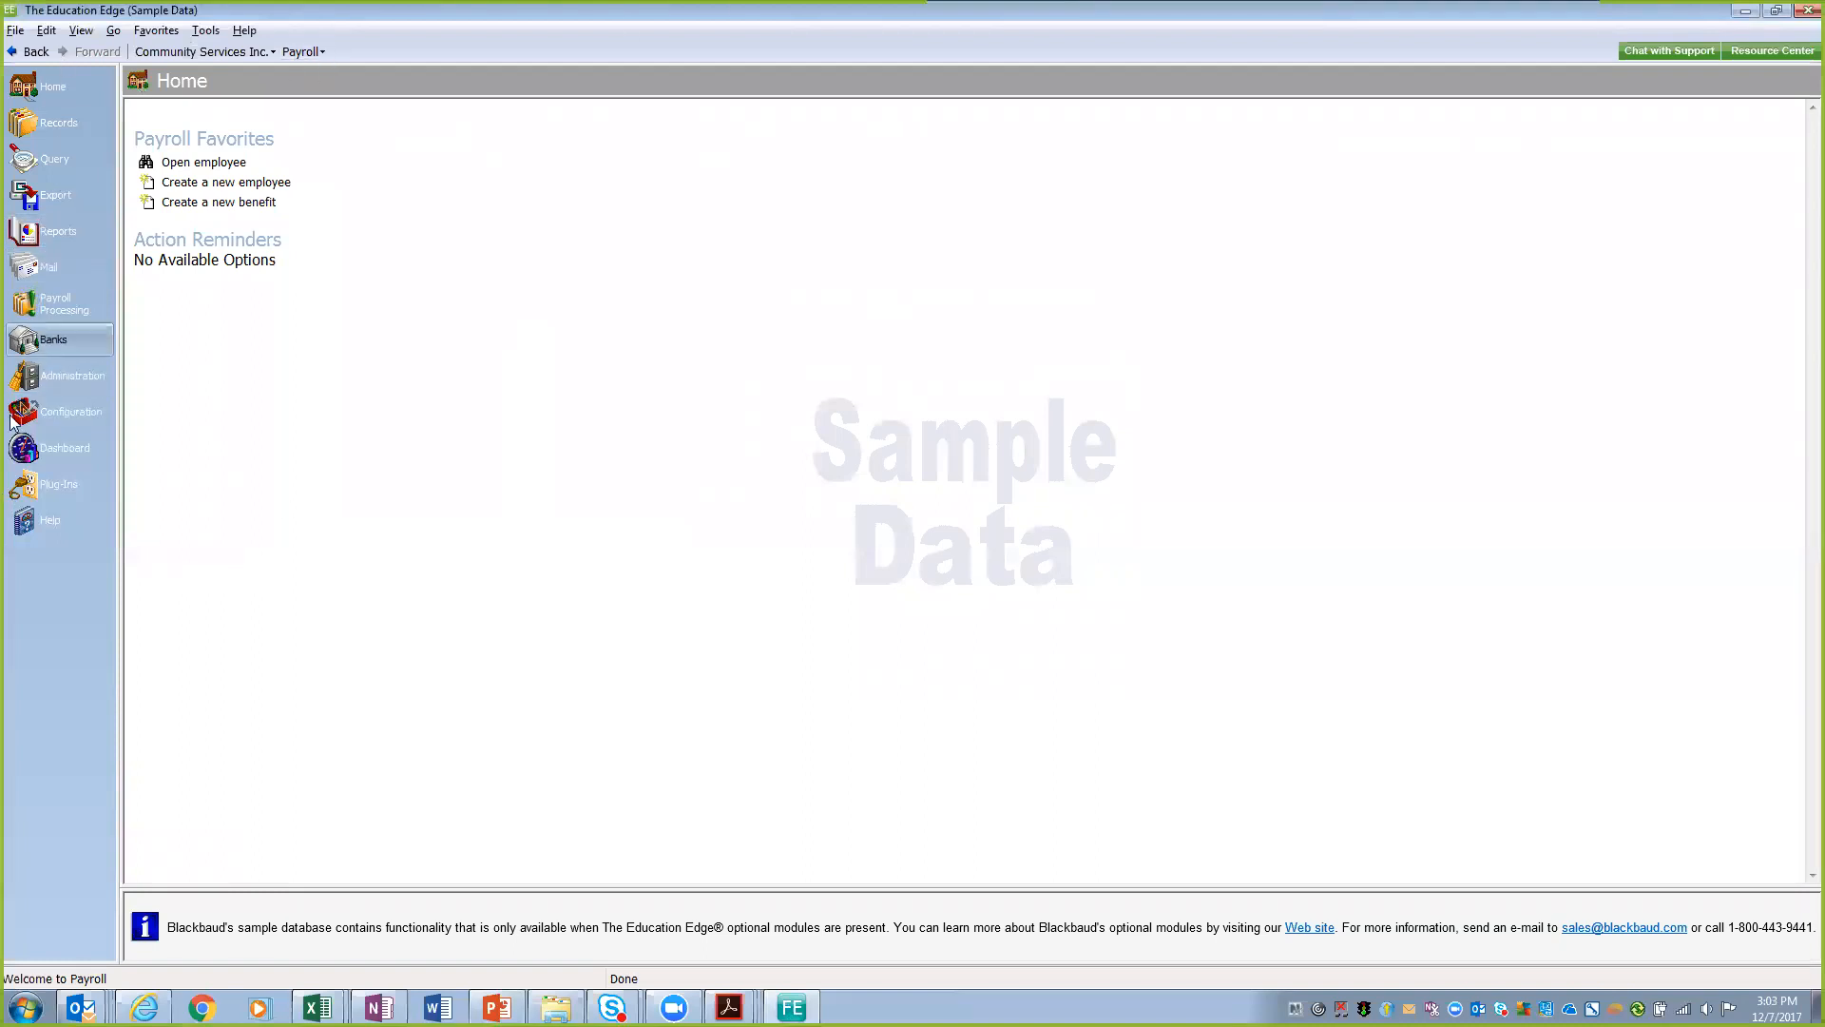
{"action": "left_click", "coordinate": [45, 413]}
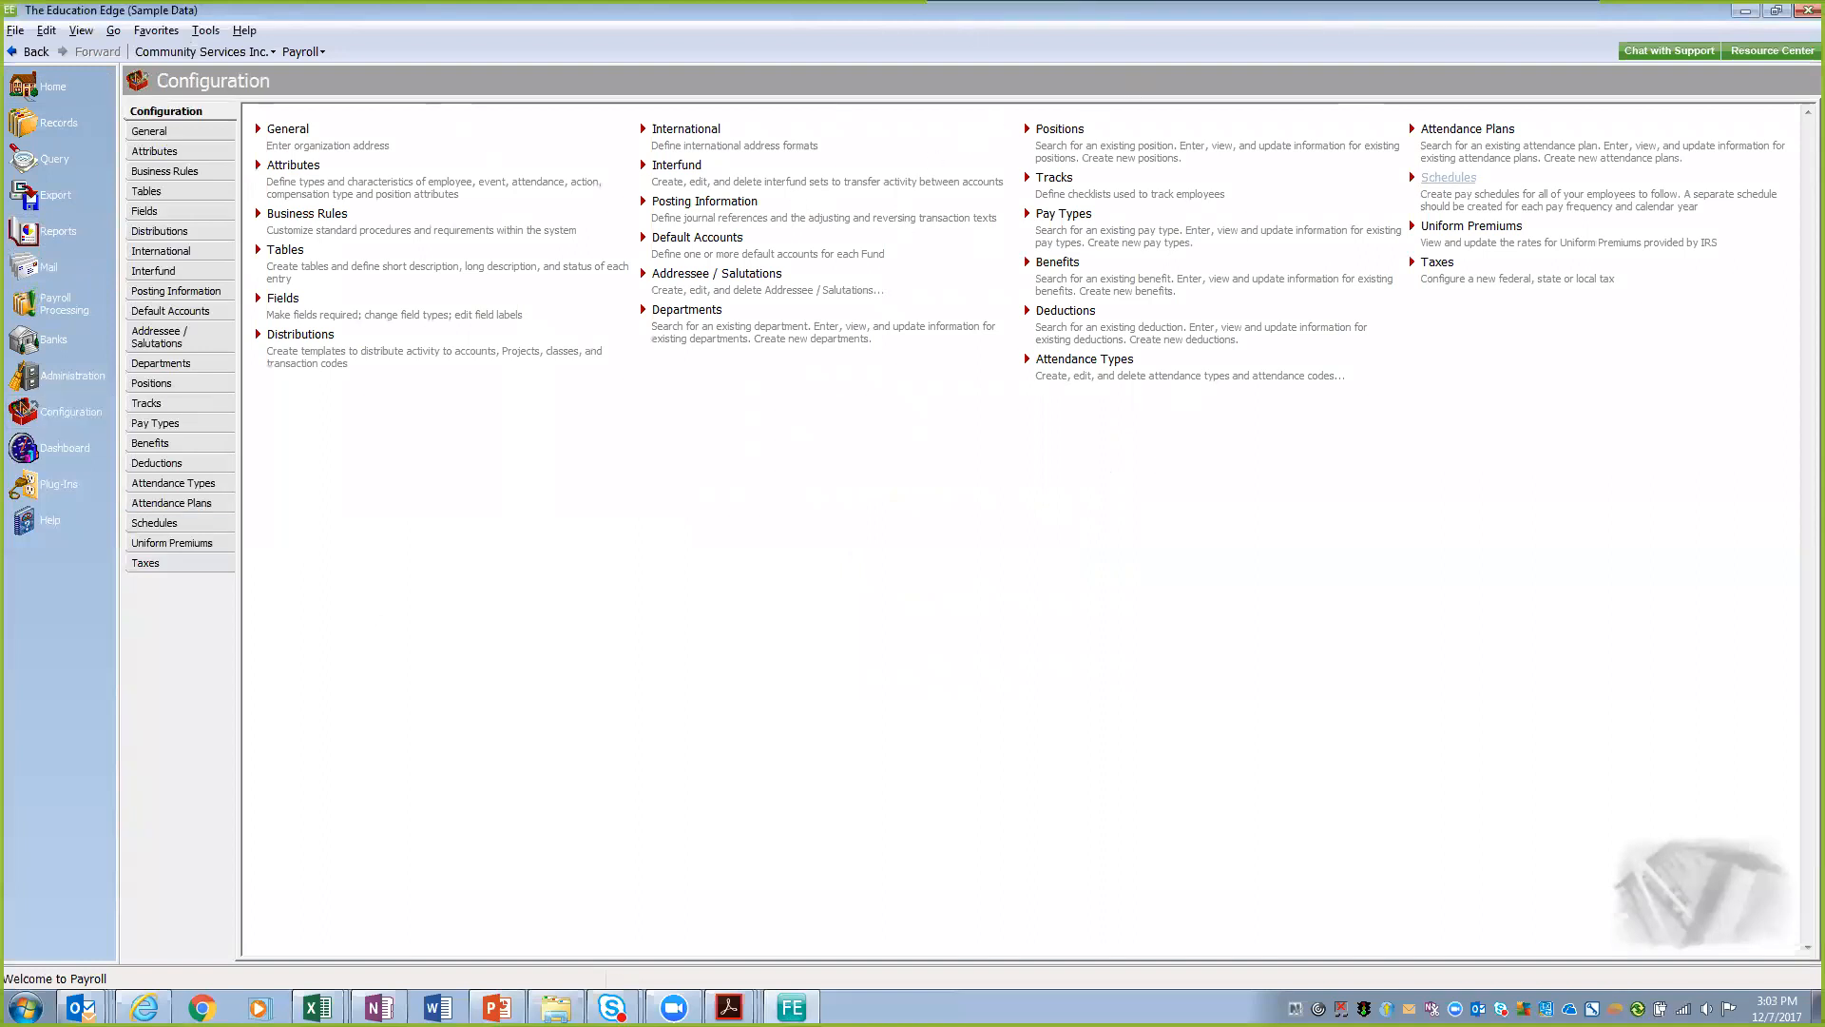
{"action": "left_click", "coordinate": [1449, 177]}
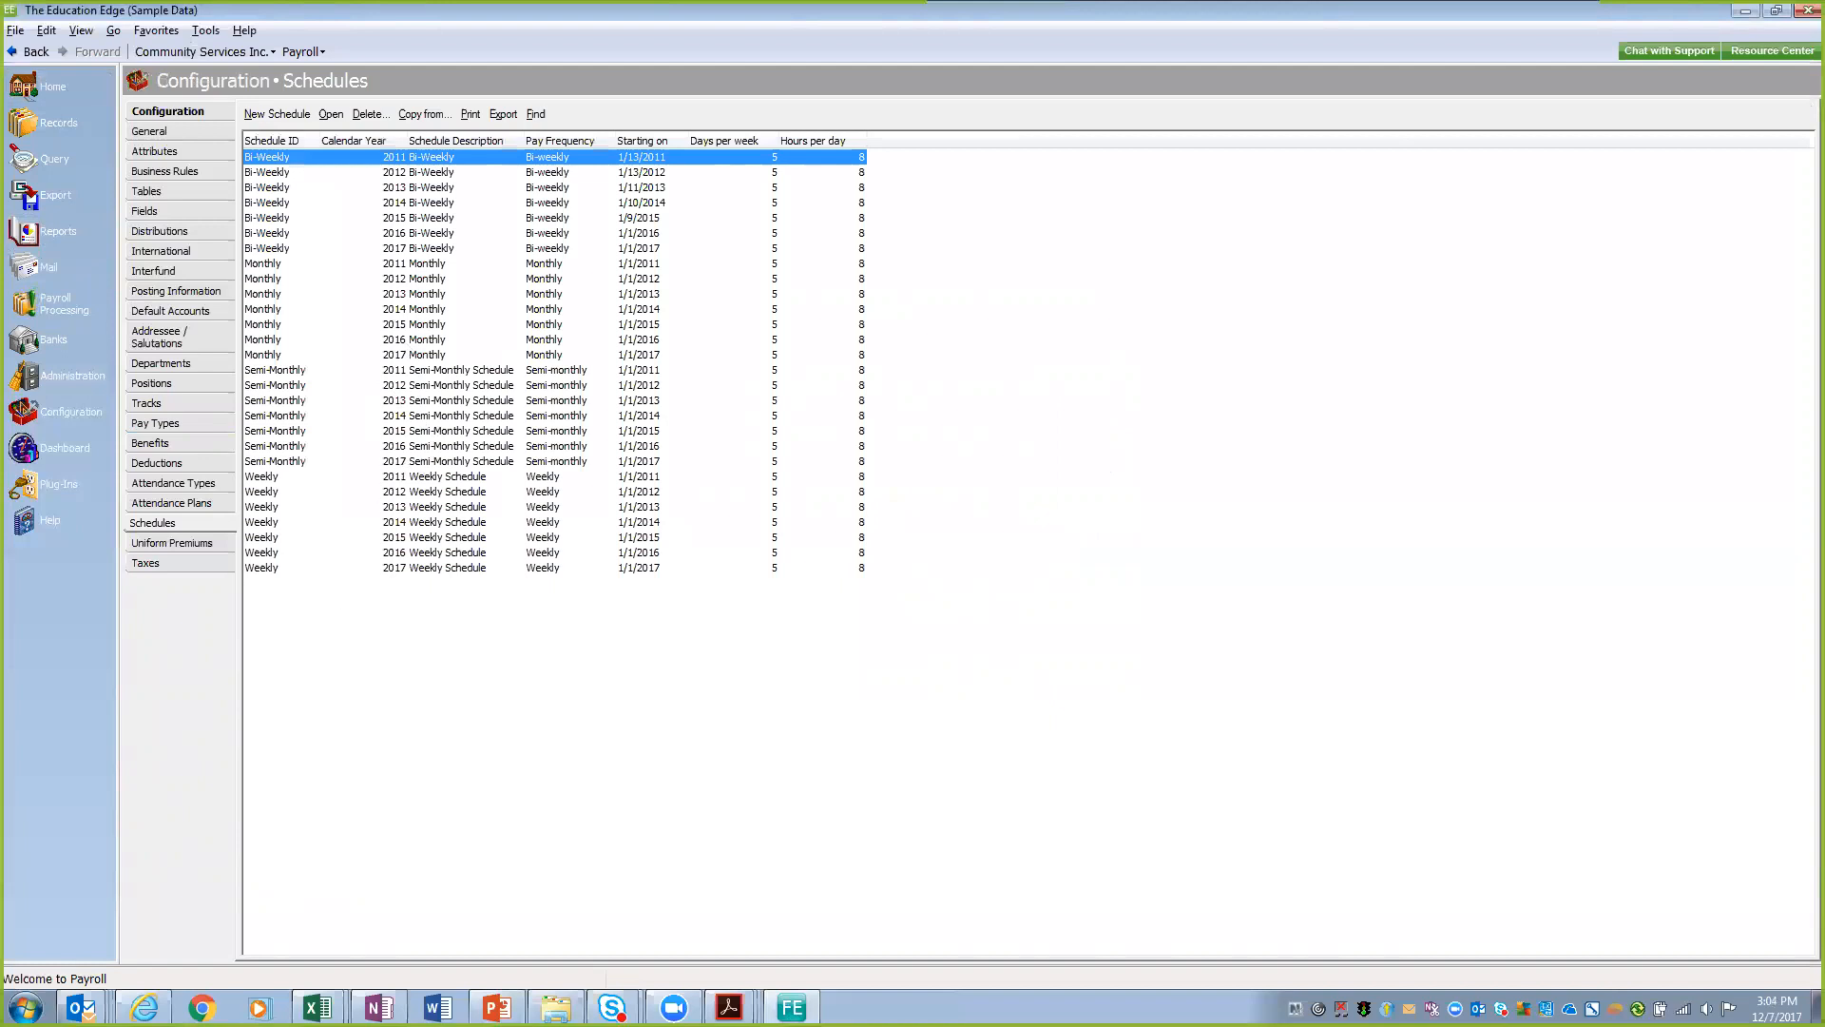
{"action": "double_click", "coordinate": [473, 464]}
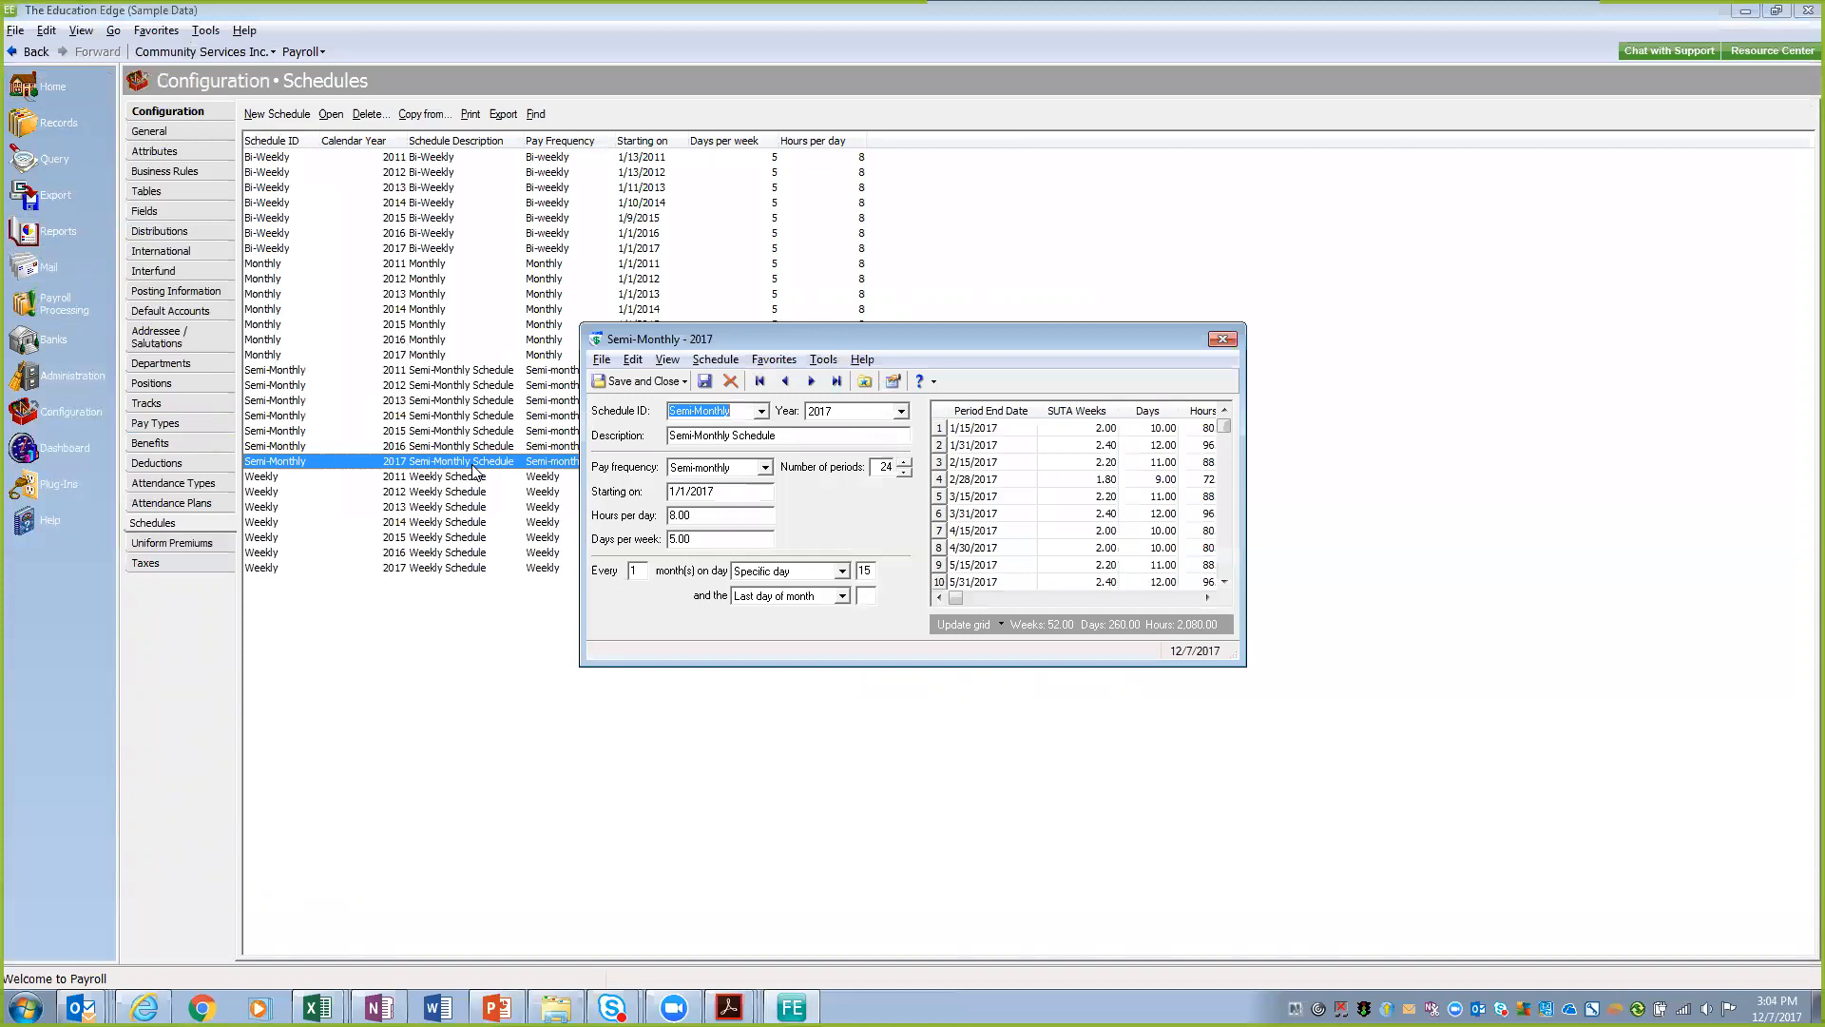
{"action": "left_click", "coordinate": [718, 360]}
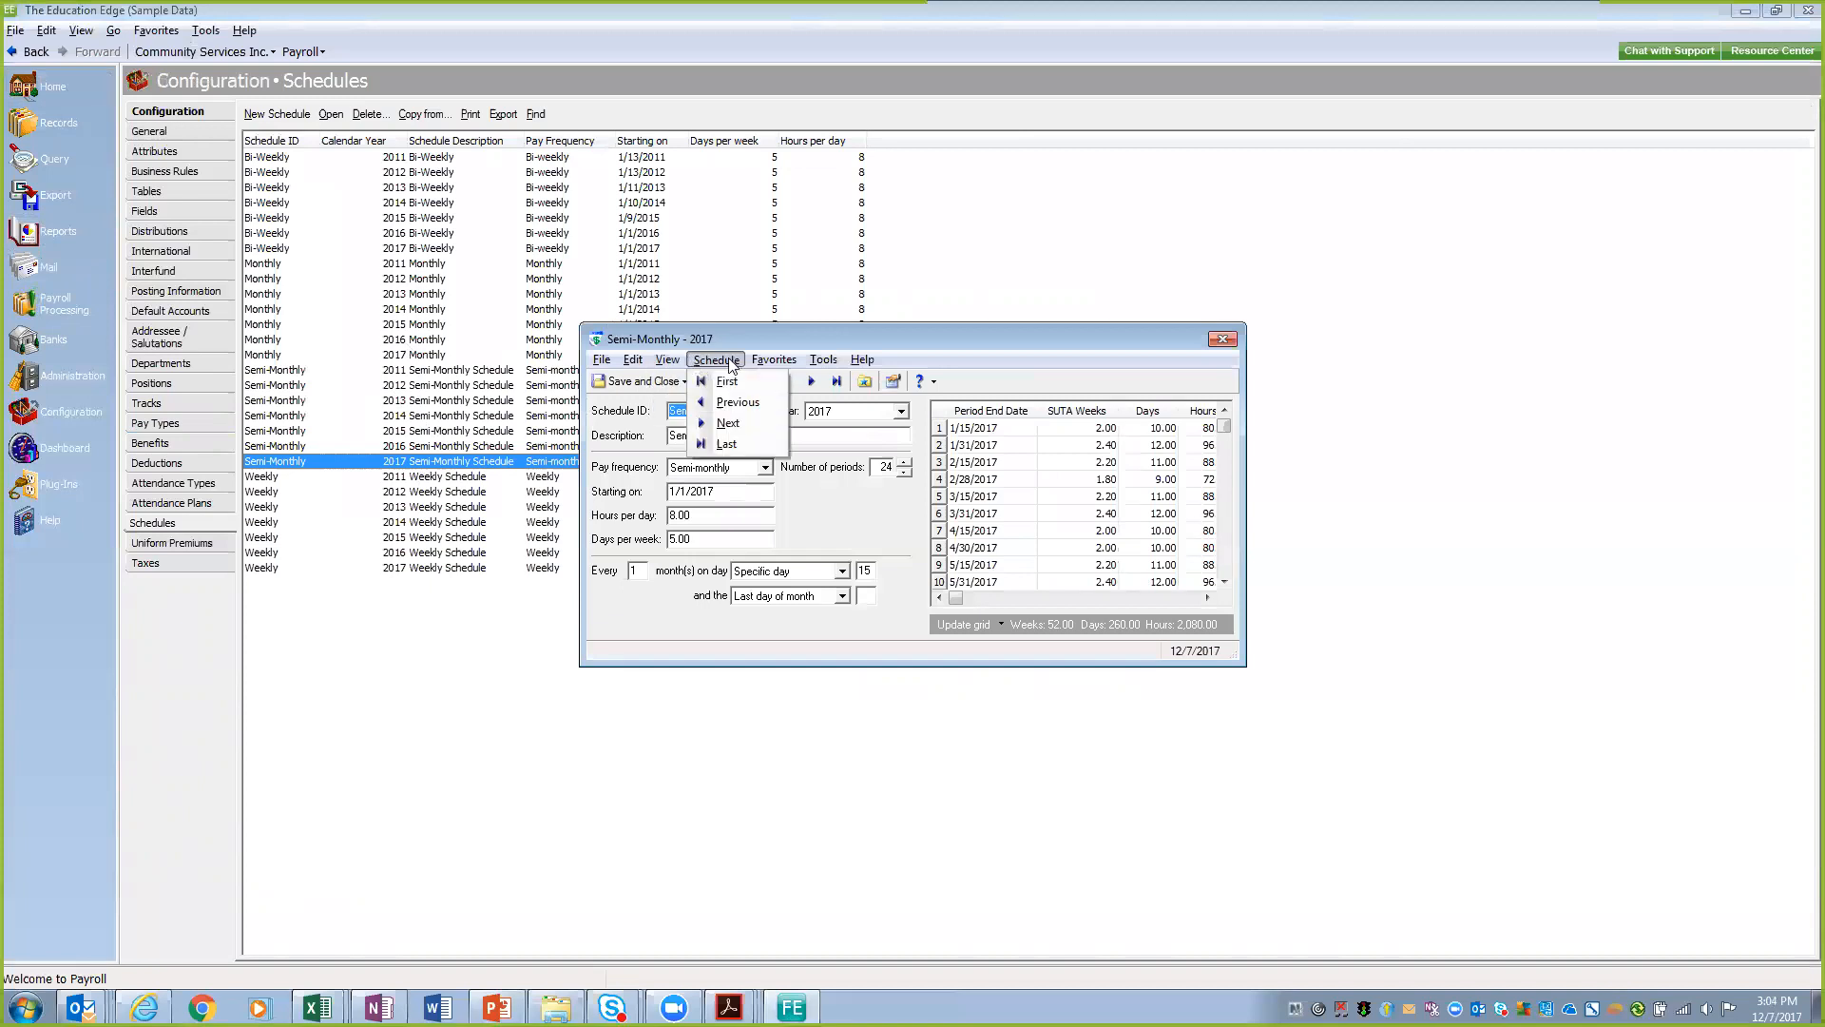
{"action": "left_click", "coordinate": [631, 361]}
{"action": "left_click", "coordinate": [629, 361]}
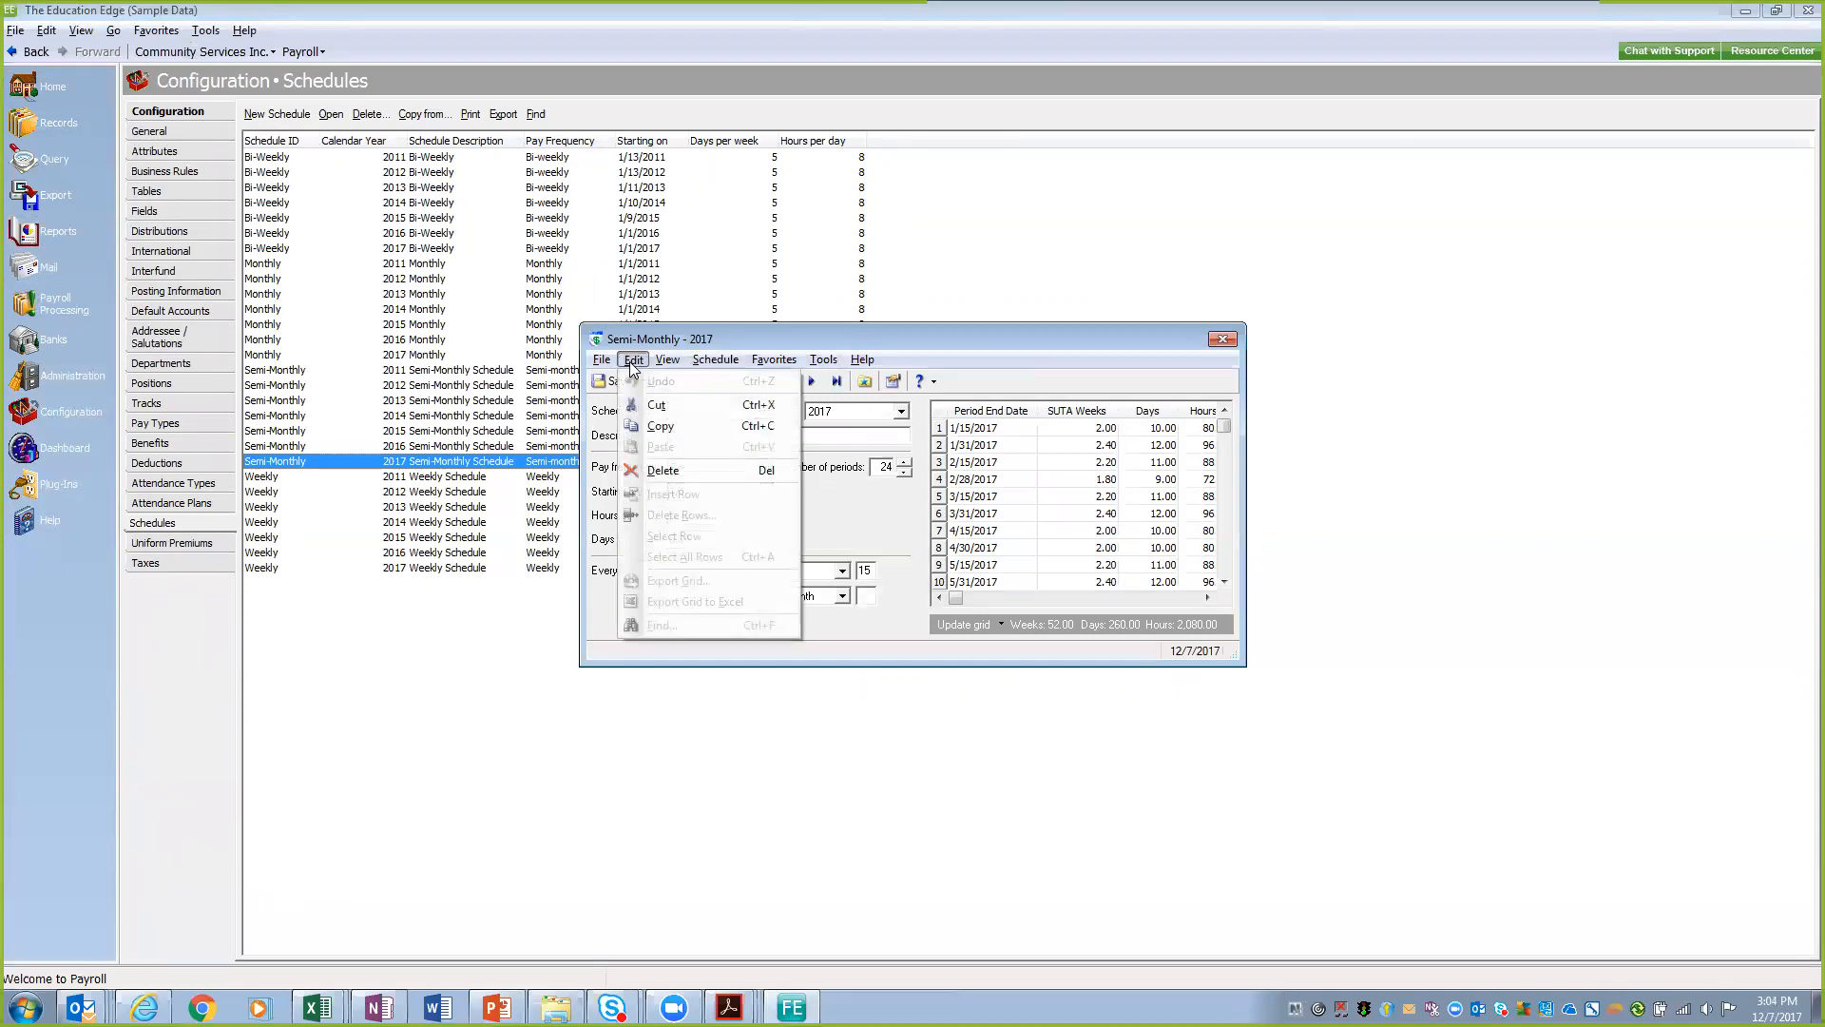
{"action": "left_click", "coordinate": [677, 427]}
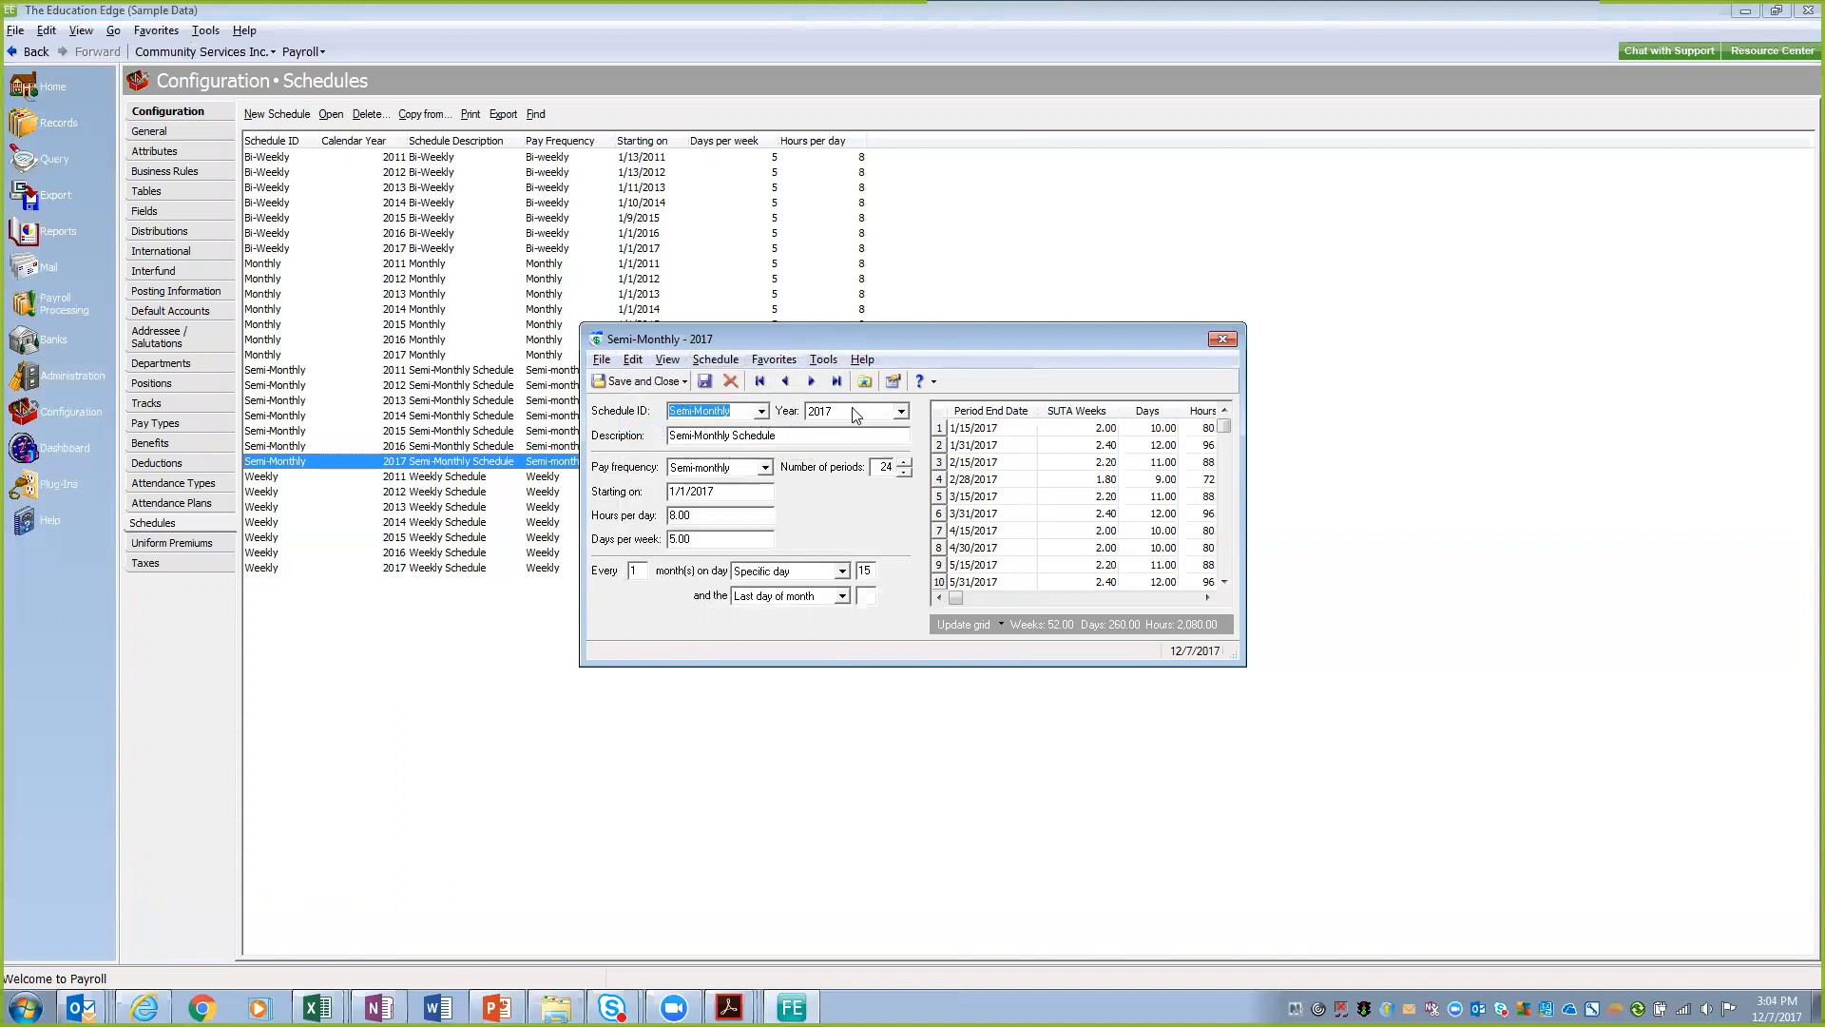
Step: Change the Semi-Monthly schedule's year to 2018, update its period grid and save the schedule
{"action": "left_click", "coordinate": [899, 413]}
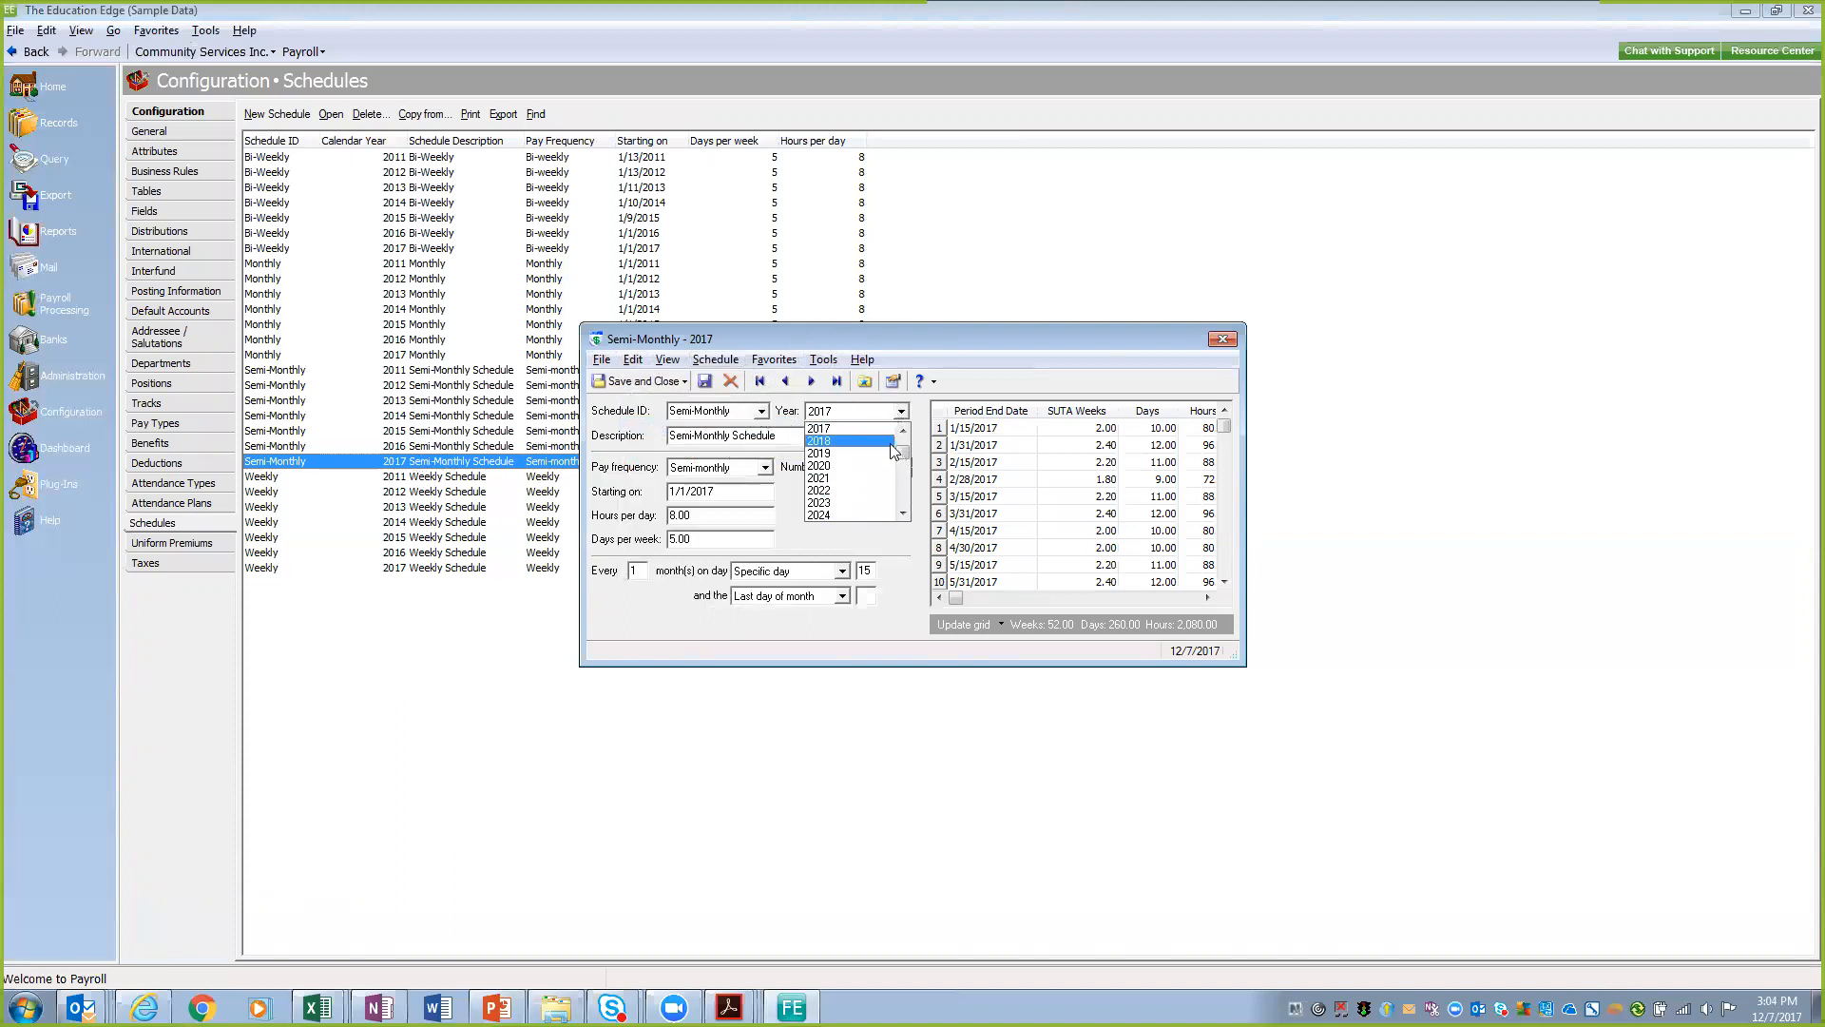
{"action": "left_click", "coordinate": [836, 443]}
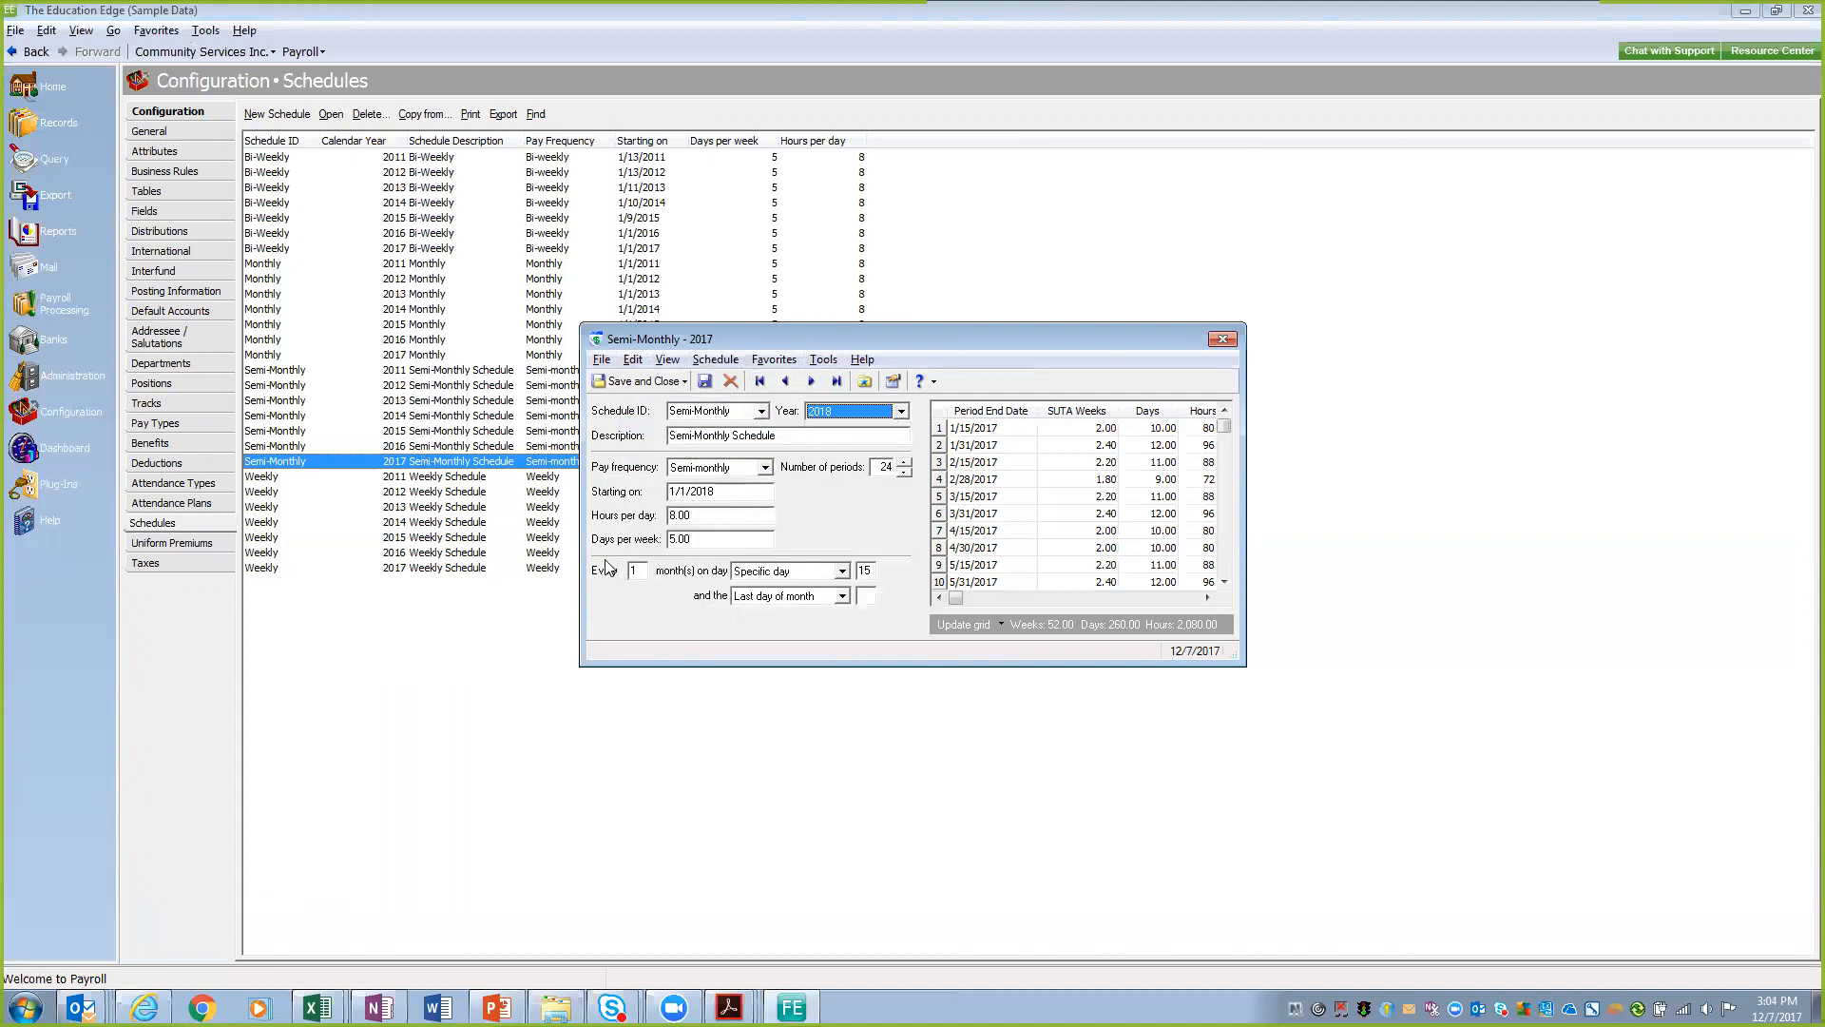
{"action": "left_click", "coordinate": [635, 384]}
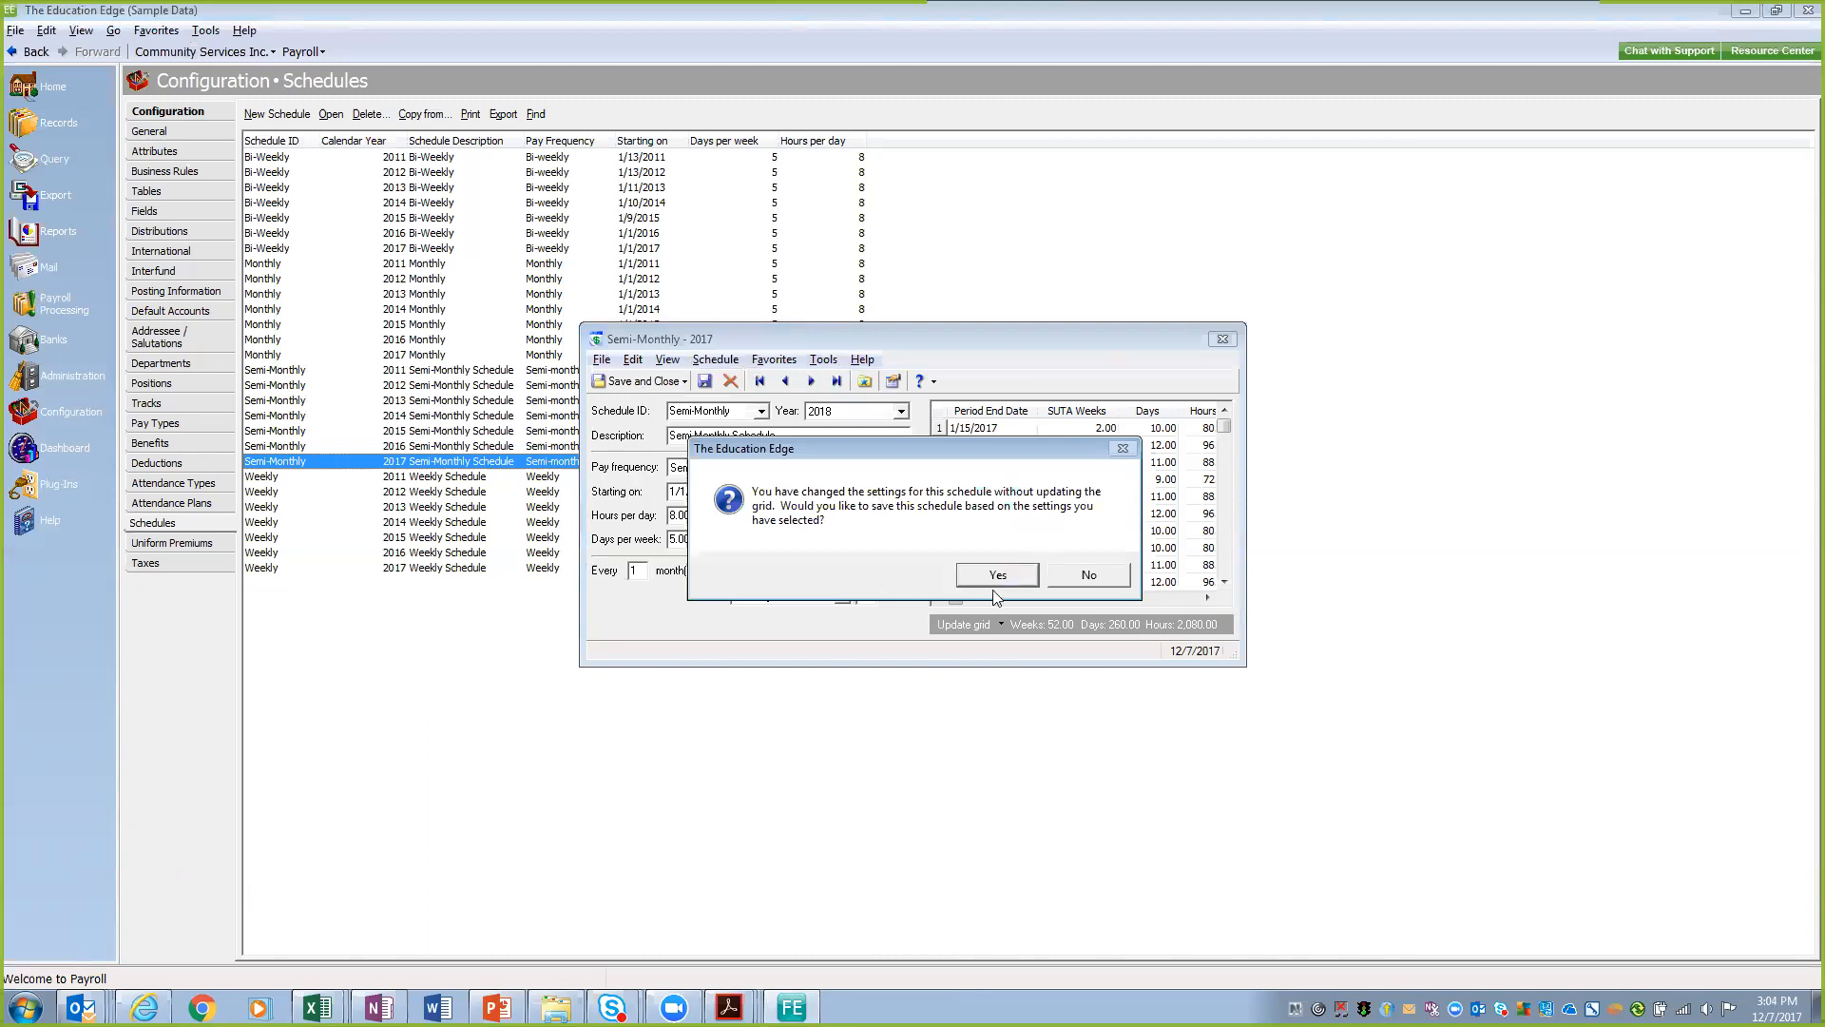
{"action": "left_click", "coordinate": [1105, 576]}
{"action": "left_click", "coordinate": [968, 623]}
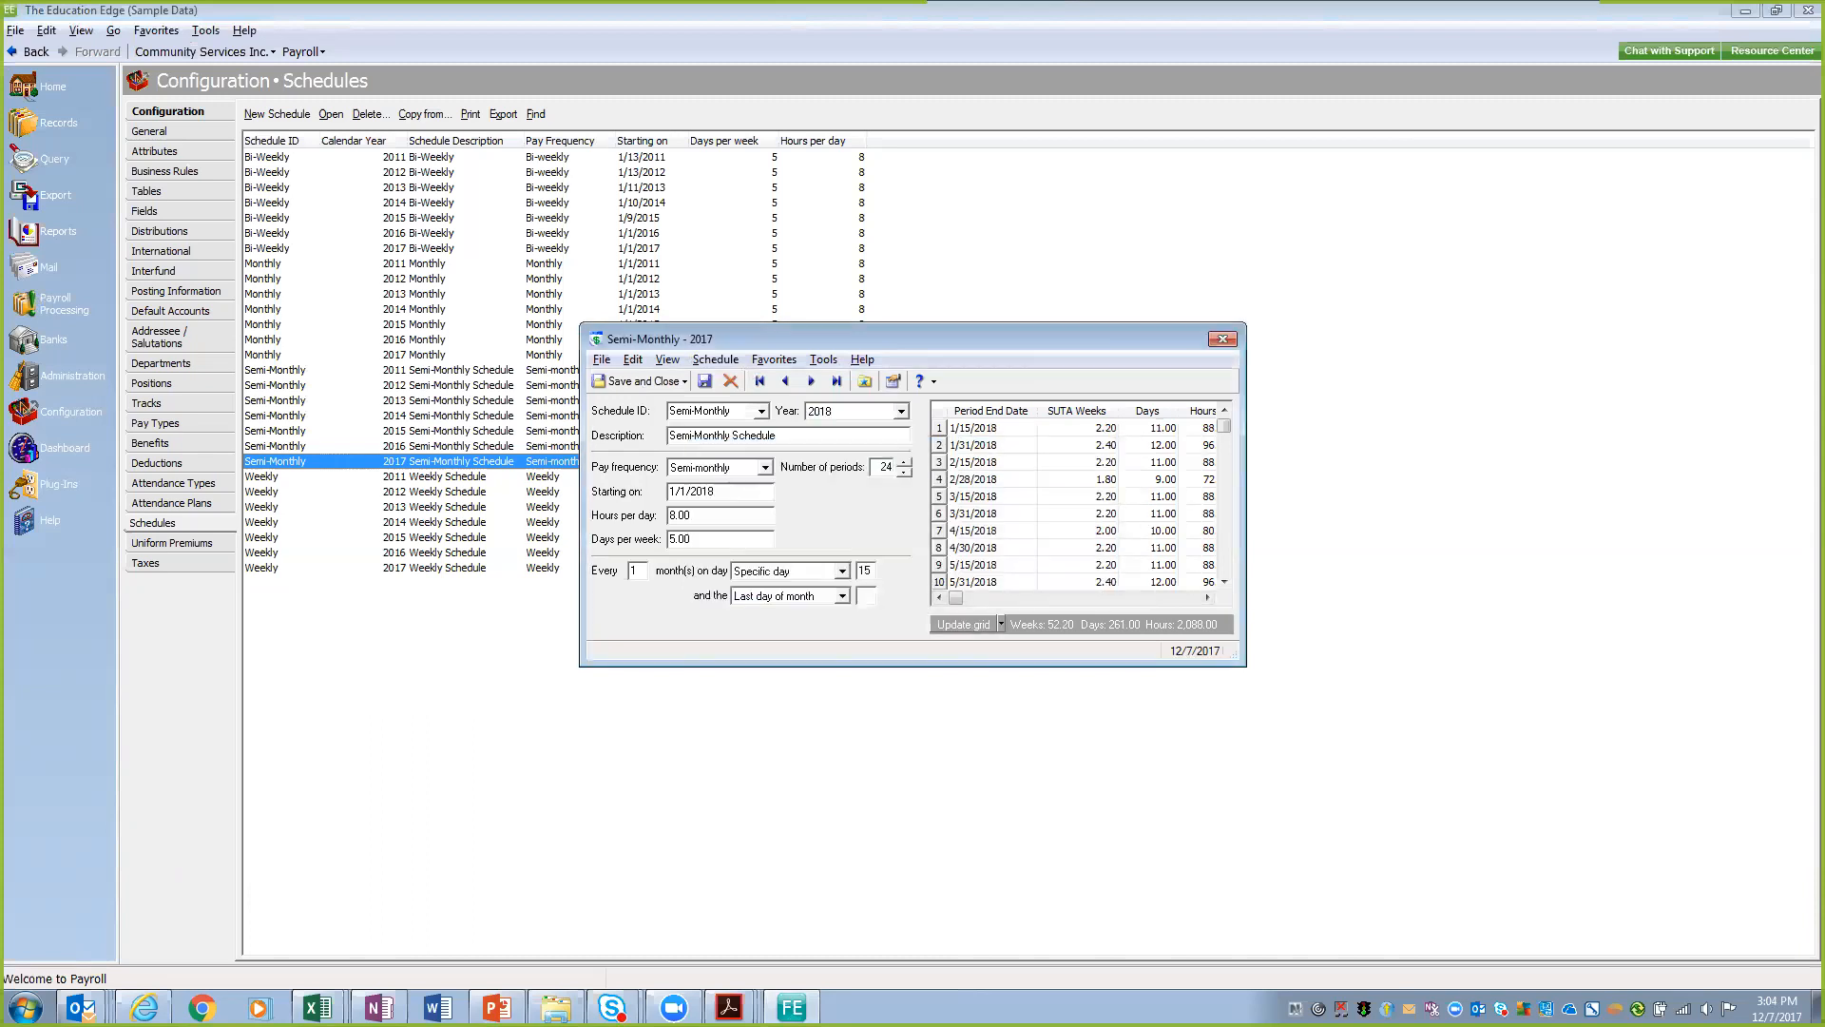
{"action": "left_click", "coordinate": [639, 382]}
Step: Try to set the Semi-Monthly 2018 schedule's year back to 2017 with an updated grid, and close it without saving
{"action": "double_click", "coordinate": [434, 462]}
{"action": "left_click", "coordinate": [1222, 340]}
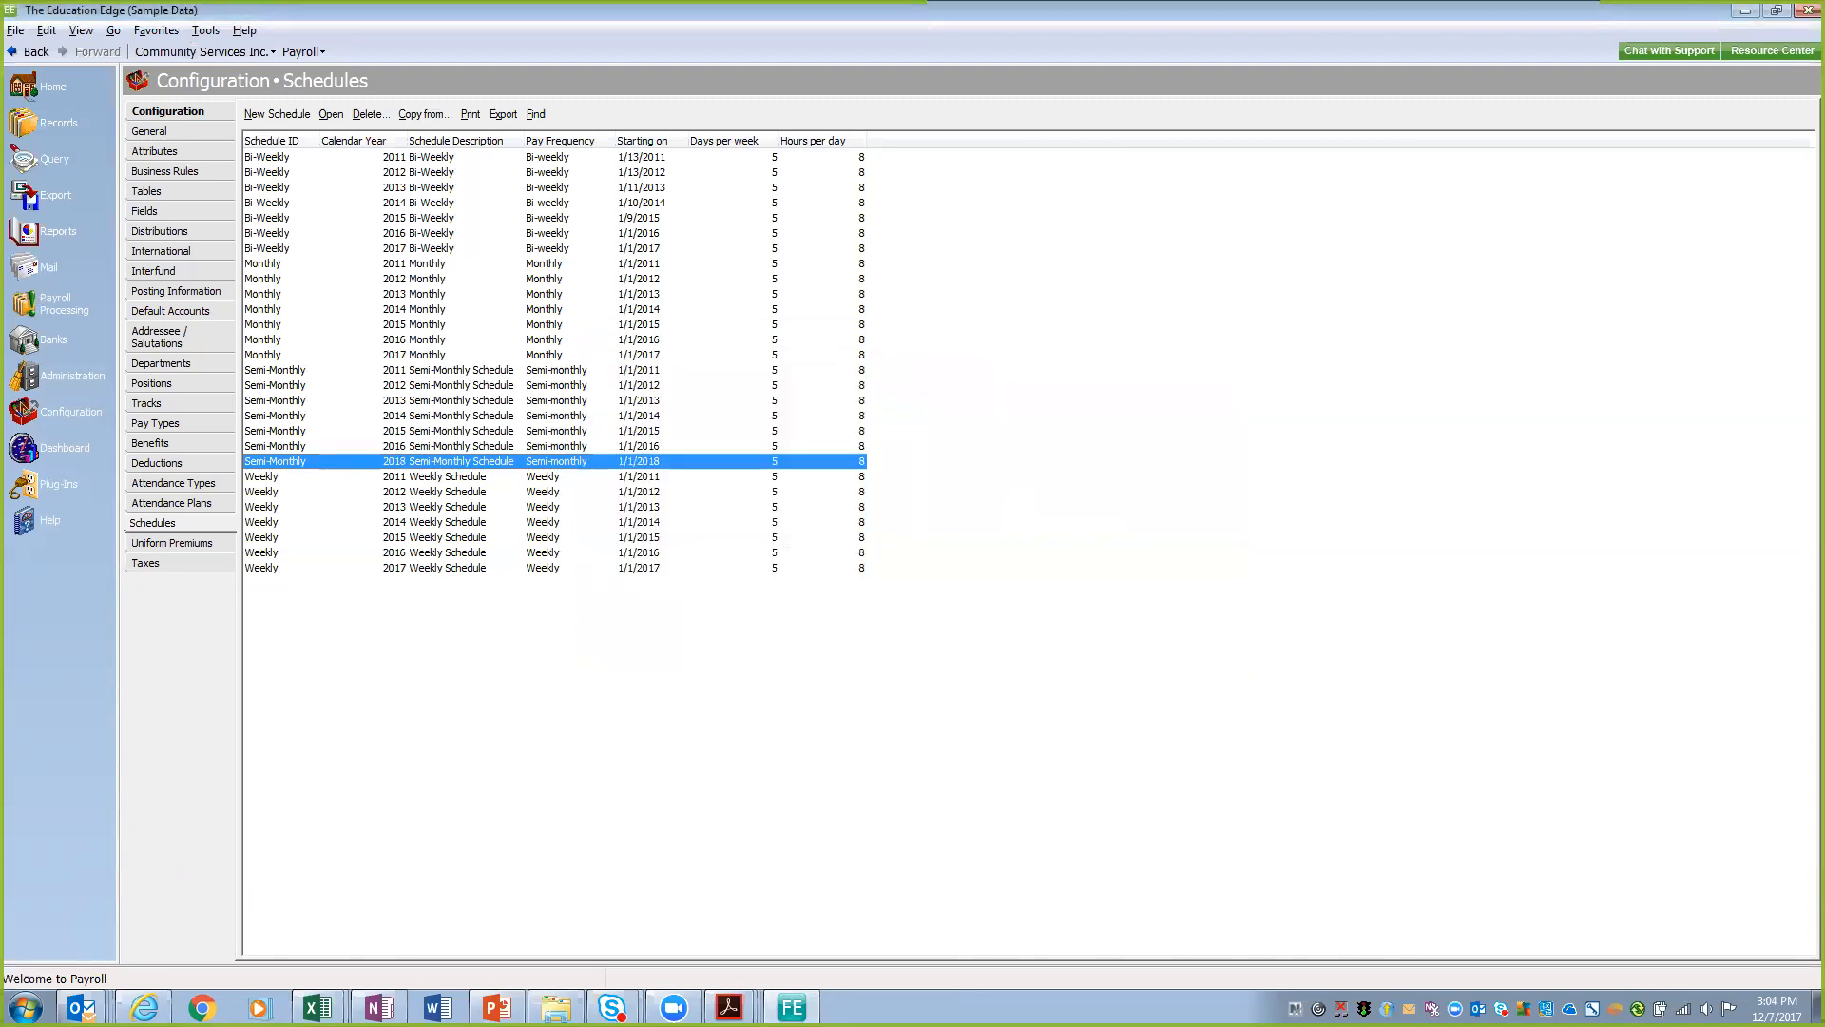
{"action": "double_click", "coordinate": [404, 463]}
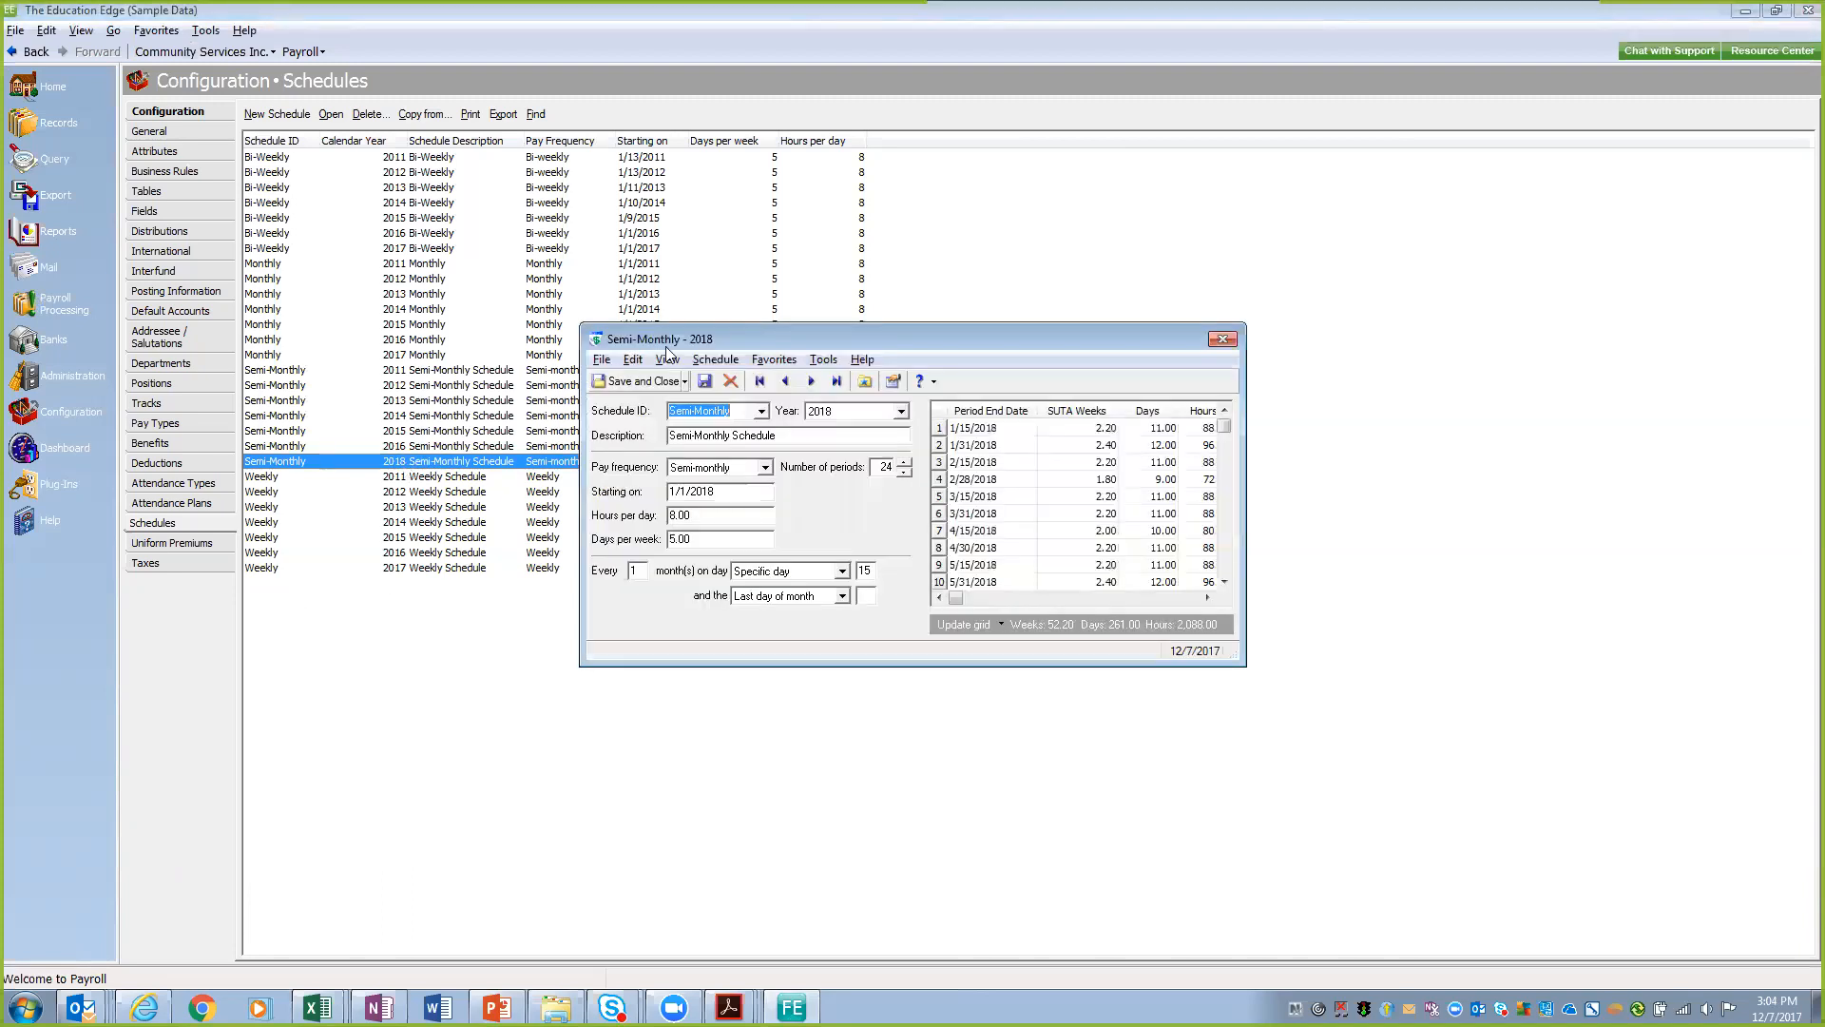
{"action": "left_click", "coordinate": [901, 411]}
{"action": "scroll", "coordinate": [865, 449], "scroll_direction": "up", "scroll_amount": 1}
{"action": "left_click", "coordinate": [849, 441]}
{"action": "left_click", "coordinate": [990, 622]}
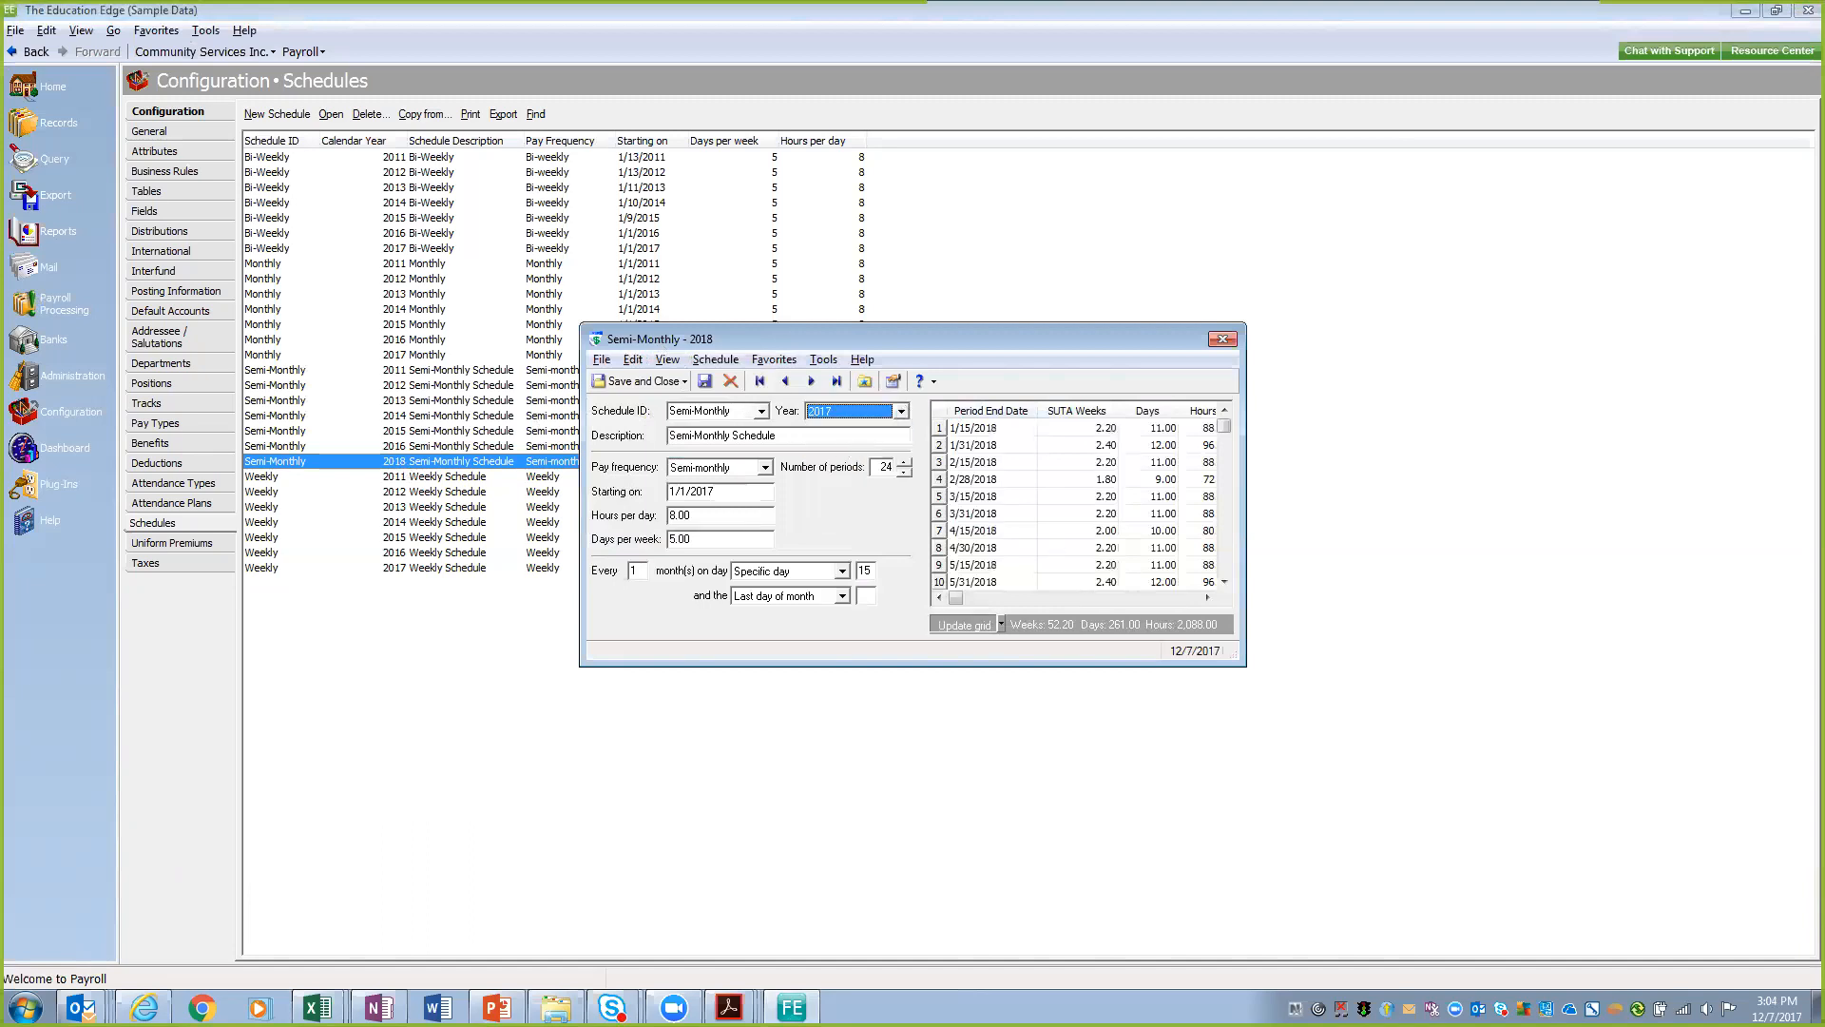
{"action": "left_click", "coordinate": [635, 381]}
{"action": "left_click", "coordinate": [1077, 566]}
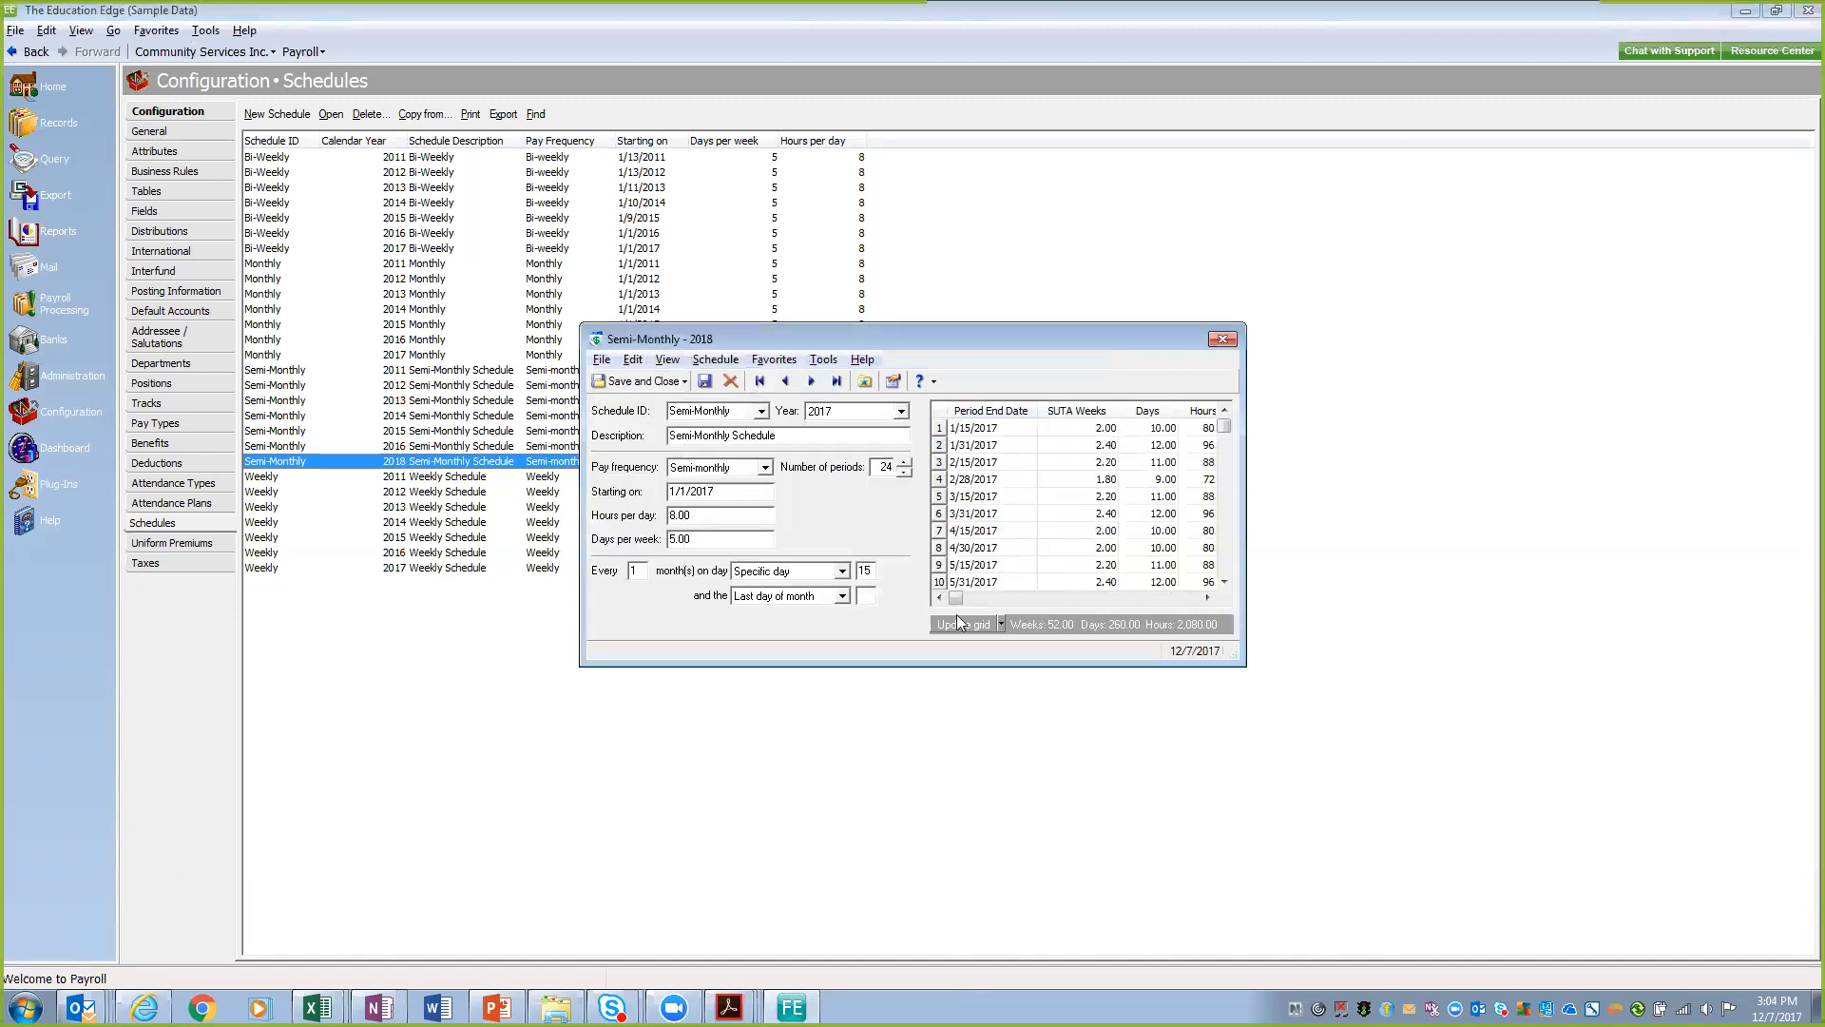
{"action": "left_click", "coordinate": [635, 381]}
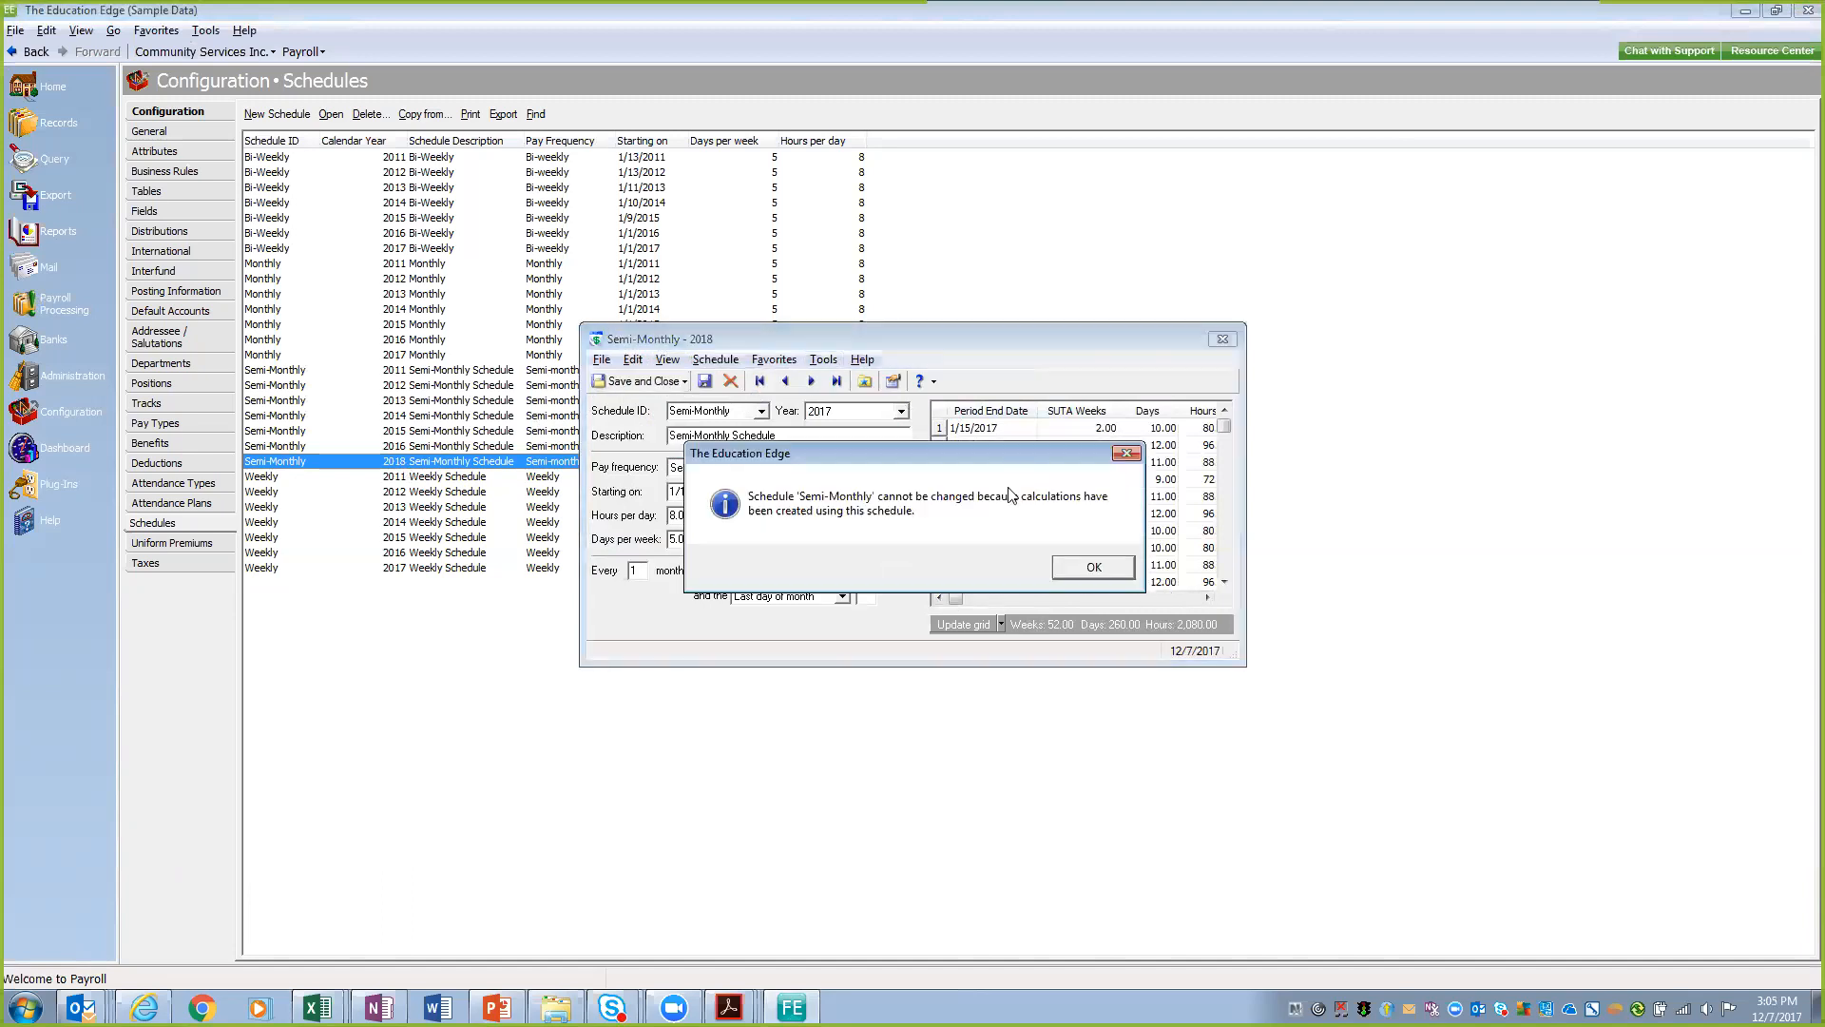
{"action": "left_click", "coordinate": [1093, 568]}
{"action": "left_click", "coordinate": [1222, 338]}
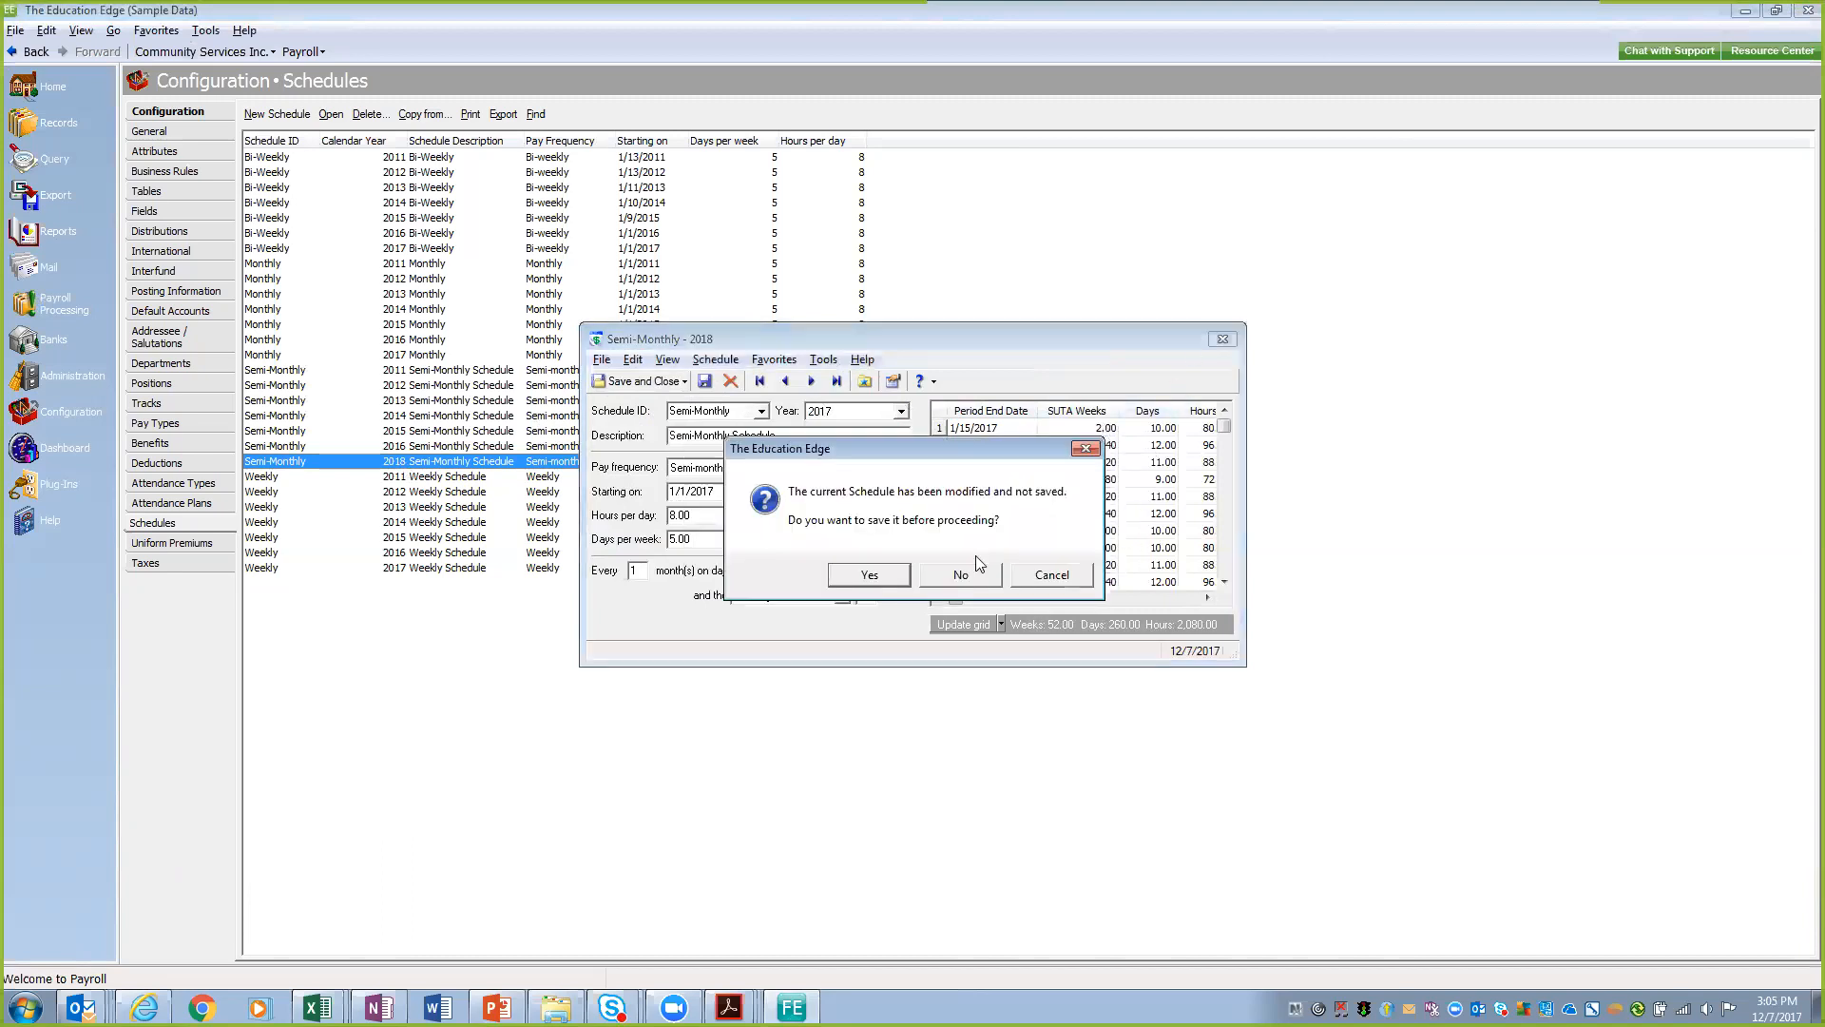
{"action": "left_click", "coordinate": [966, 577]}
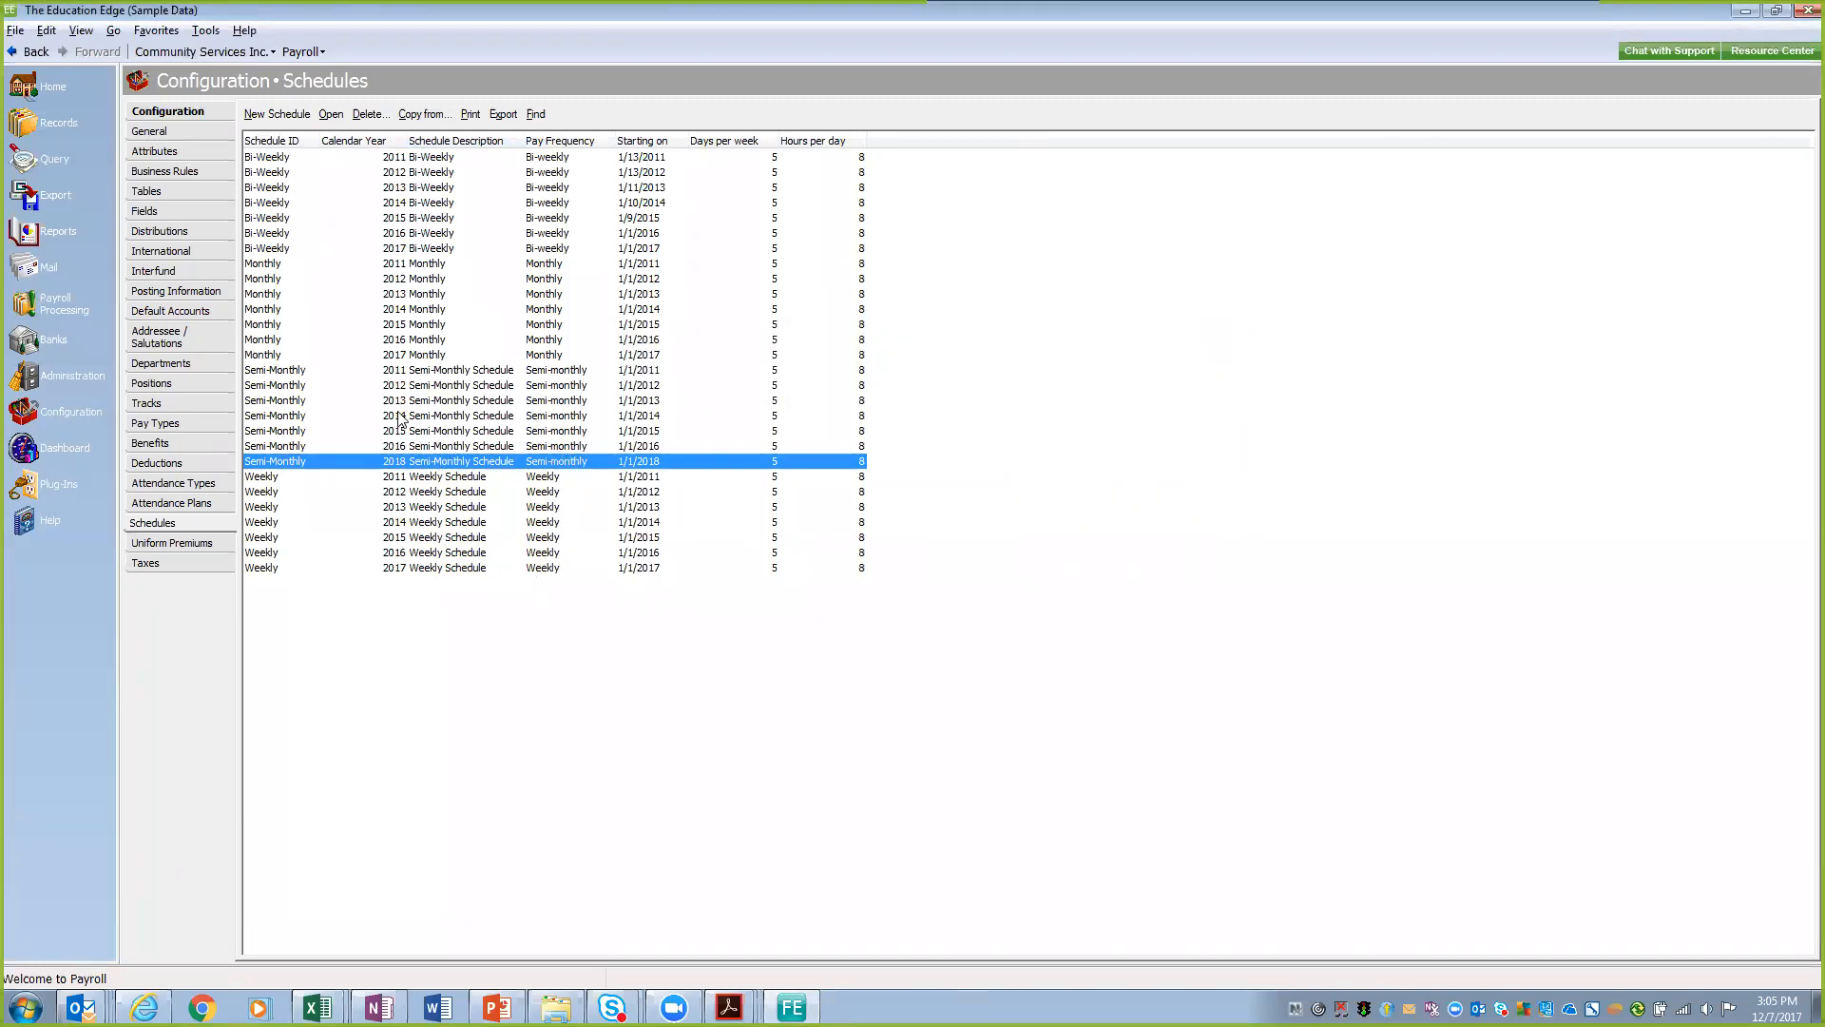
Step: Start a new payroll schedule with the ID Weekly for year 2018 and generate its period grid
{"action": "left_click", "coordinate": [426, 567]}
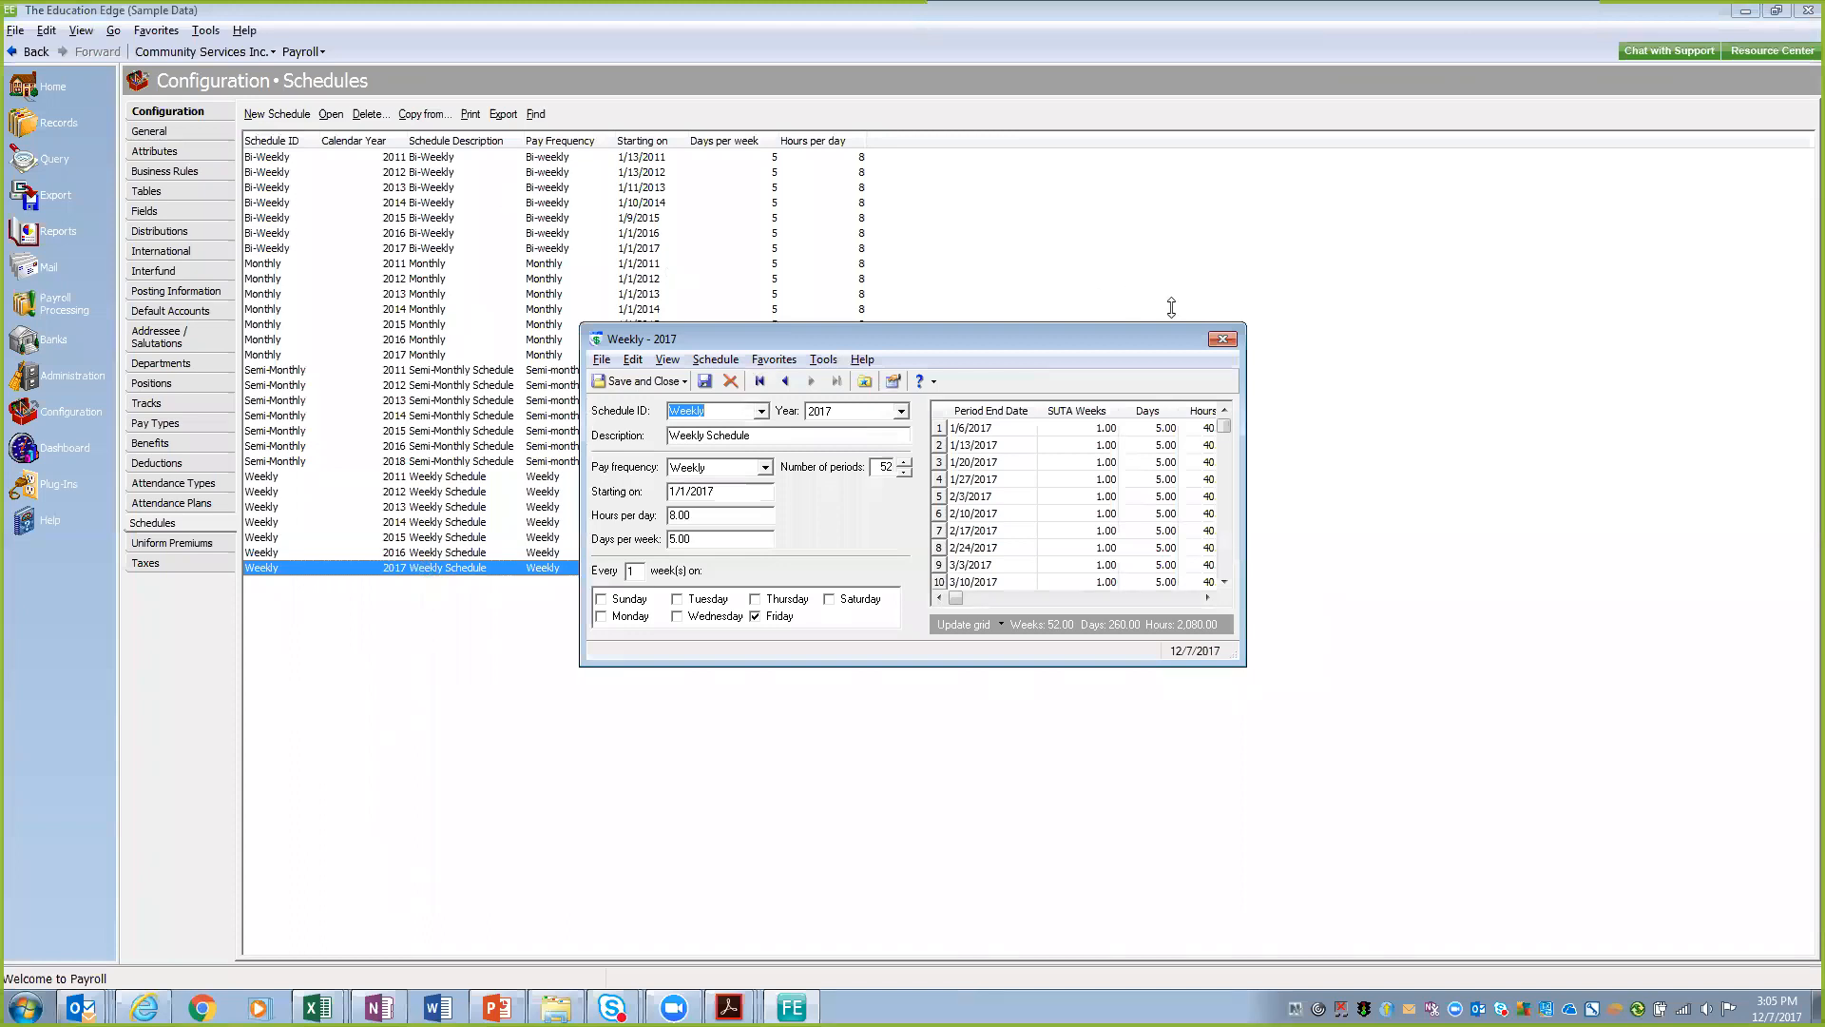
{"action": "left_click", "coordinate": [1222, 339]}
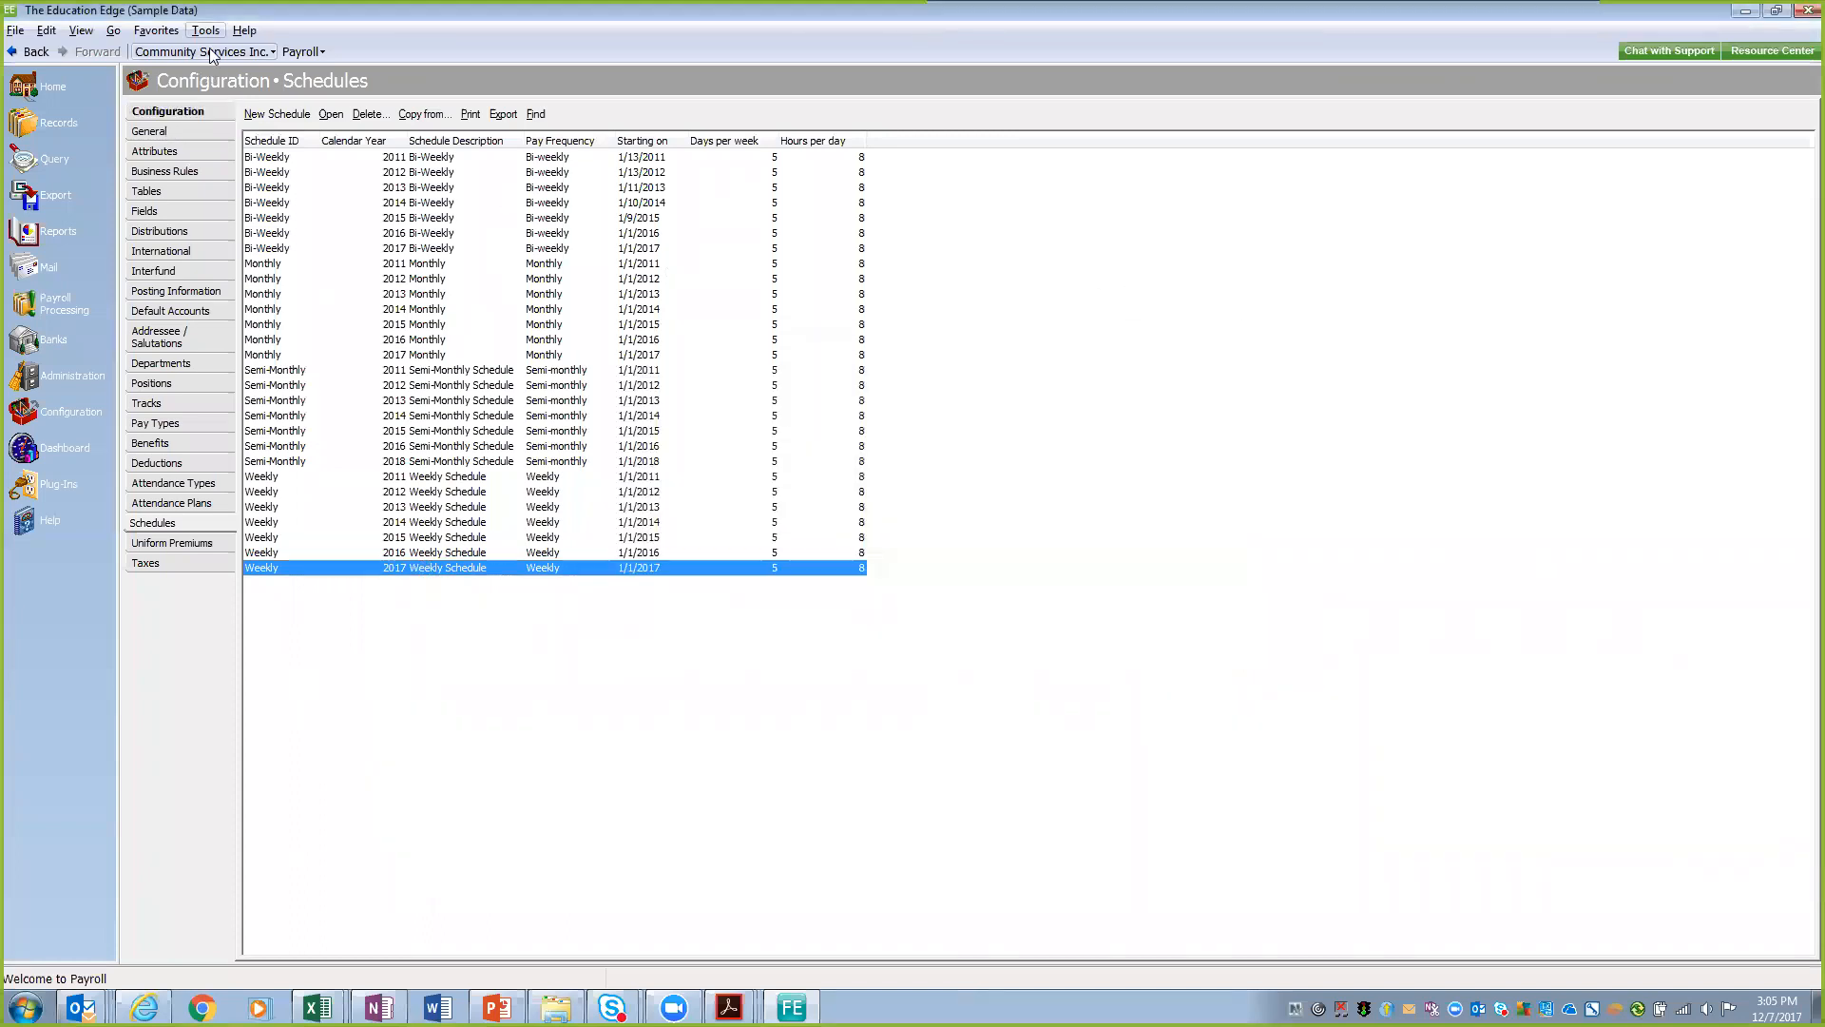
{"action": "left_click", "coordinate": [276, 114]}
{"action": "left_click", "coordinate": [762, 411]}
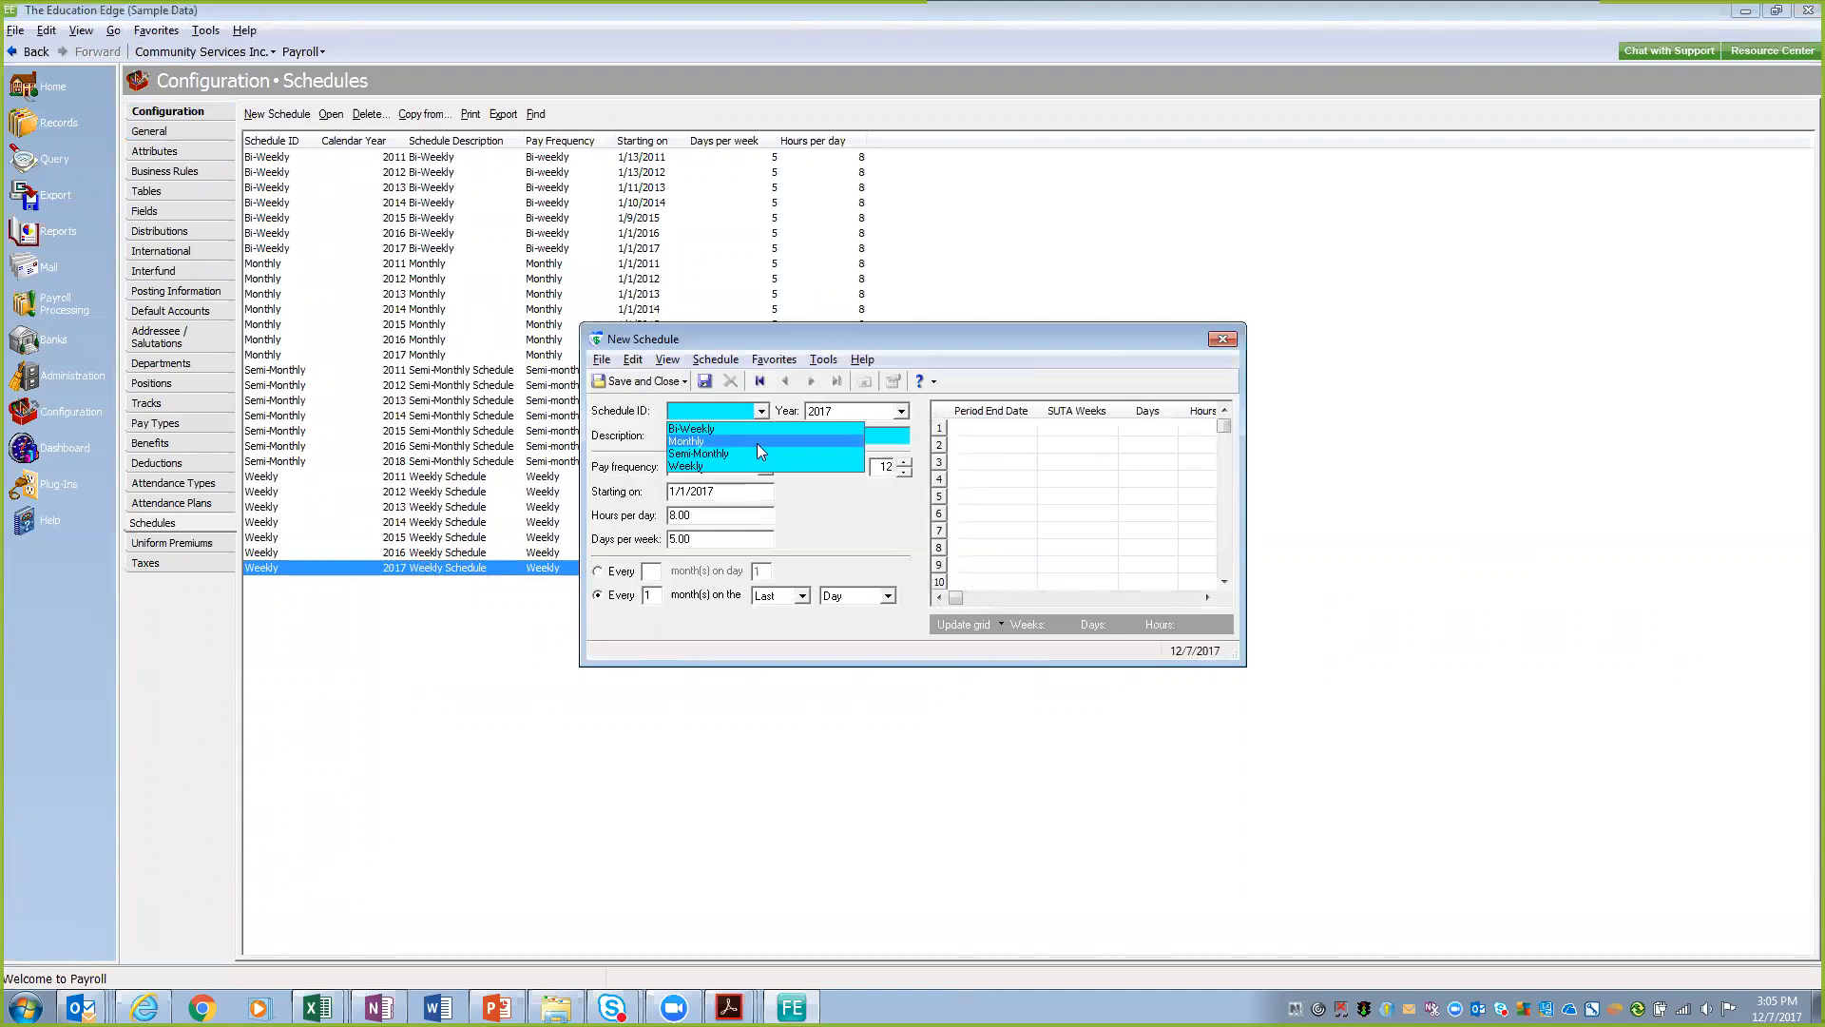
{"action": "left_click", "coordinate": [730, 466]}
{"action": "left_click", "coordinate": [904, 409]}
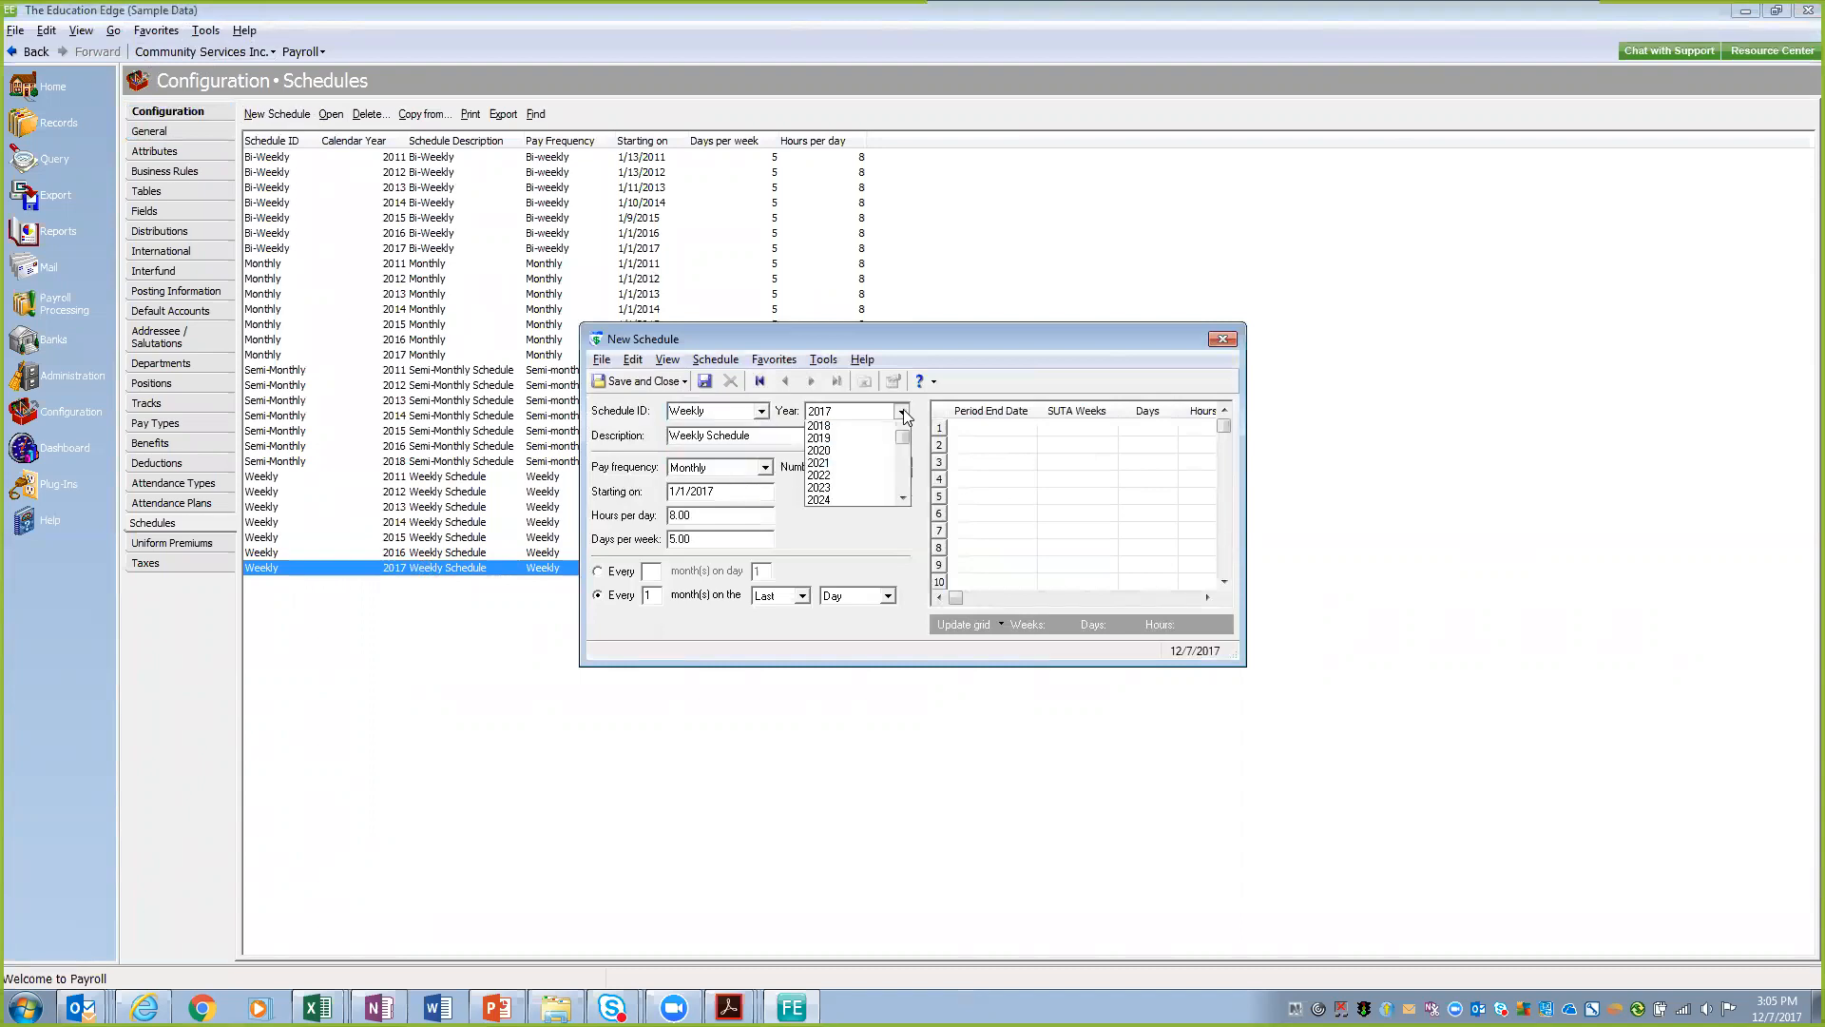
{"action": "left_click", "coordinate": [860, 440]}
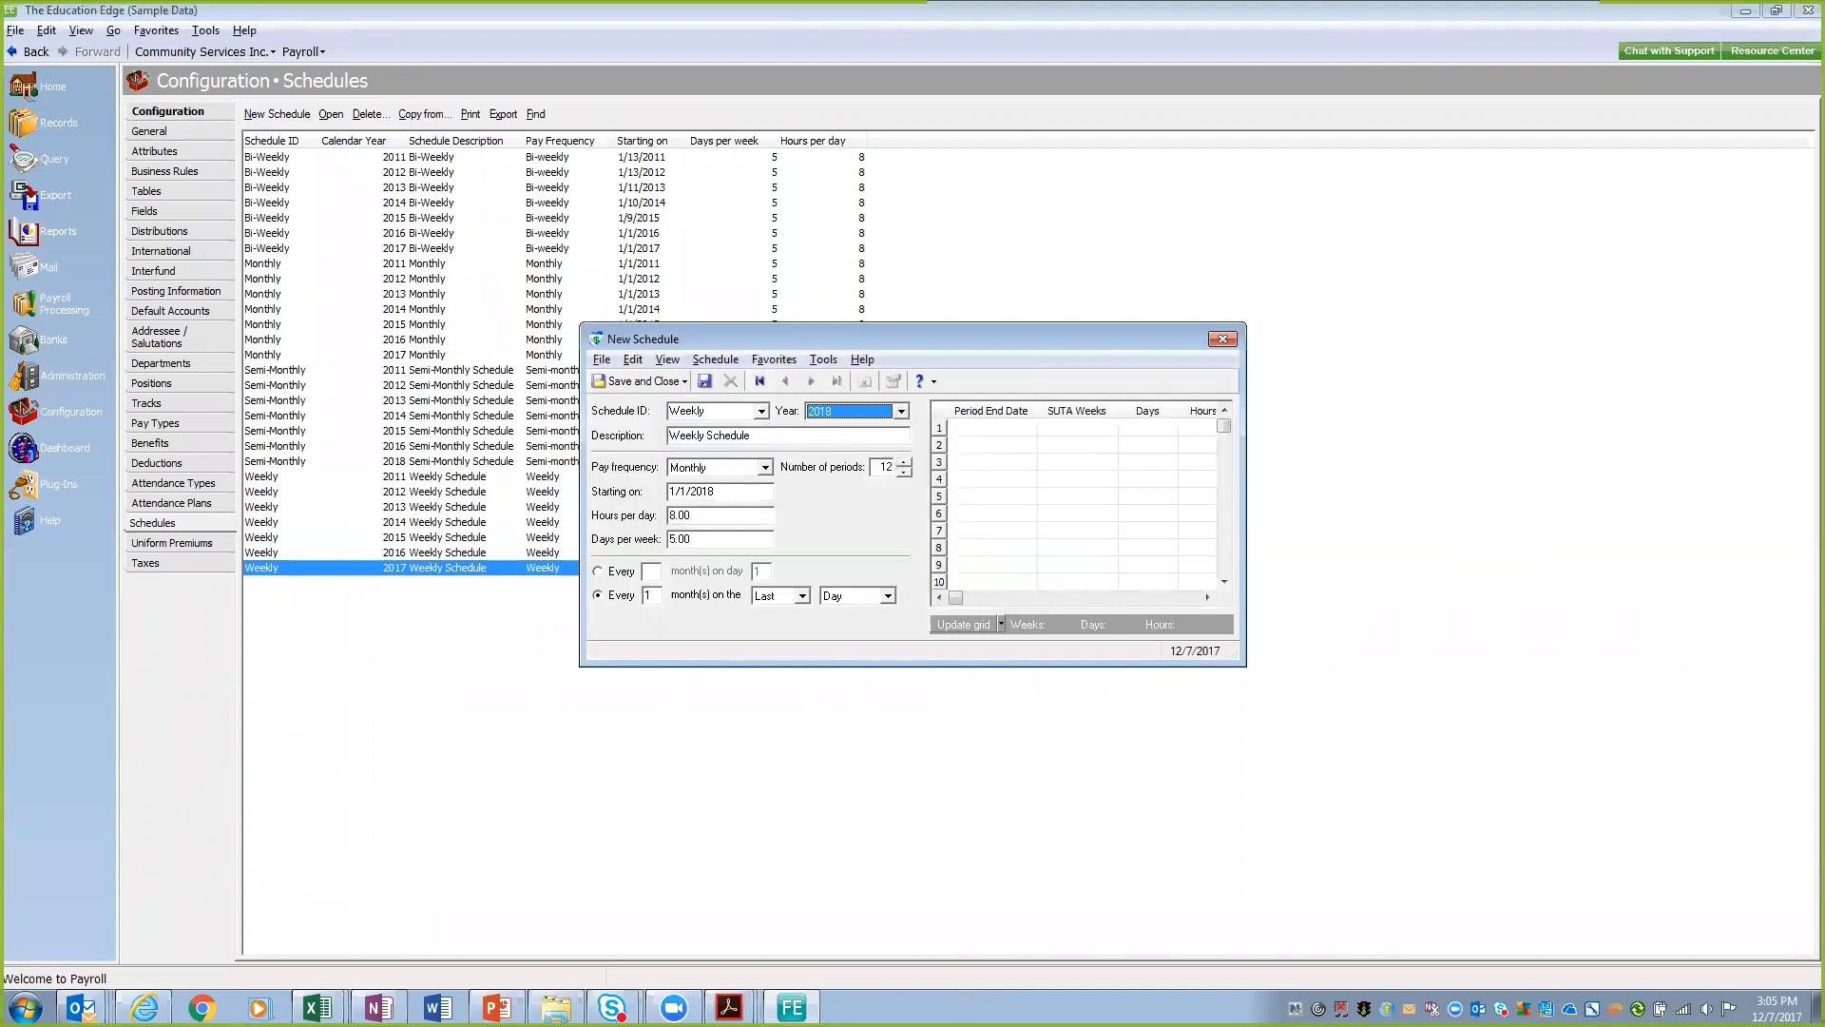
{"action": "left_click", "coordinate": [963, 624]}
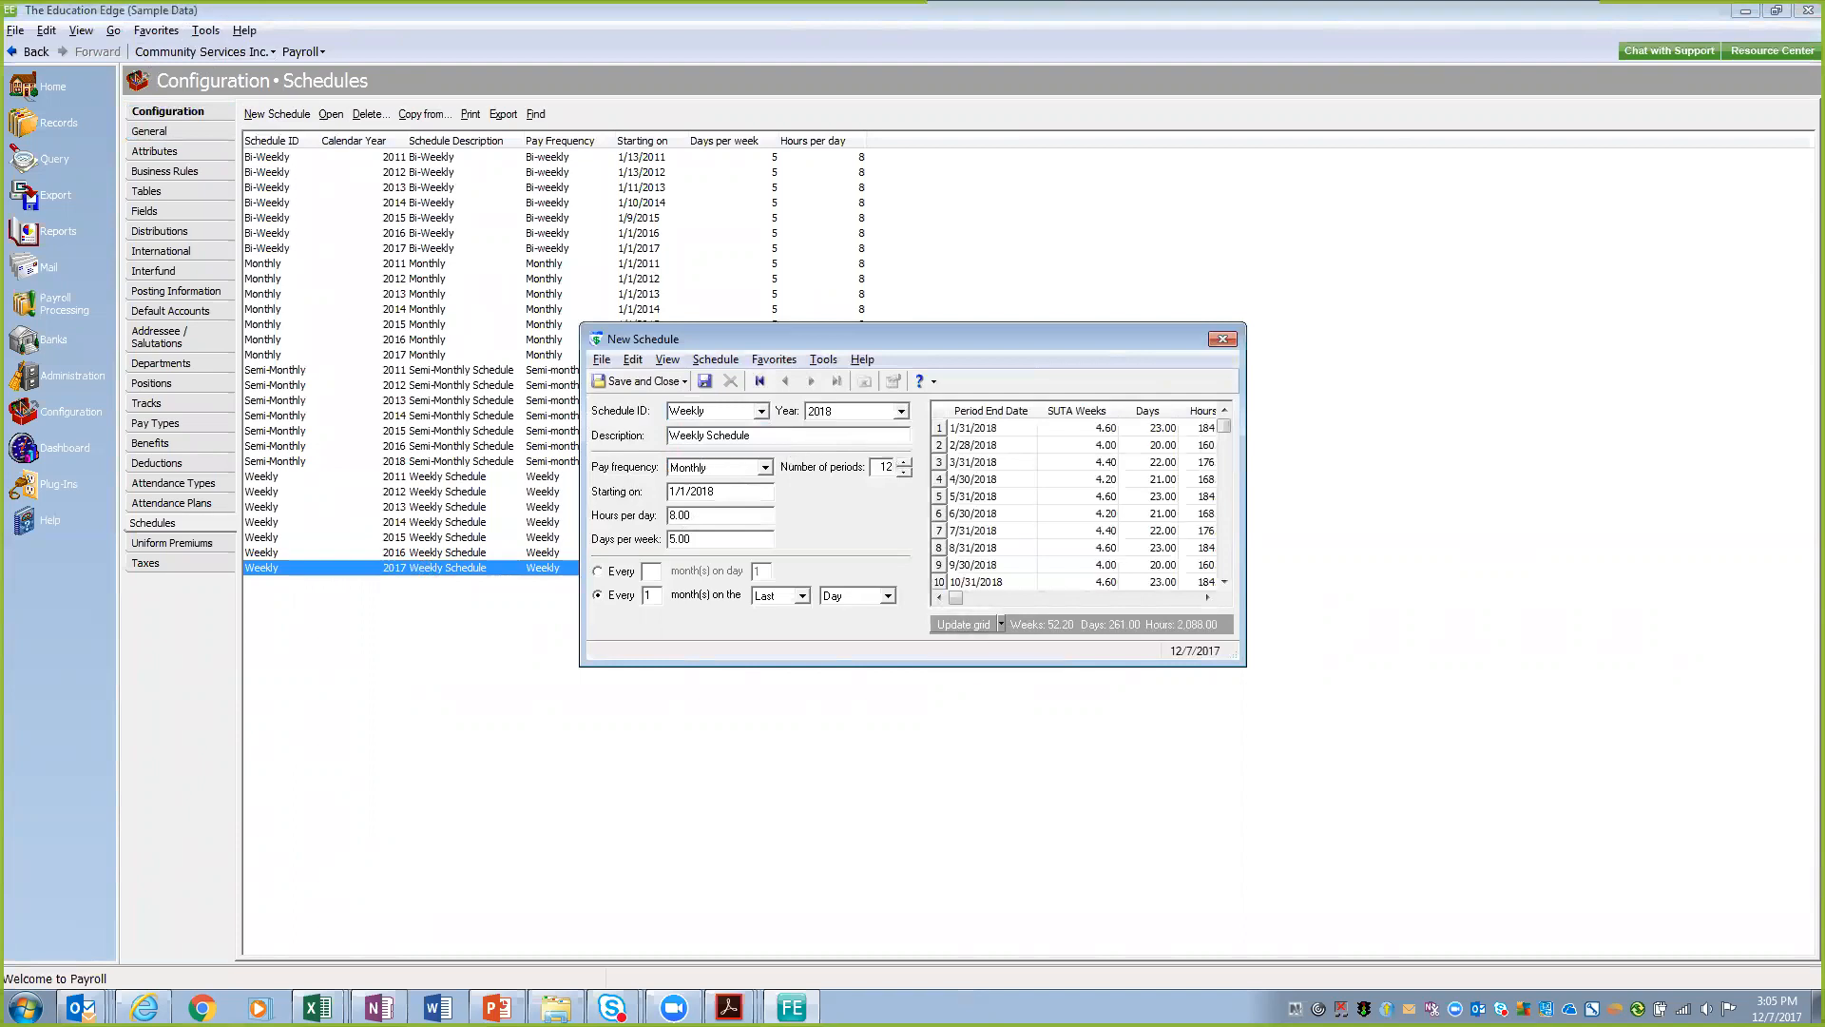
Step: Set the new Weekly 2018 schedule's pay frequency to Weekly with 52 periods
{"action": "left_click", "coordinate": [766, 467]}
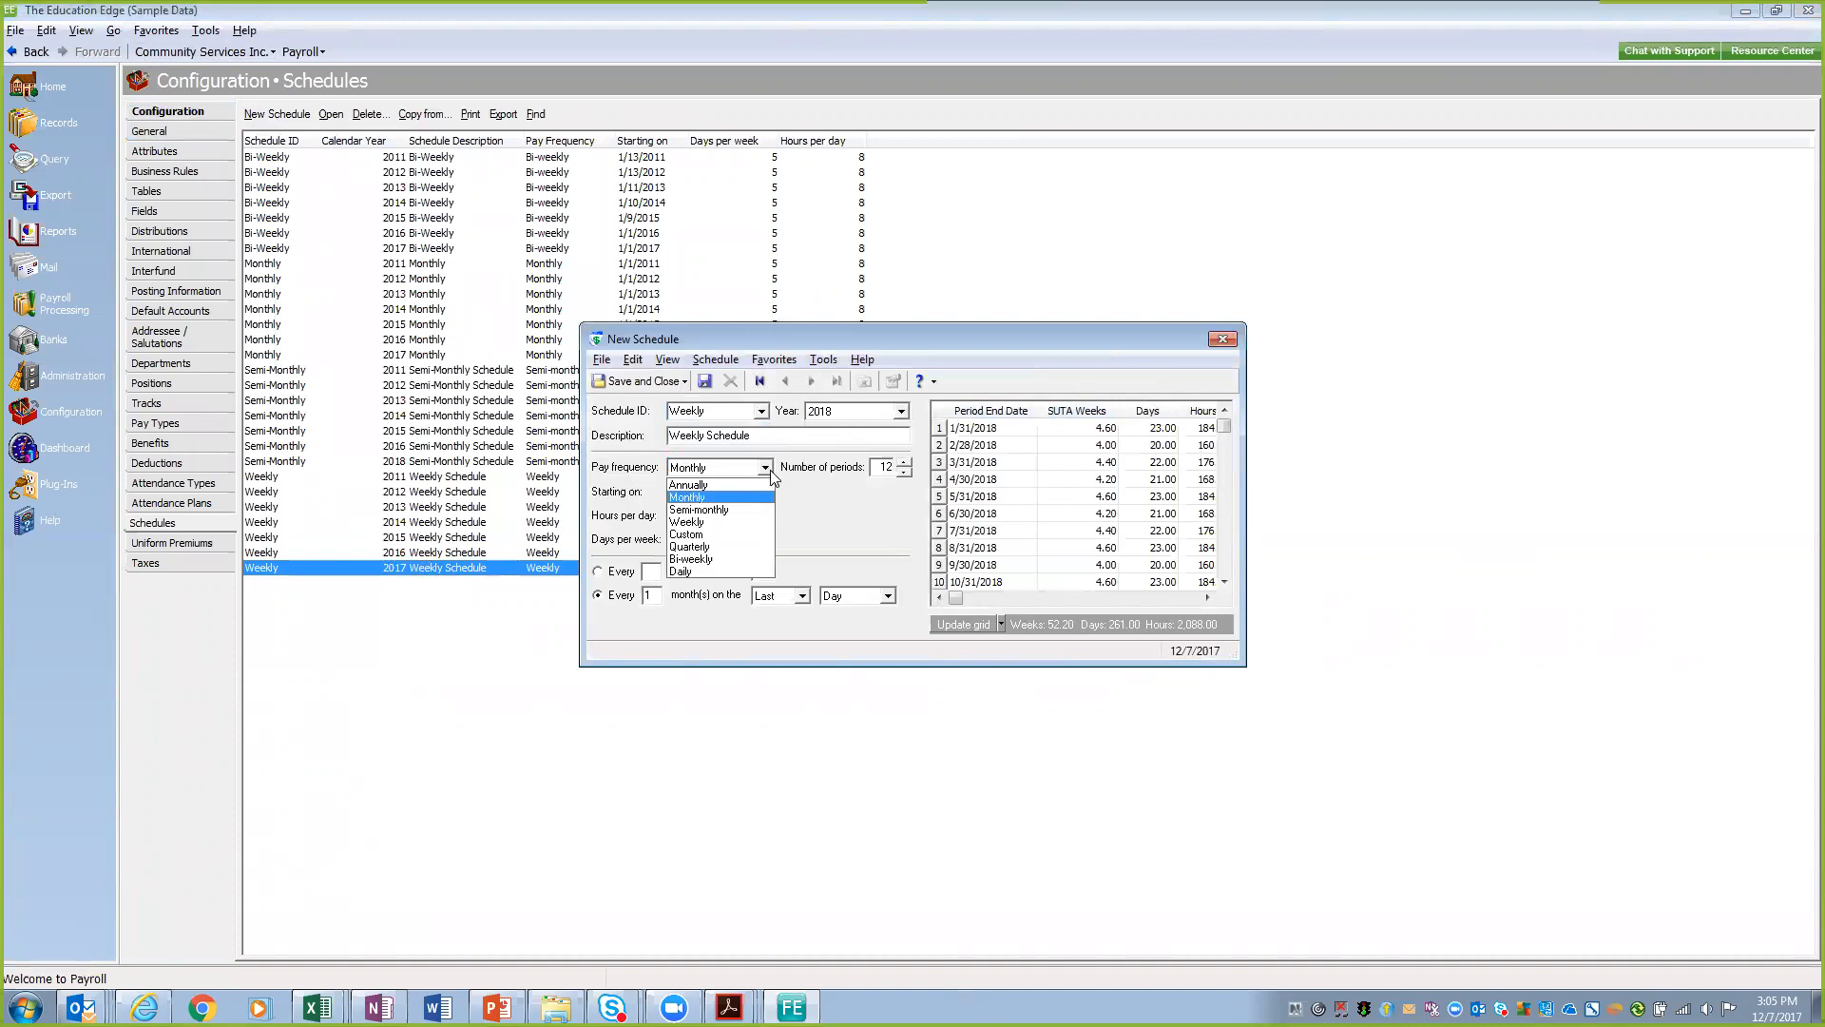
{"action": "left_click", "coordinate": [751, 522]}
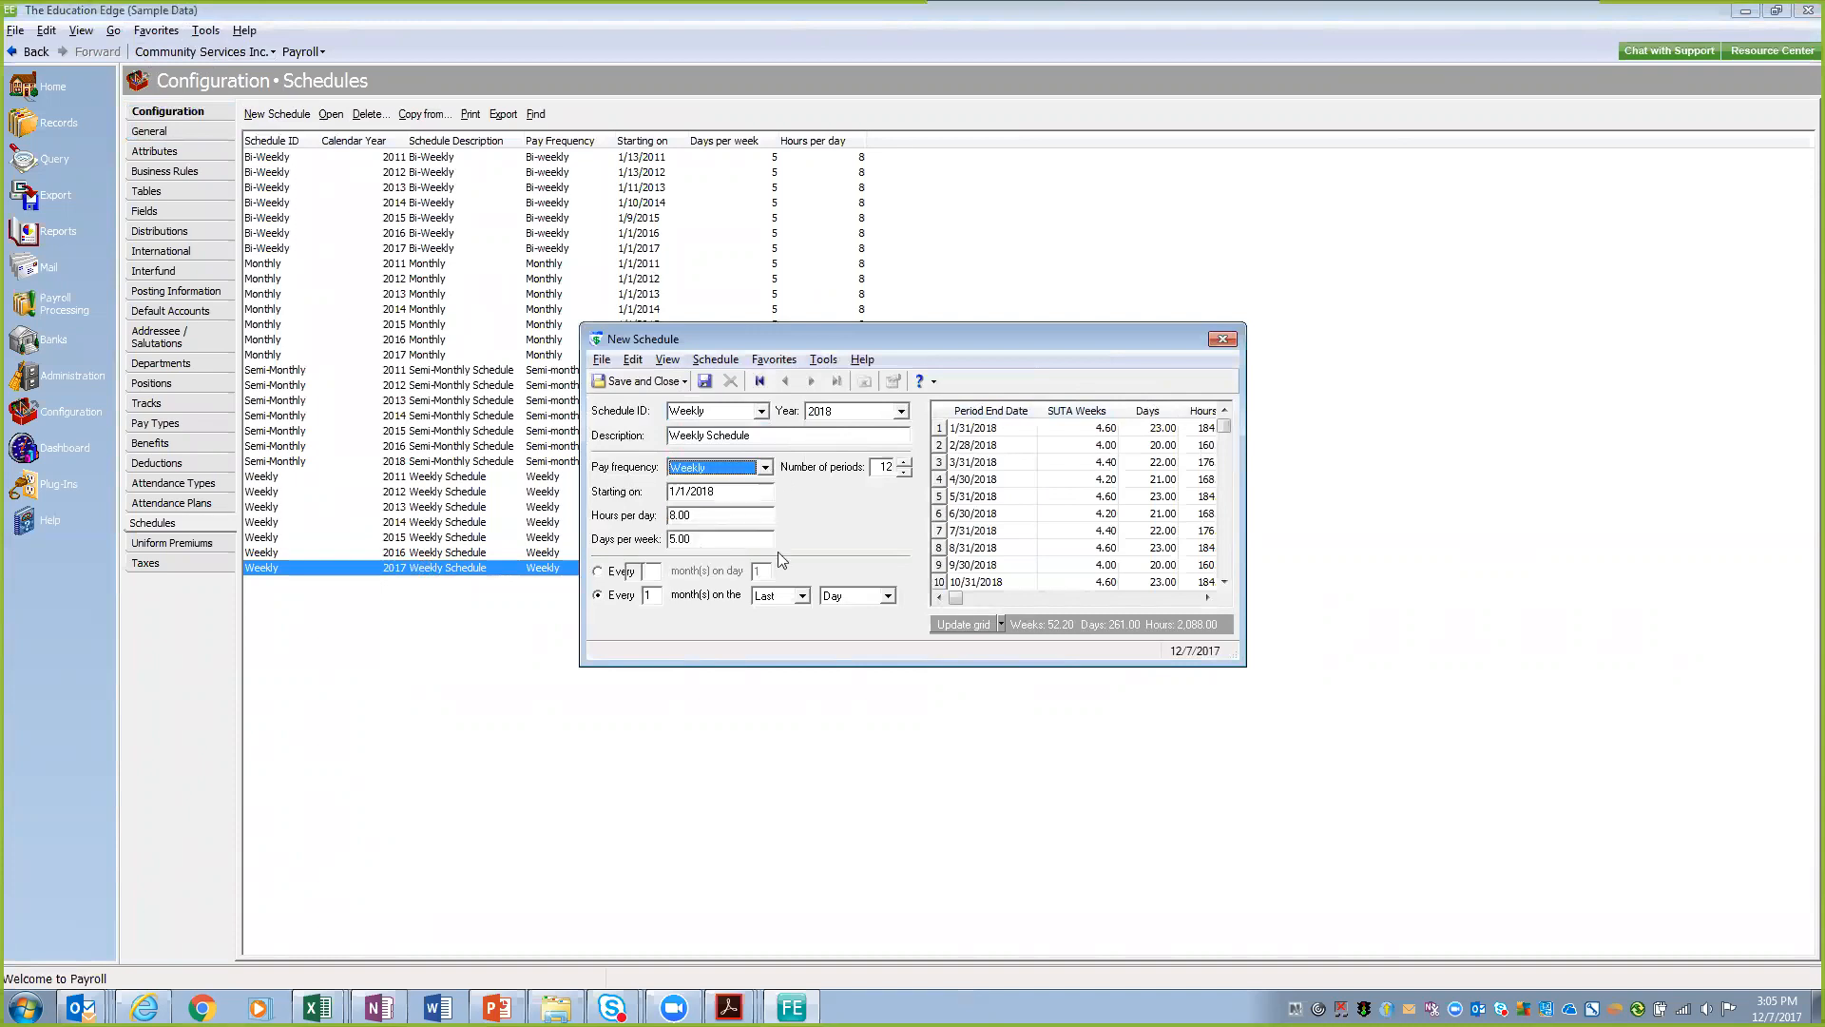
{"action": "left_click", "coordinate": [905, 461]}
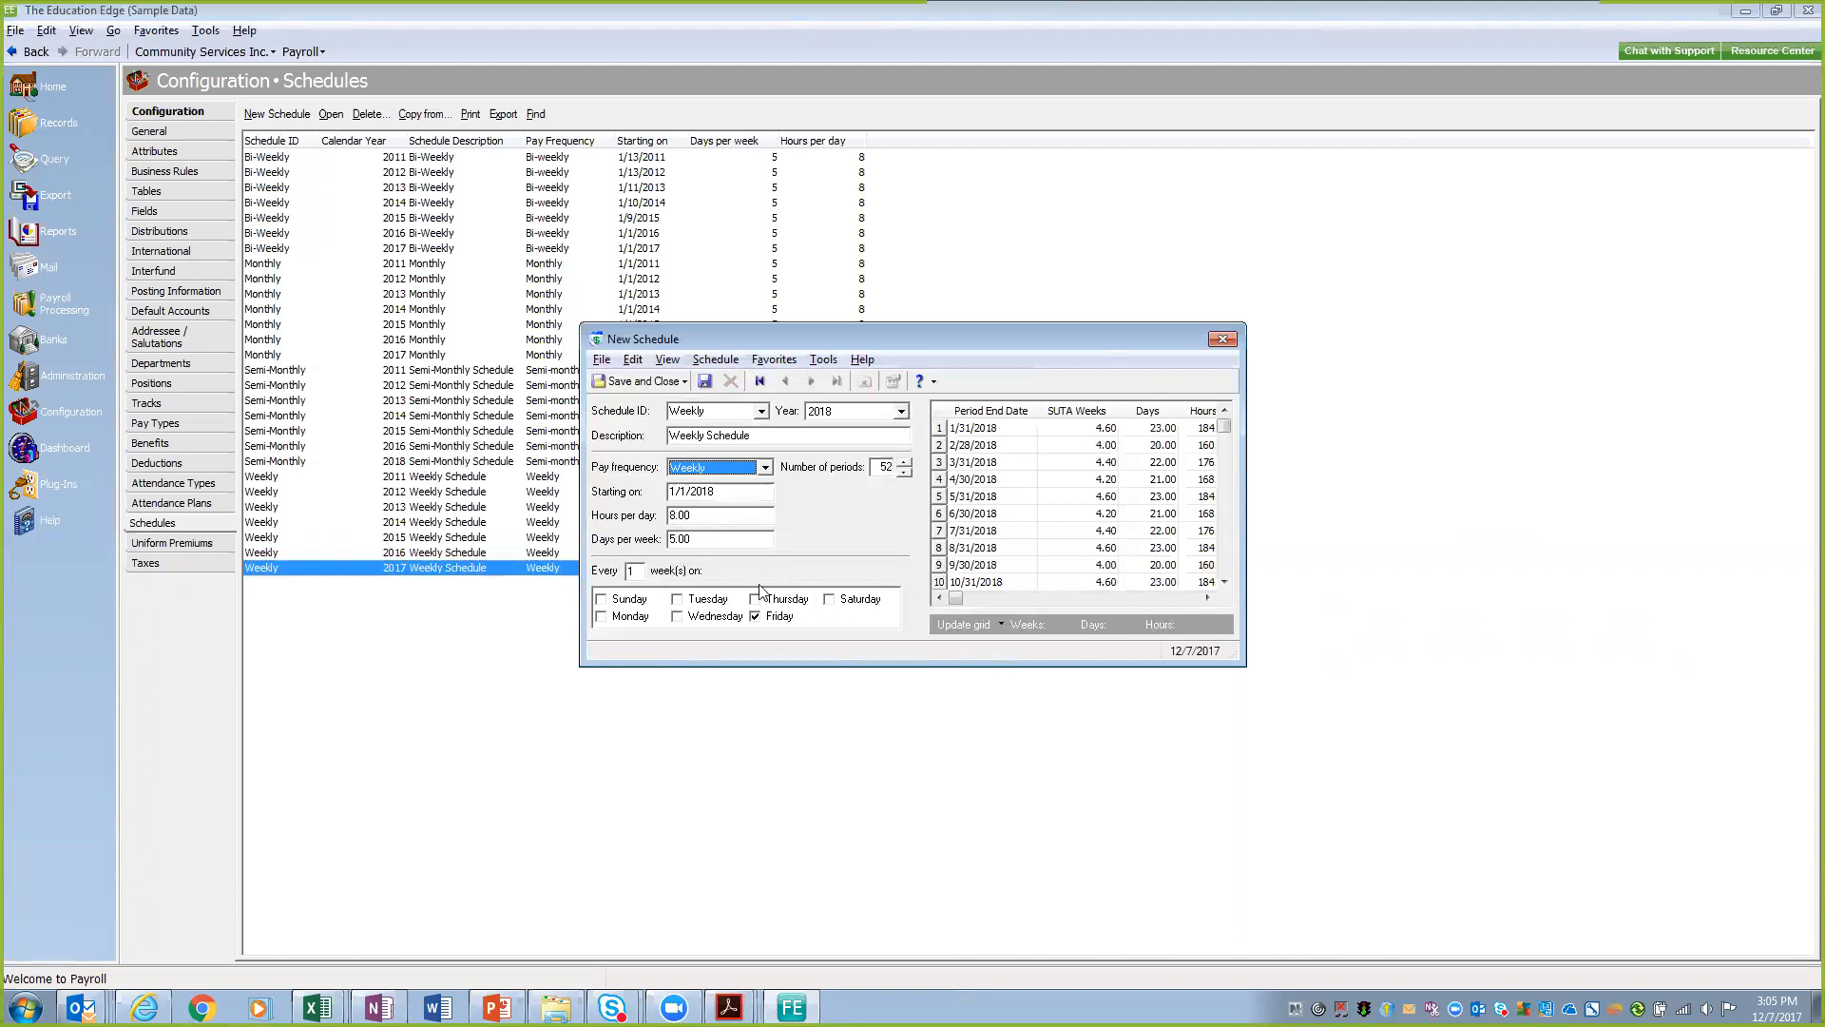
Step: Update the Weekly 2018 schedule's period grid for the weekly frequency, save and close it, and select it in the schedule list
{"action": "left_click", "coordinate": [628, 382]}
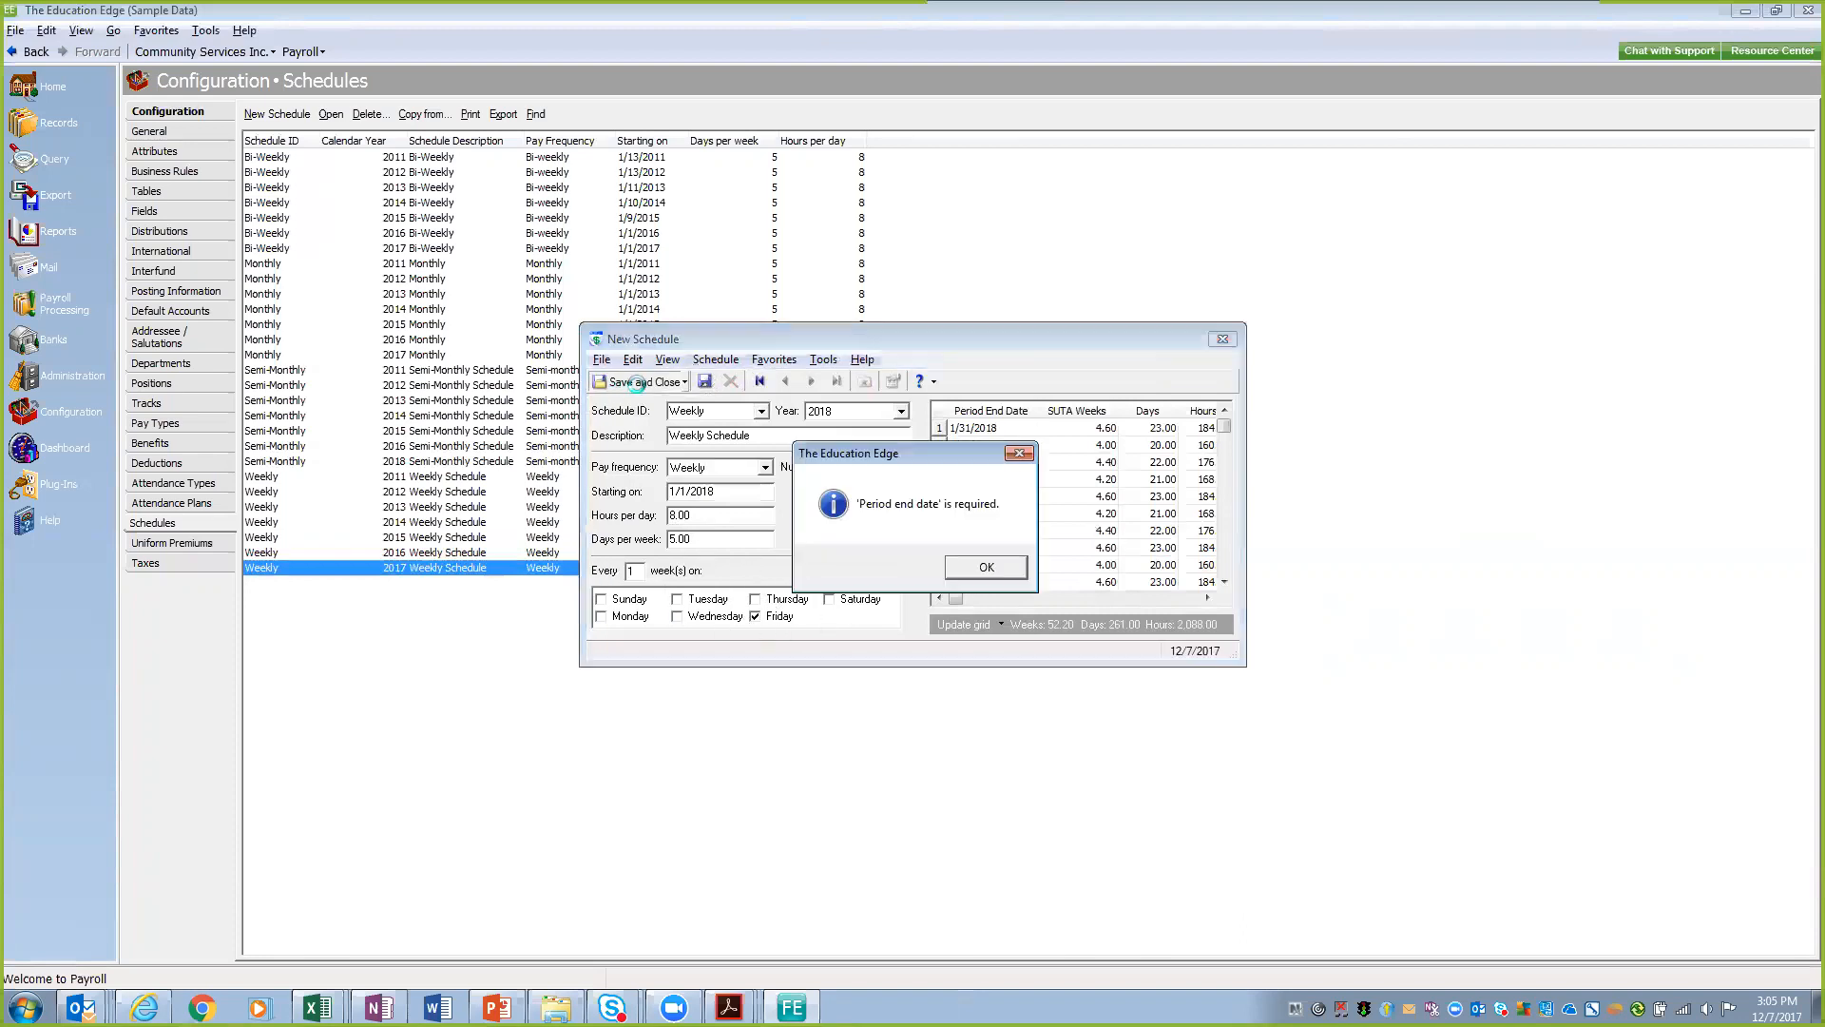
{"action": "left_click", "coordinate": [986, 568]}
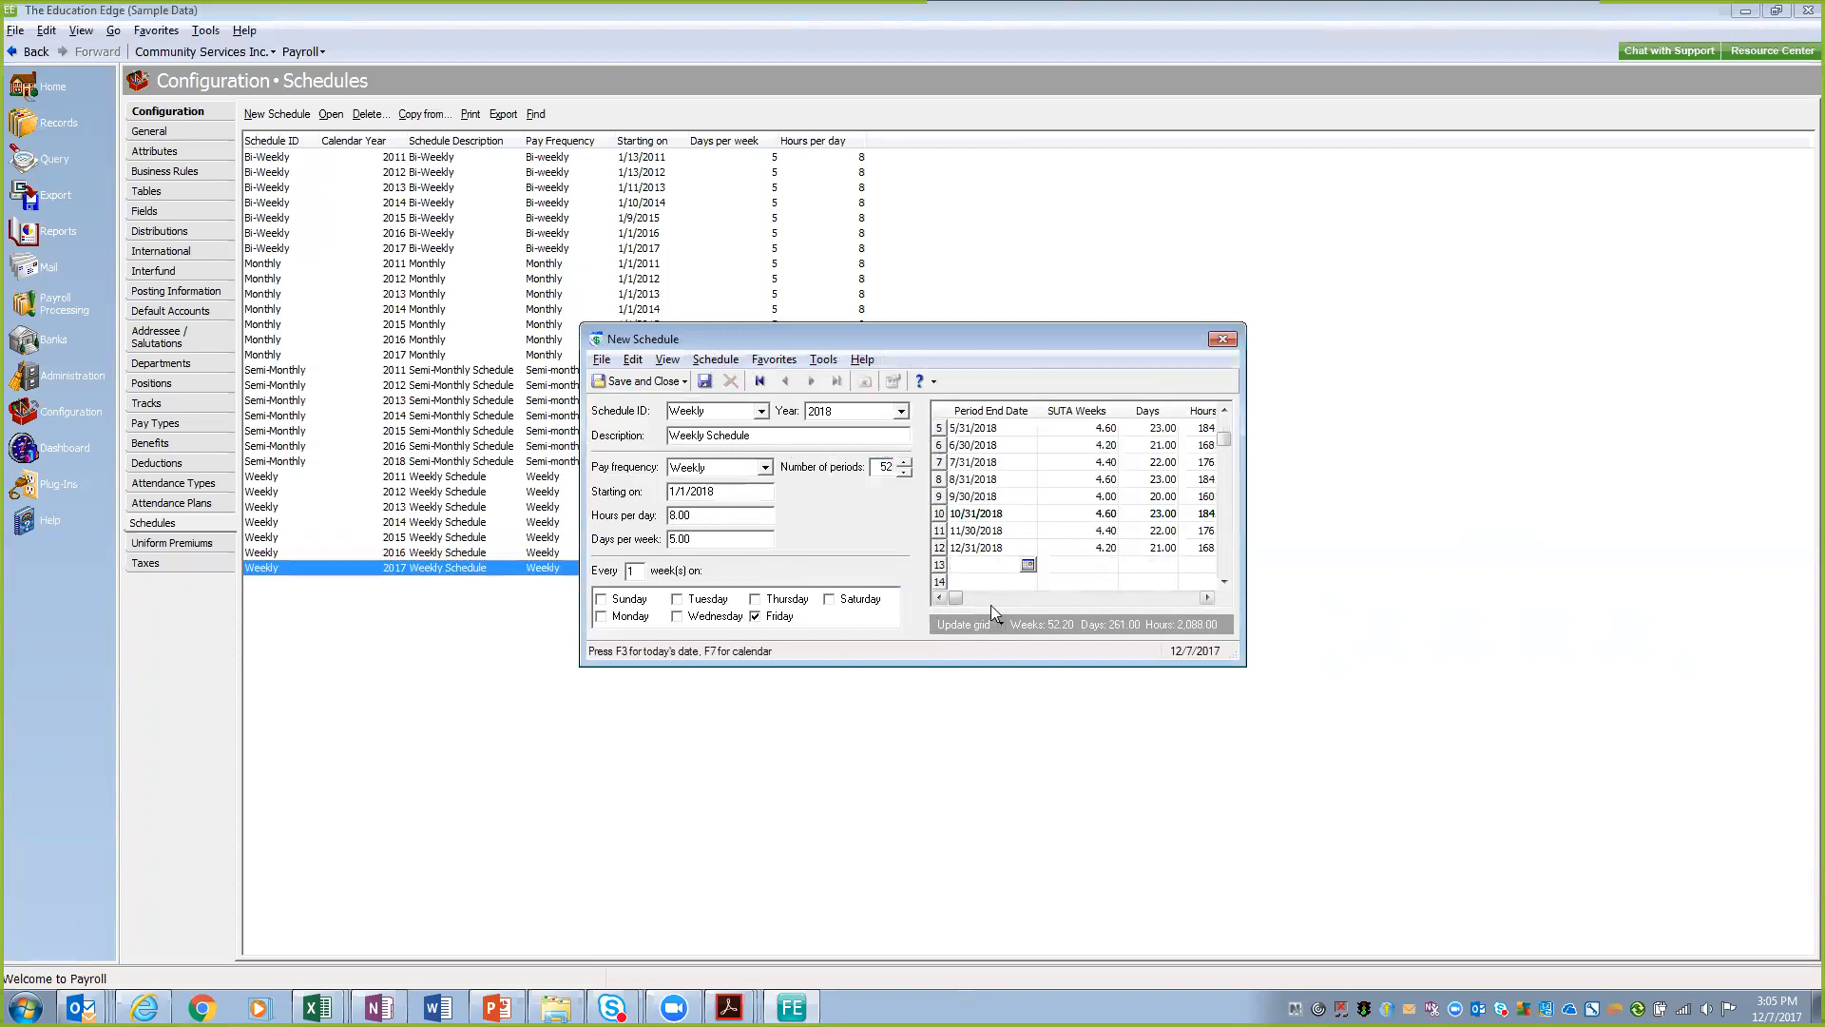
{"action": "left_click", "coordinate": [940, 566]}
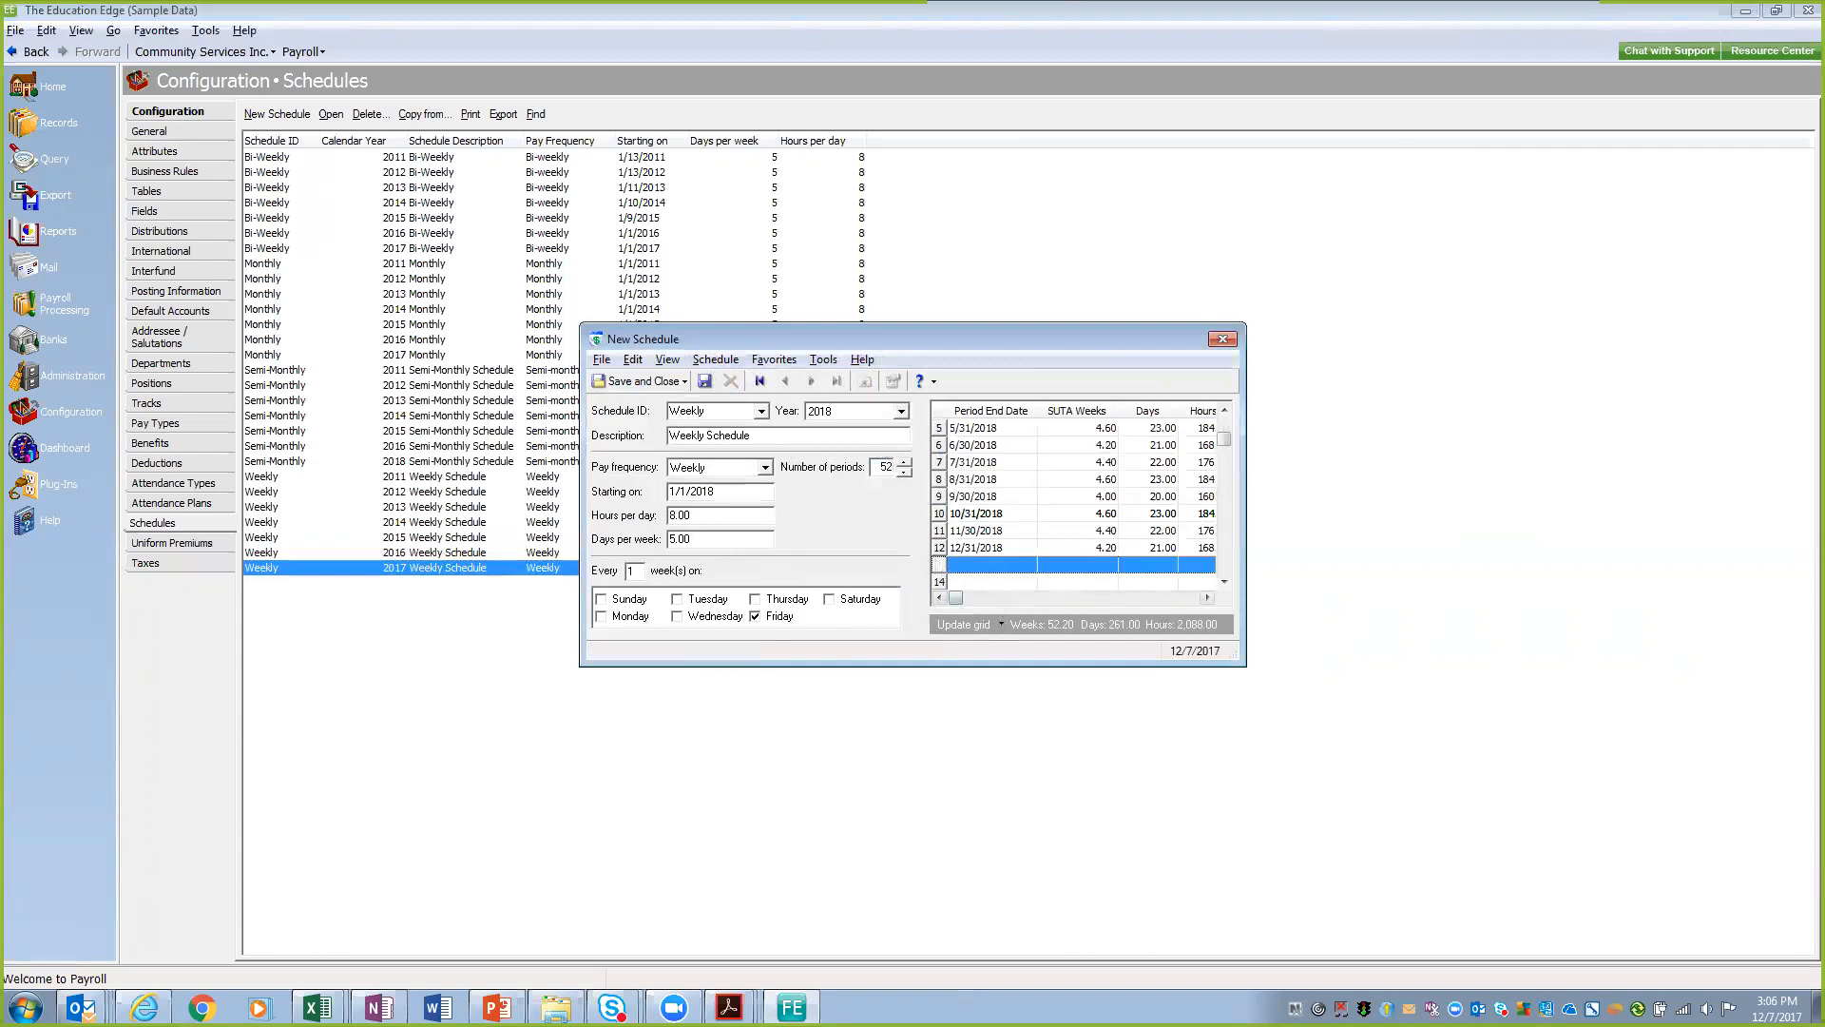
{"action": "left_click", "coordinate": [960, 621]}
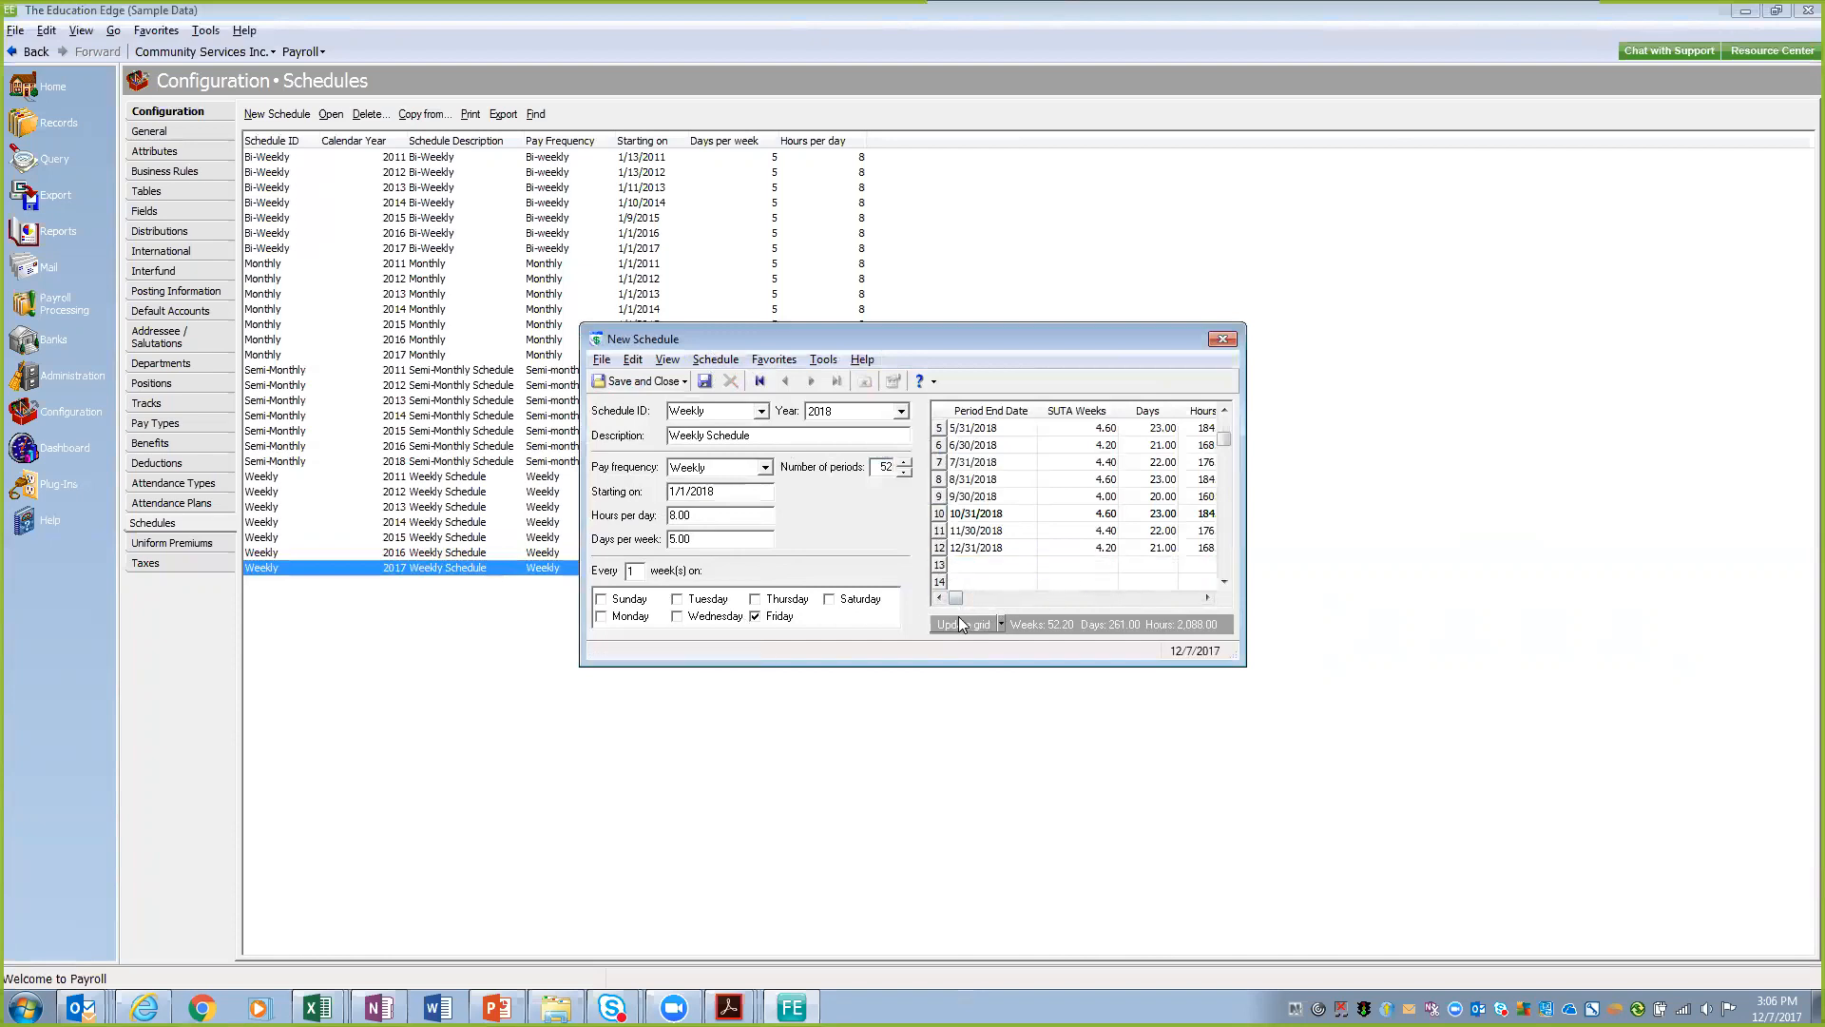
{"action": "left_click", "coordinate": [635, 381]}
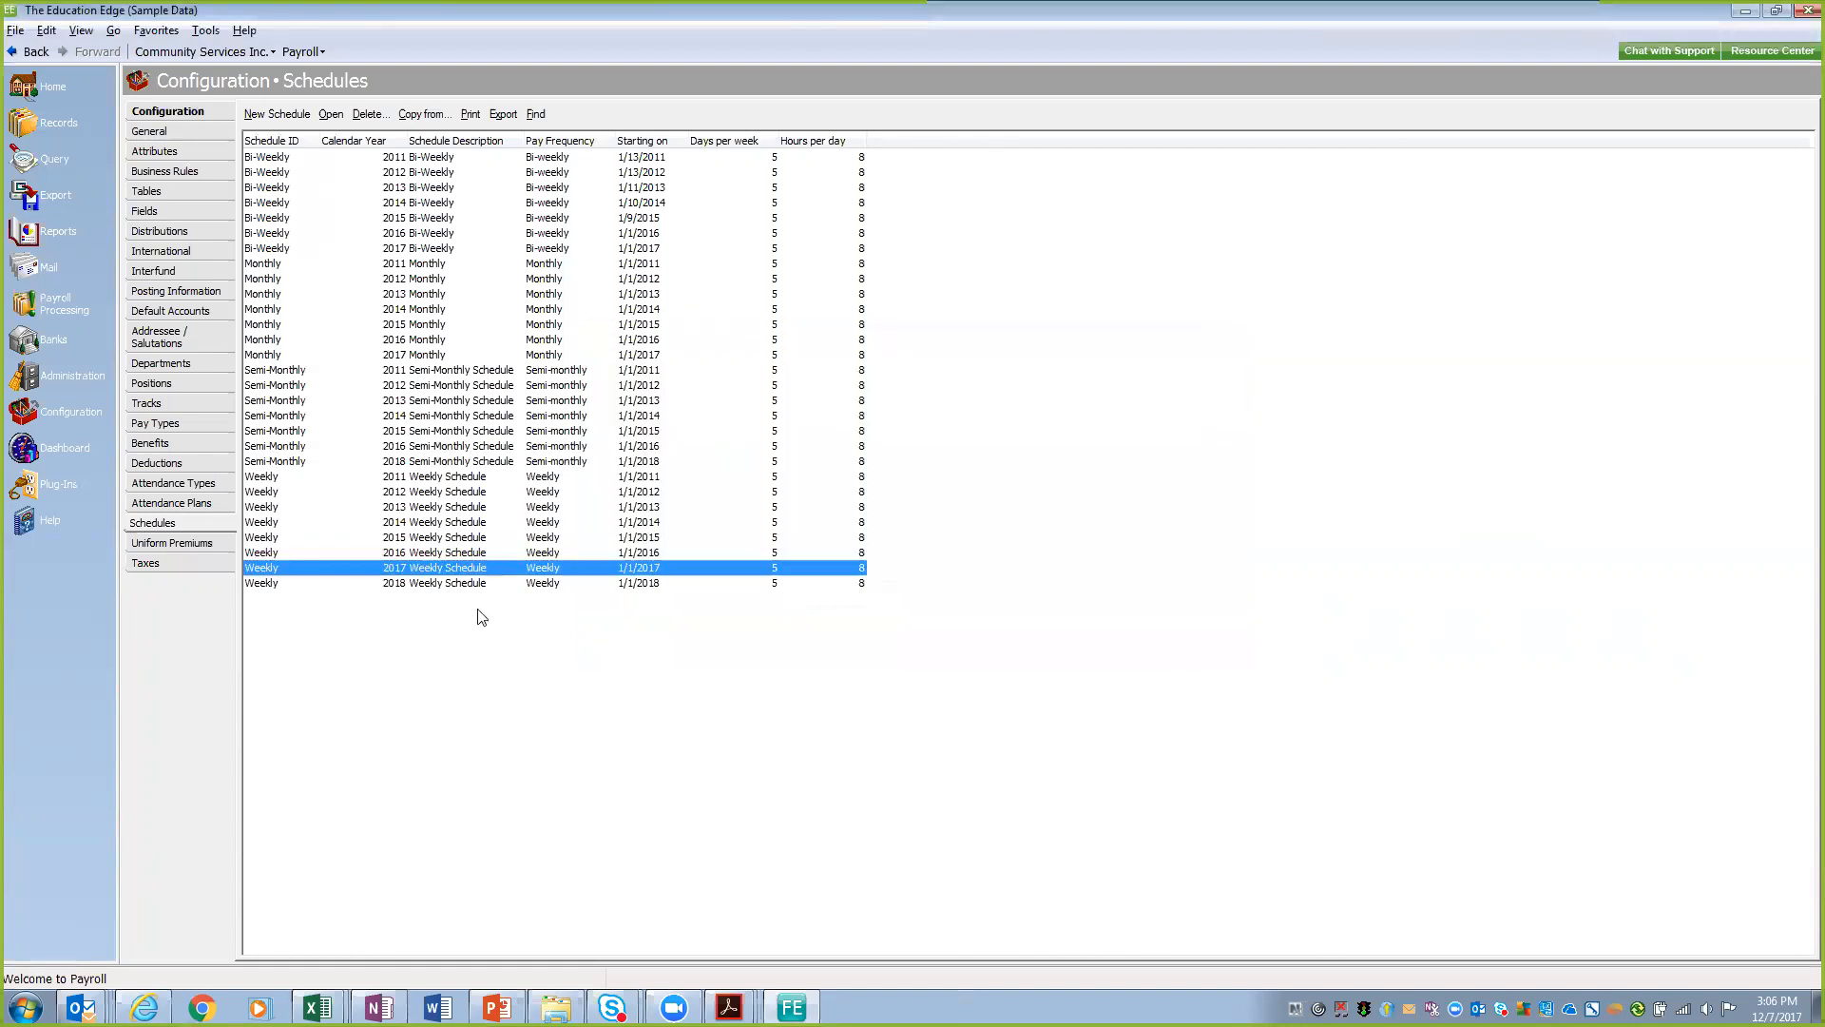
{"action": "left_click", "coordinate": [433, 582]}
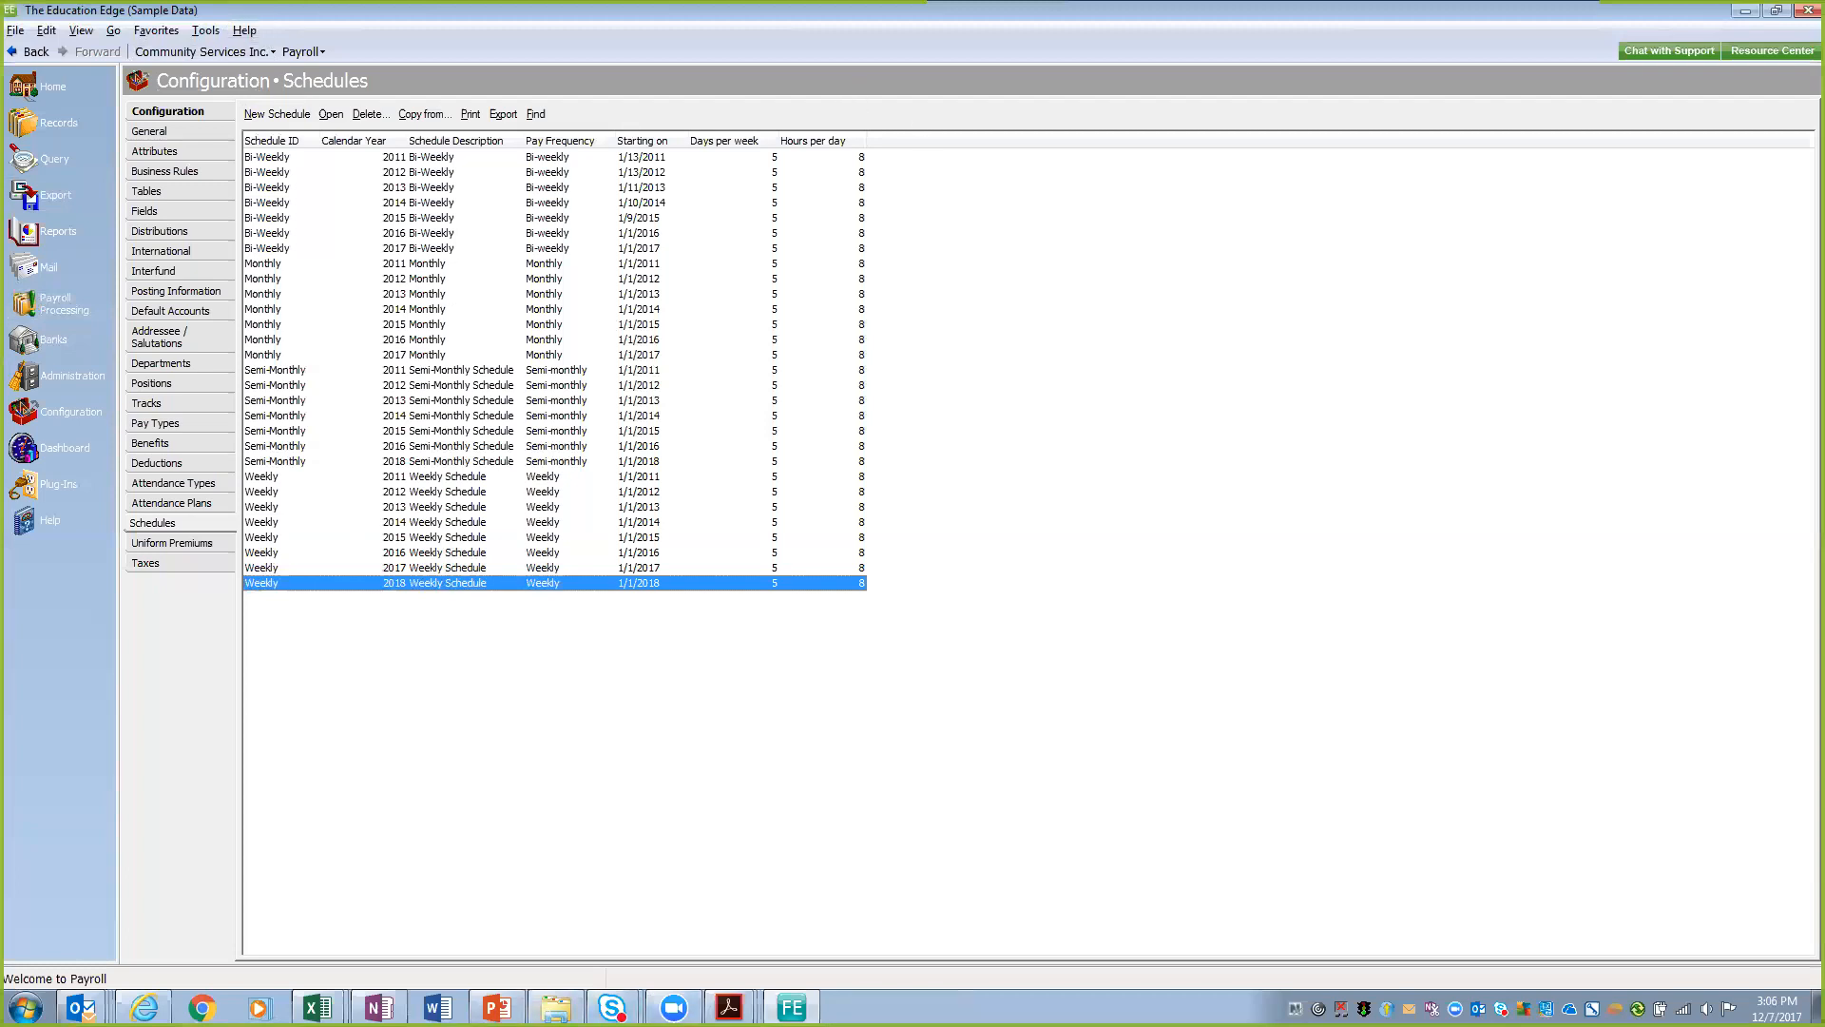
Step: Review the year-end updates slide in PowerPoint and the Financial Edge downloads page in the browser, and return to The Education Edge
{"action": "key", "text": "alt+Tab"}
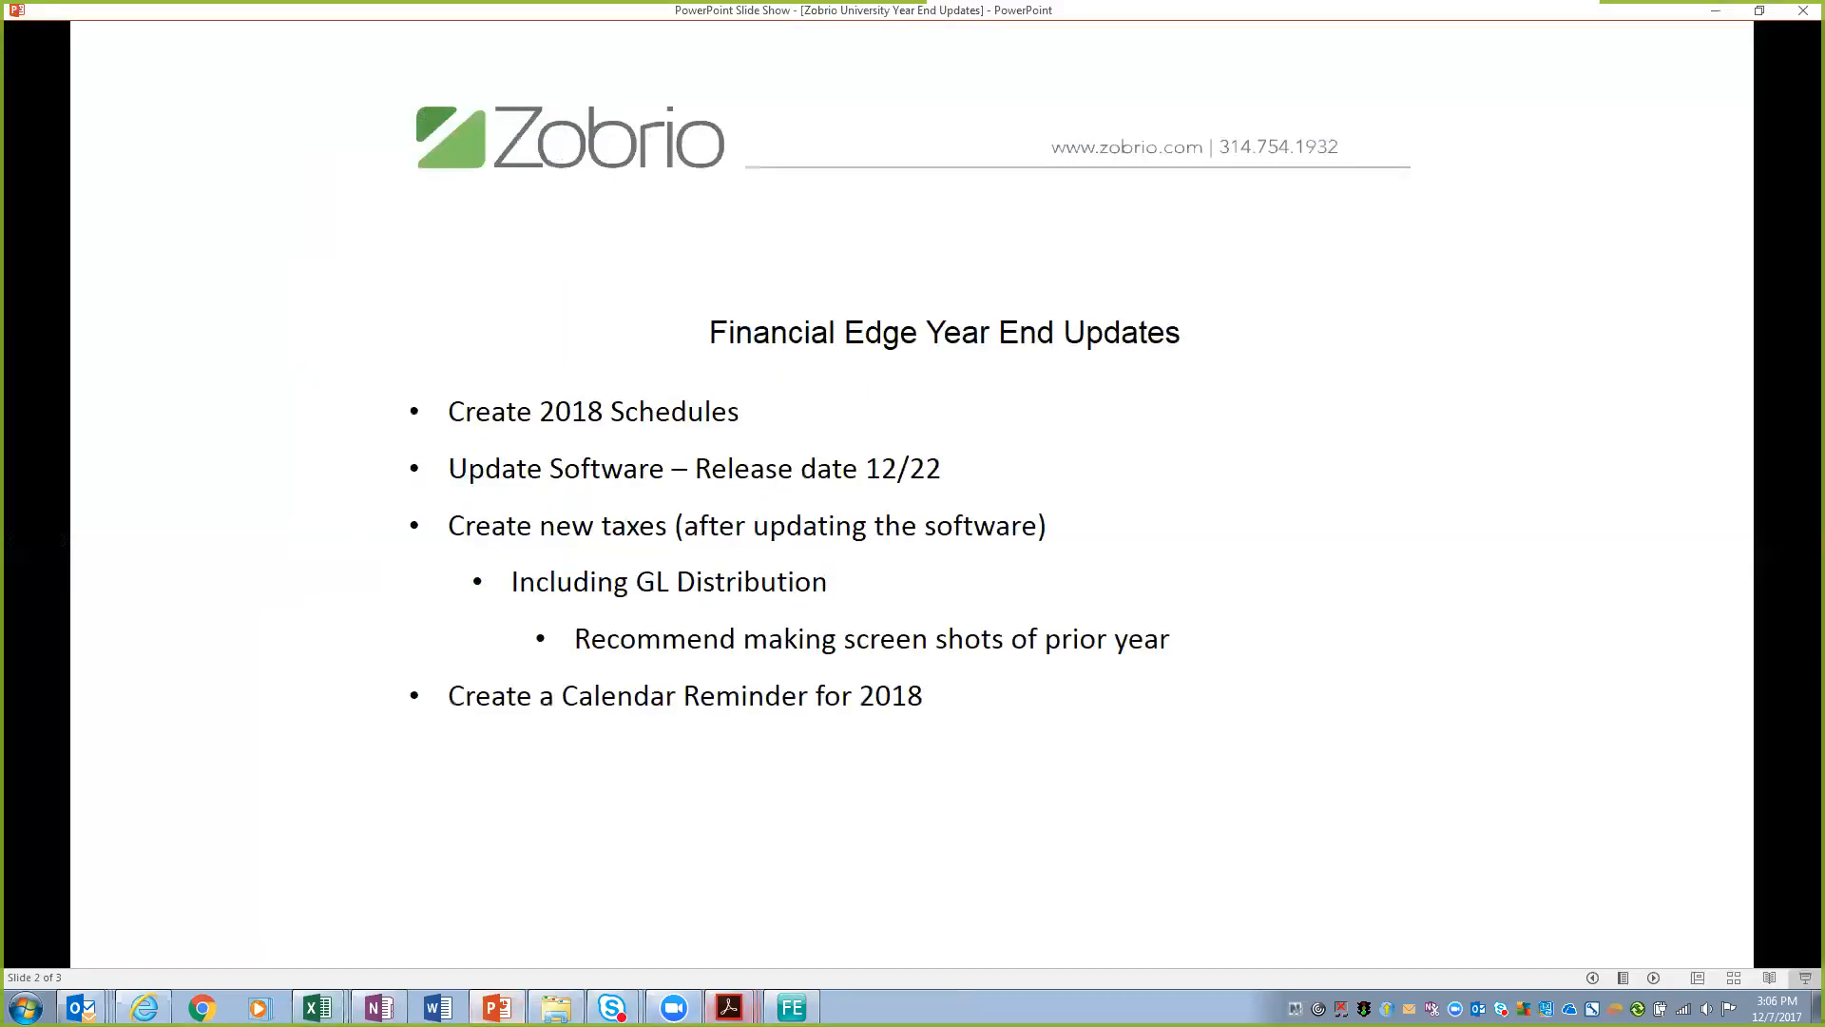
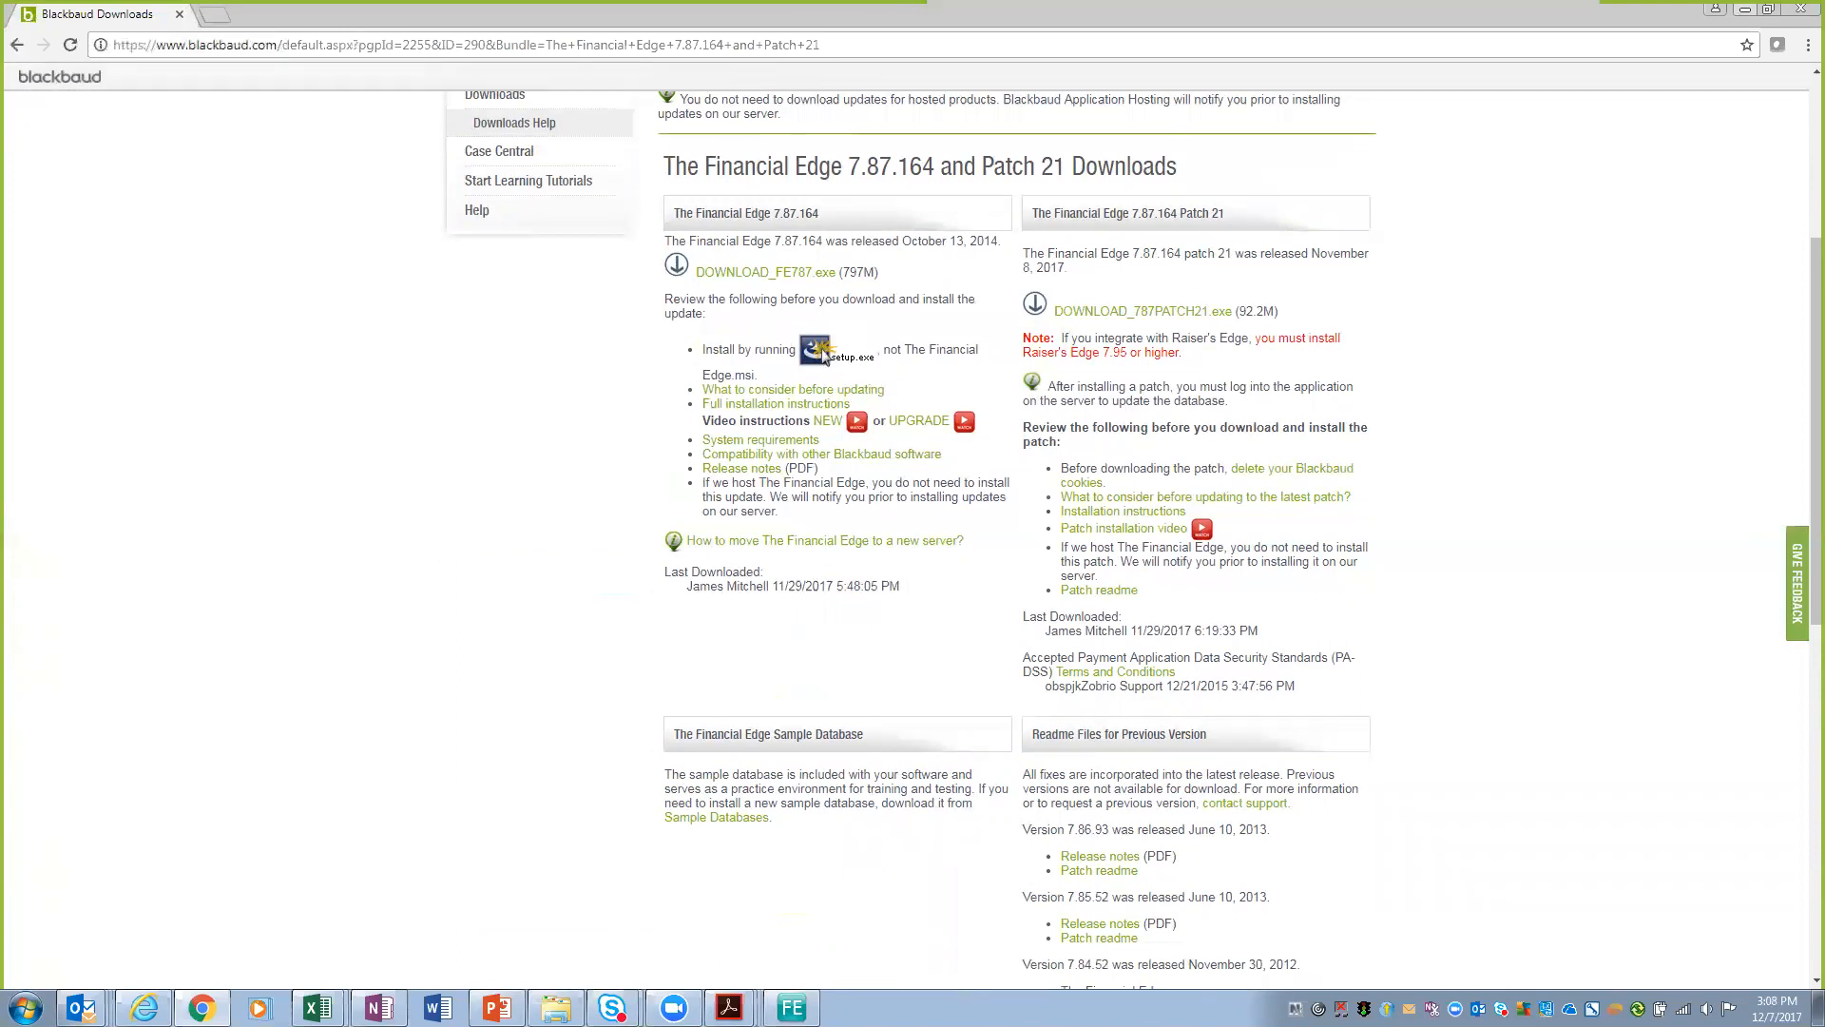
{"action": "key", "text": "alt+Tab"}
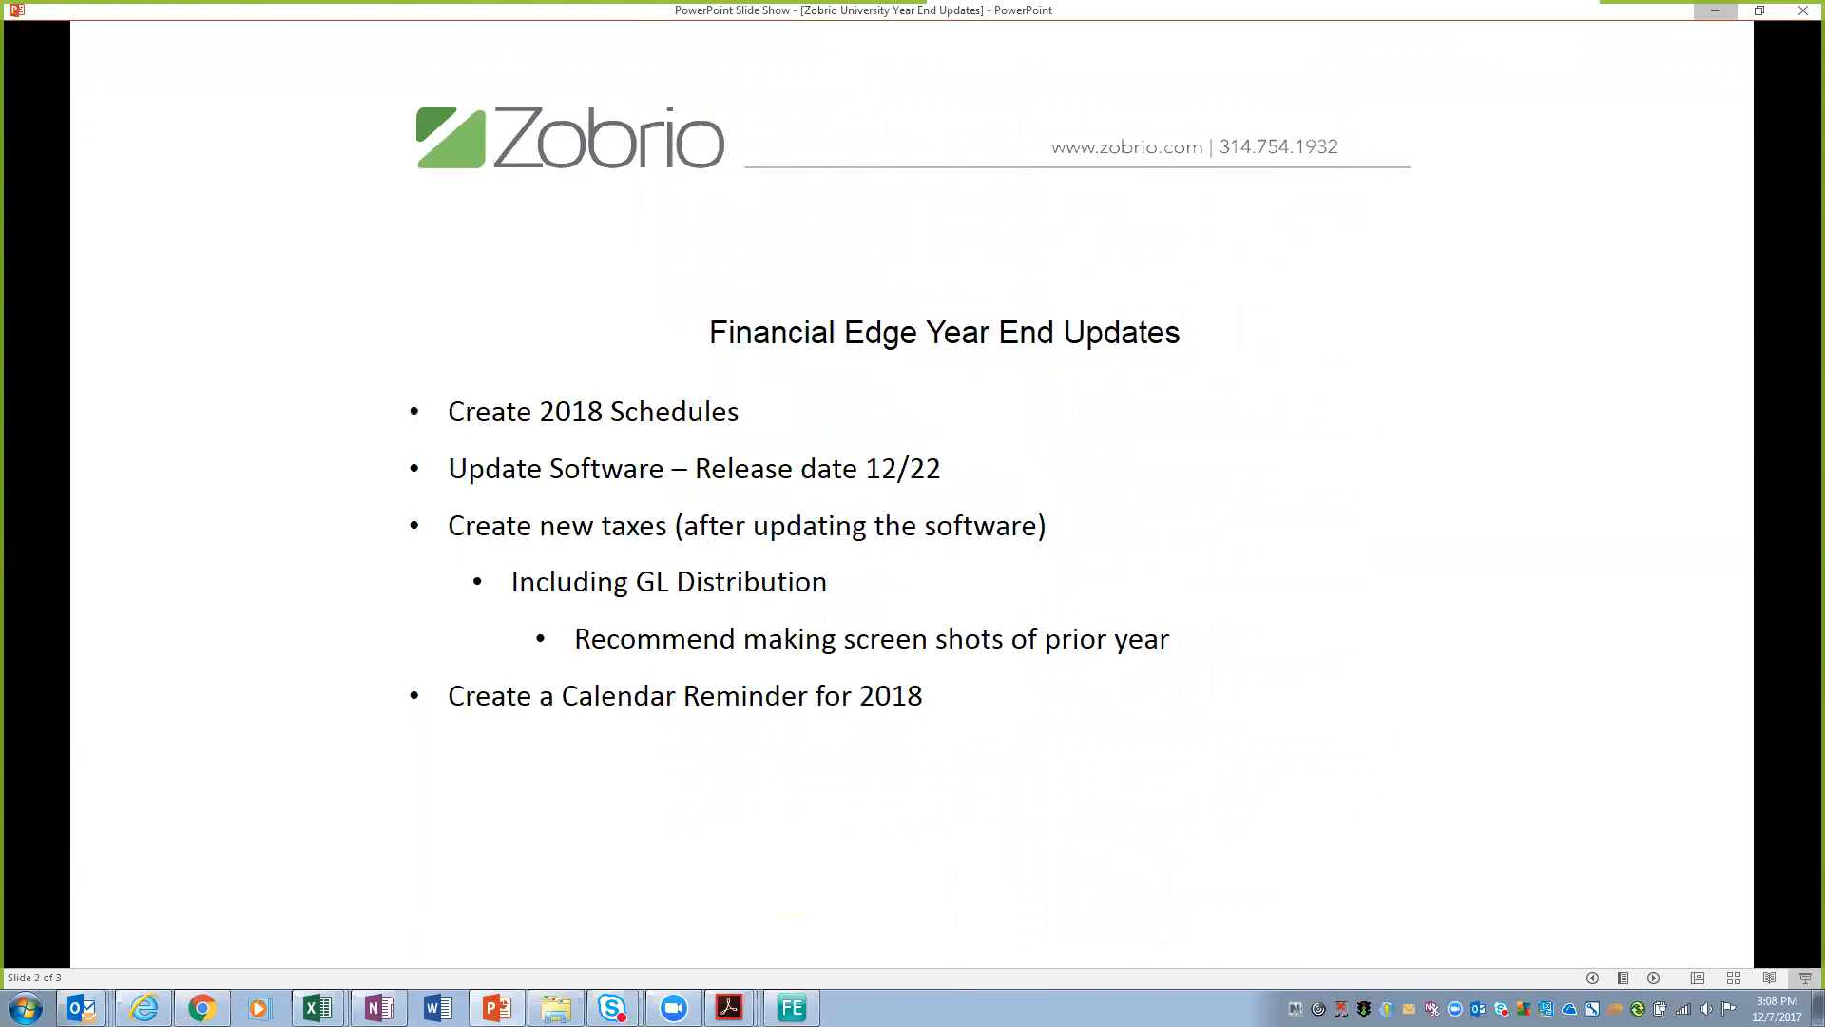
{"action": "left_click", "coordinate": [1715, 9]}
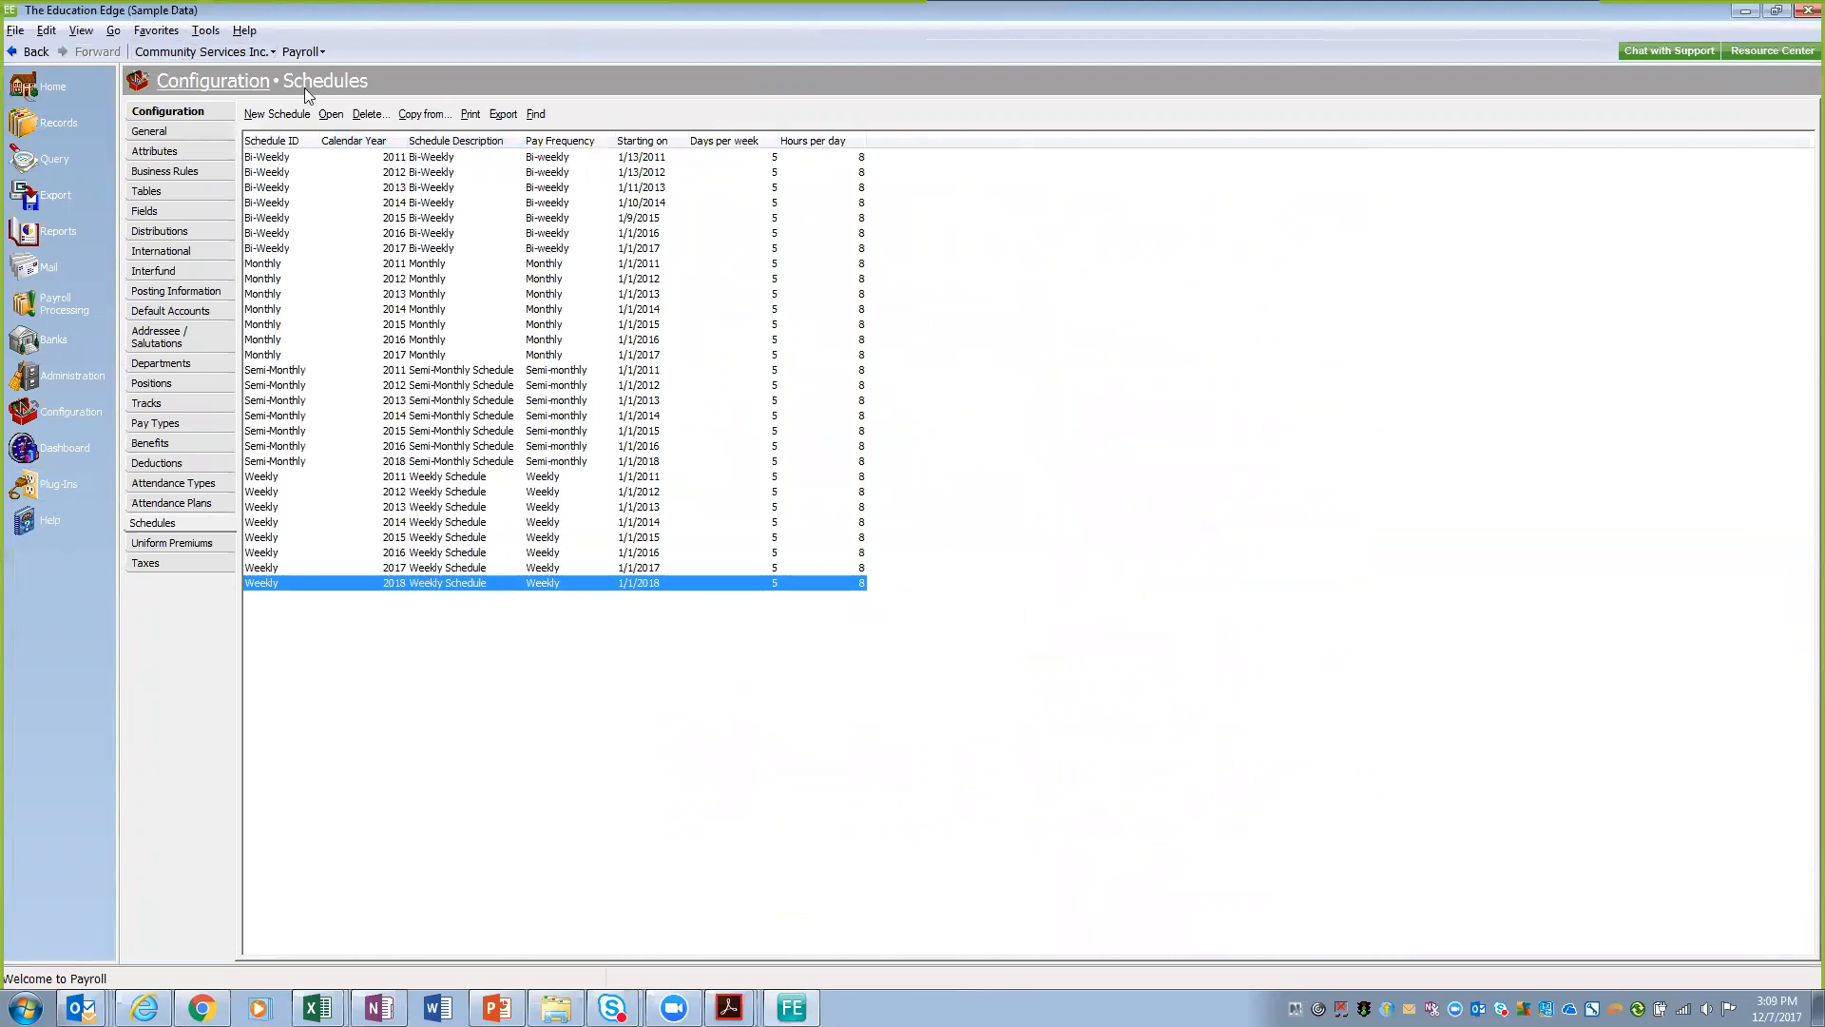
Step: Go to the Payroll tax configuration and open the federal tax record effective 1/1/2015
{"action": "left_click", "coordinate": [70, 418]}
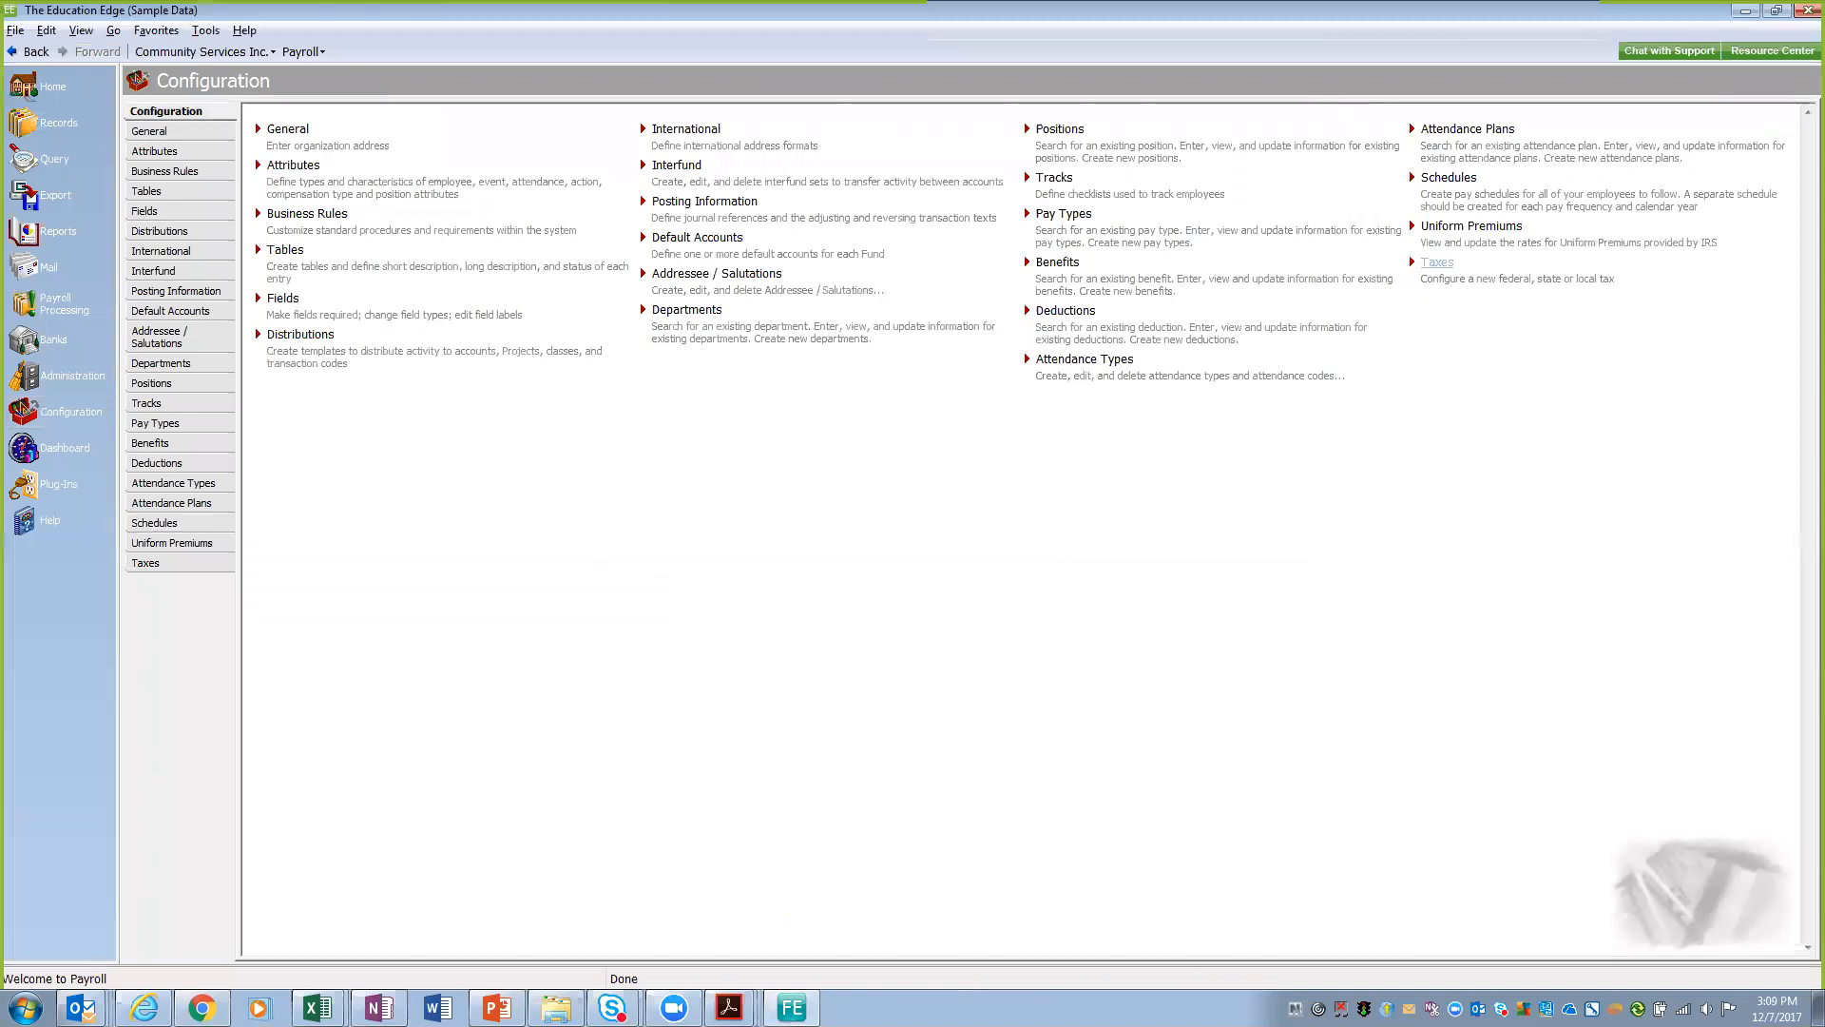
{"action": "left_click", "coordinate": [1437, 262]}
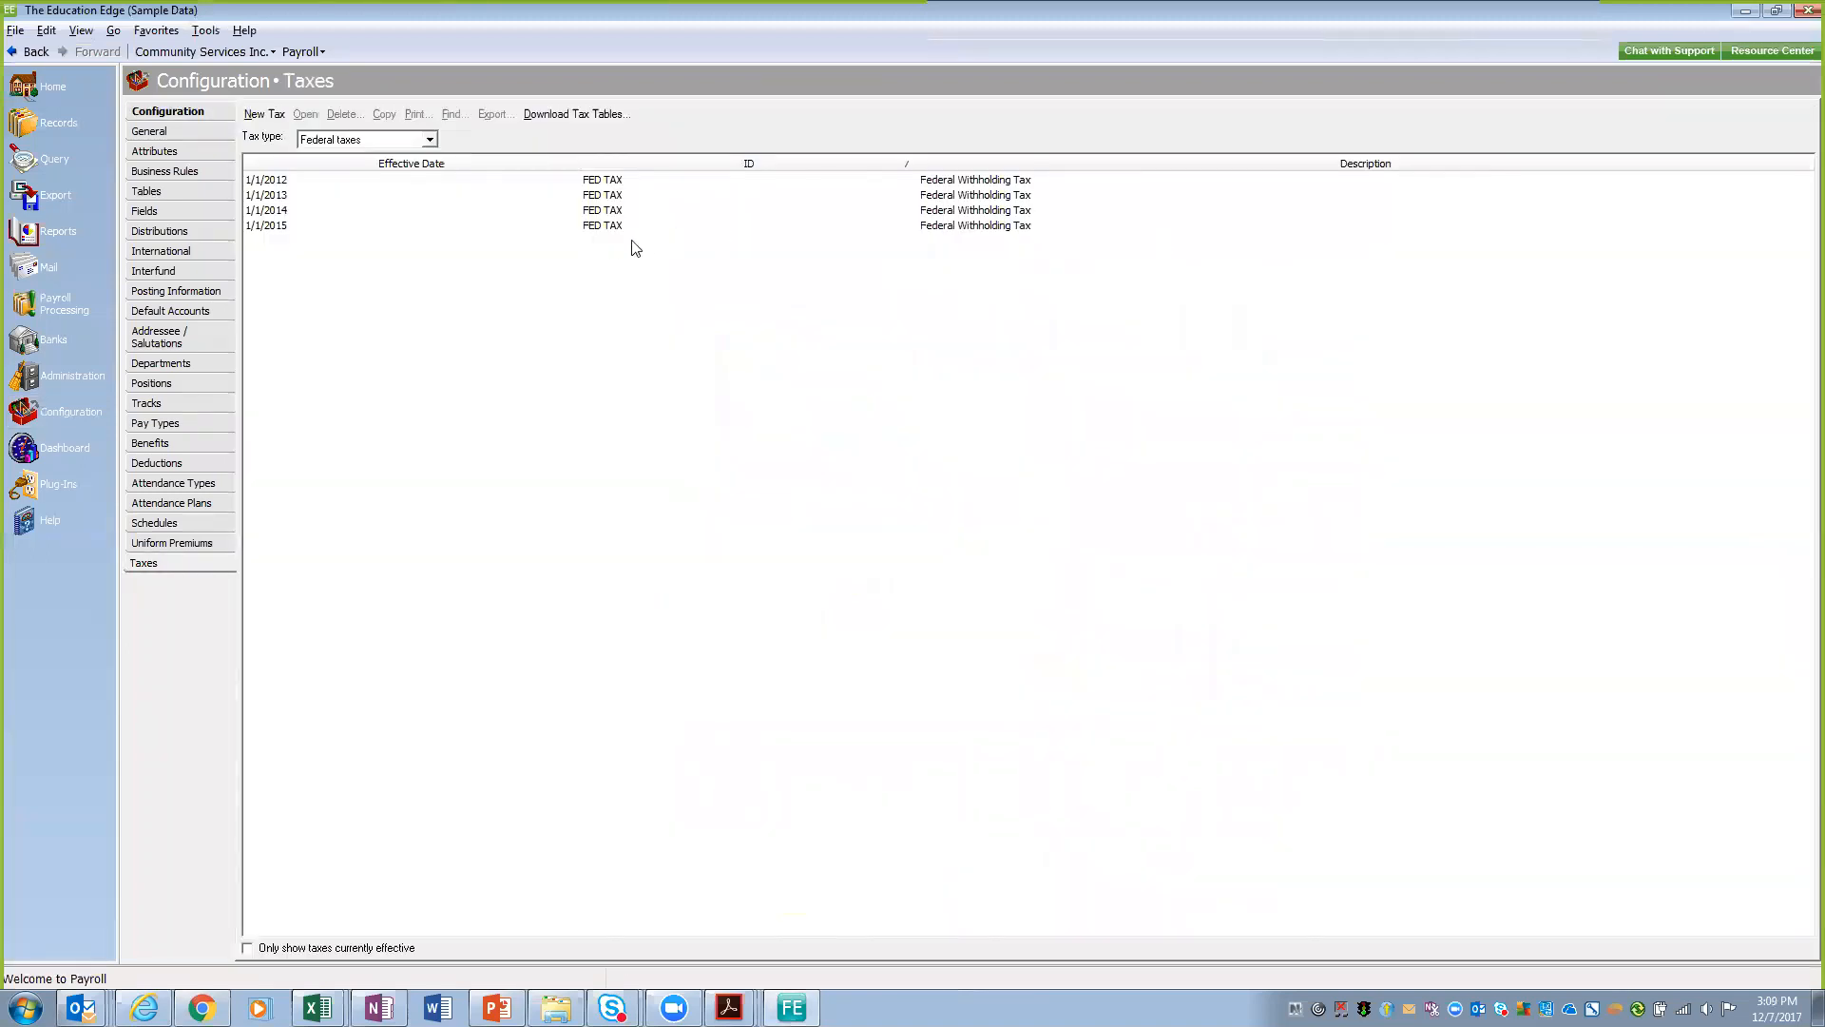
{"action": "double_click", "coordinate": [265, 226]}
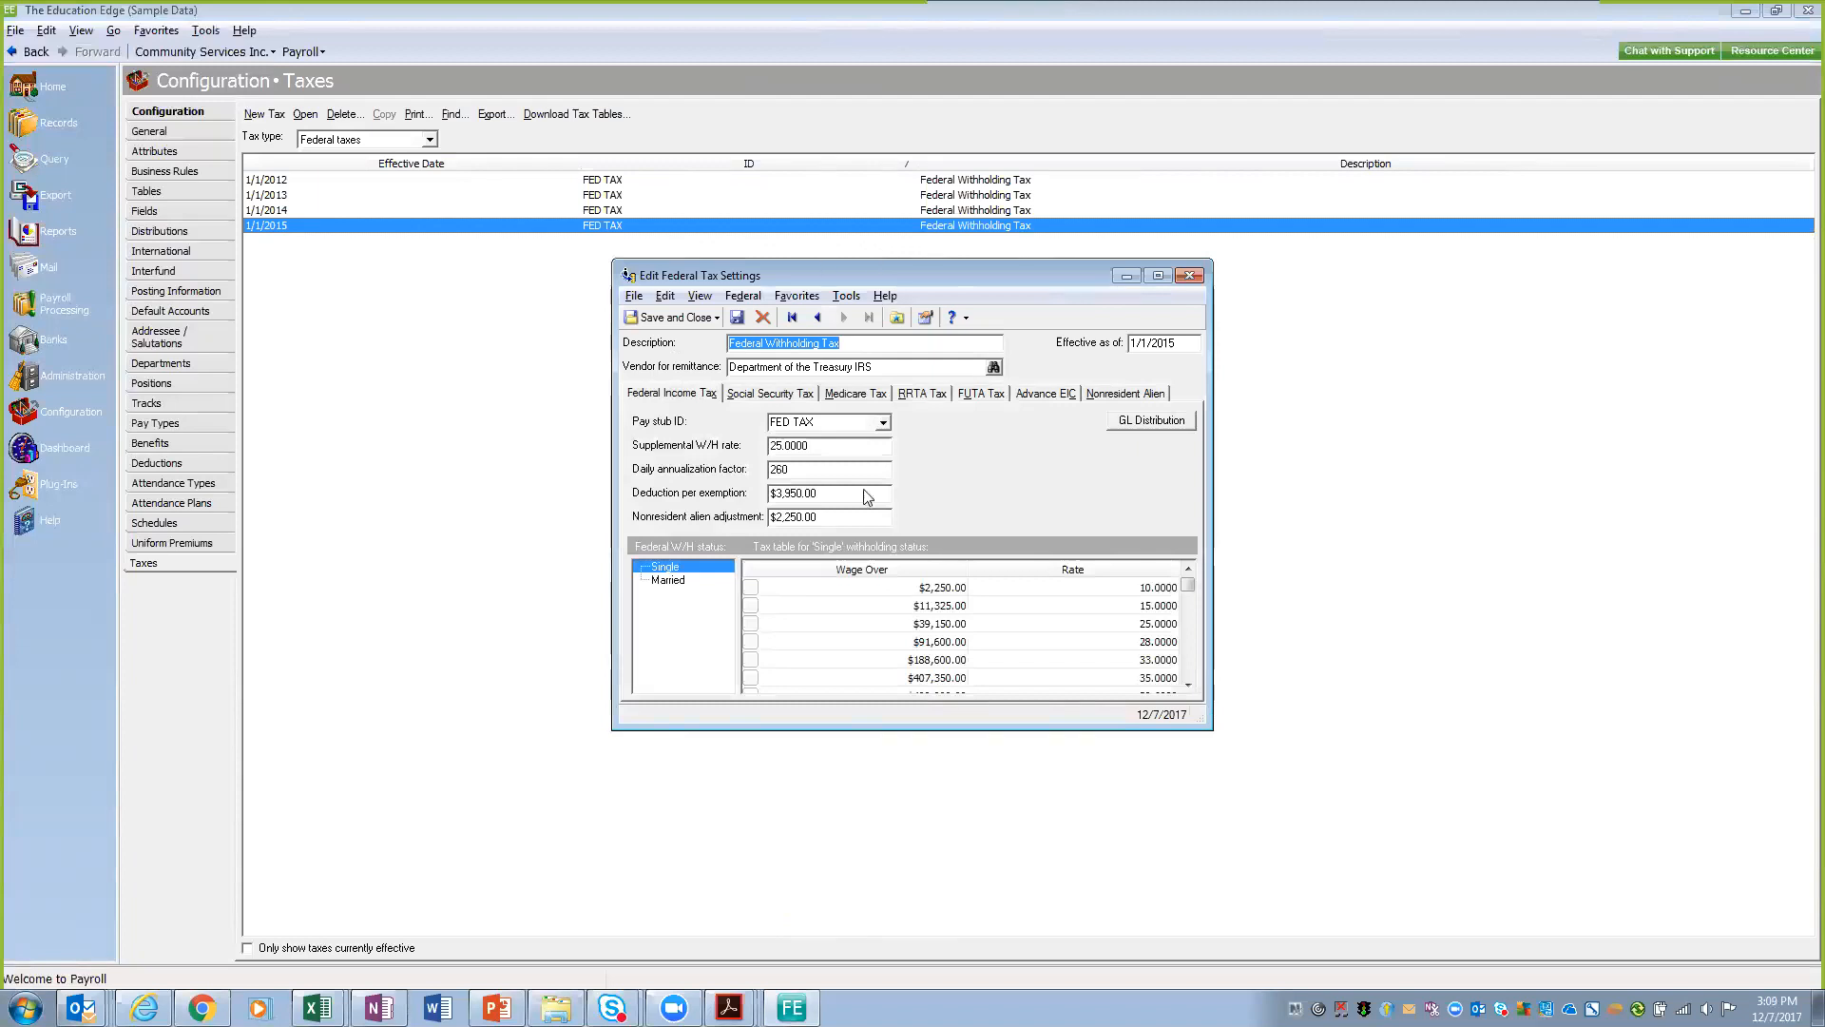
Step: Capture the Edit Federal Tax Settings window with the Snipping Tool and close the snip without saving it
{"action": "left_click", "coordinate": [24, 1008]}
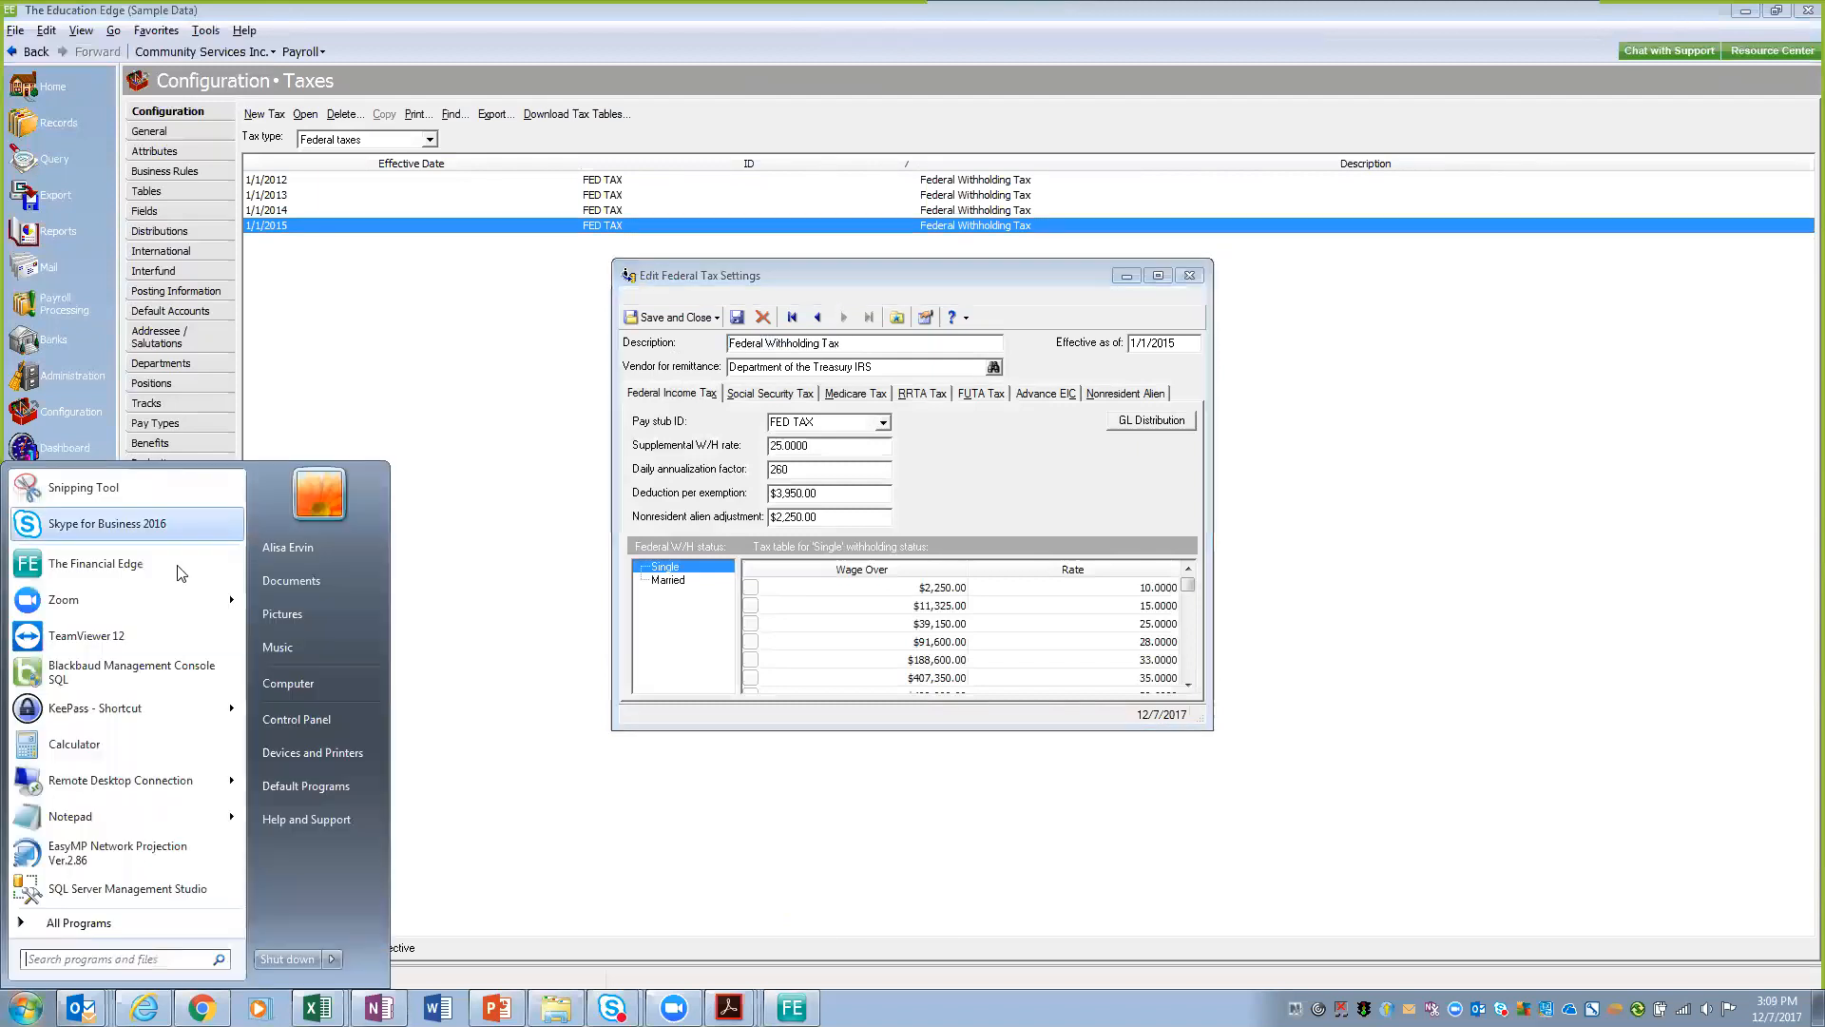
{"action": "left_click", "coordinate": [100, 487]}
{"action": "left_click_drag", "start_coordinate": [566, 237], "coordinate": [1279, 755]}
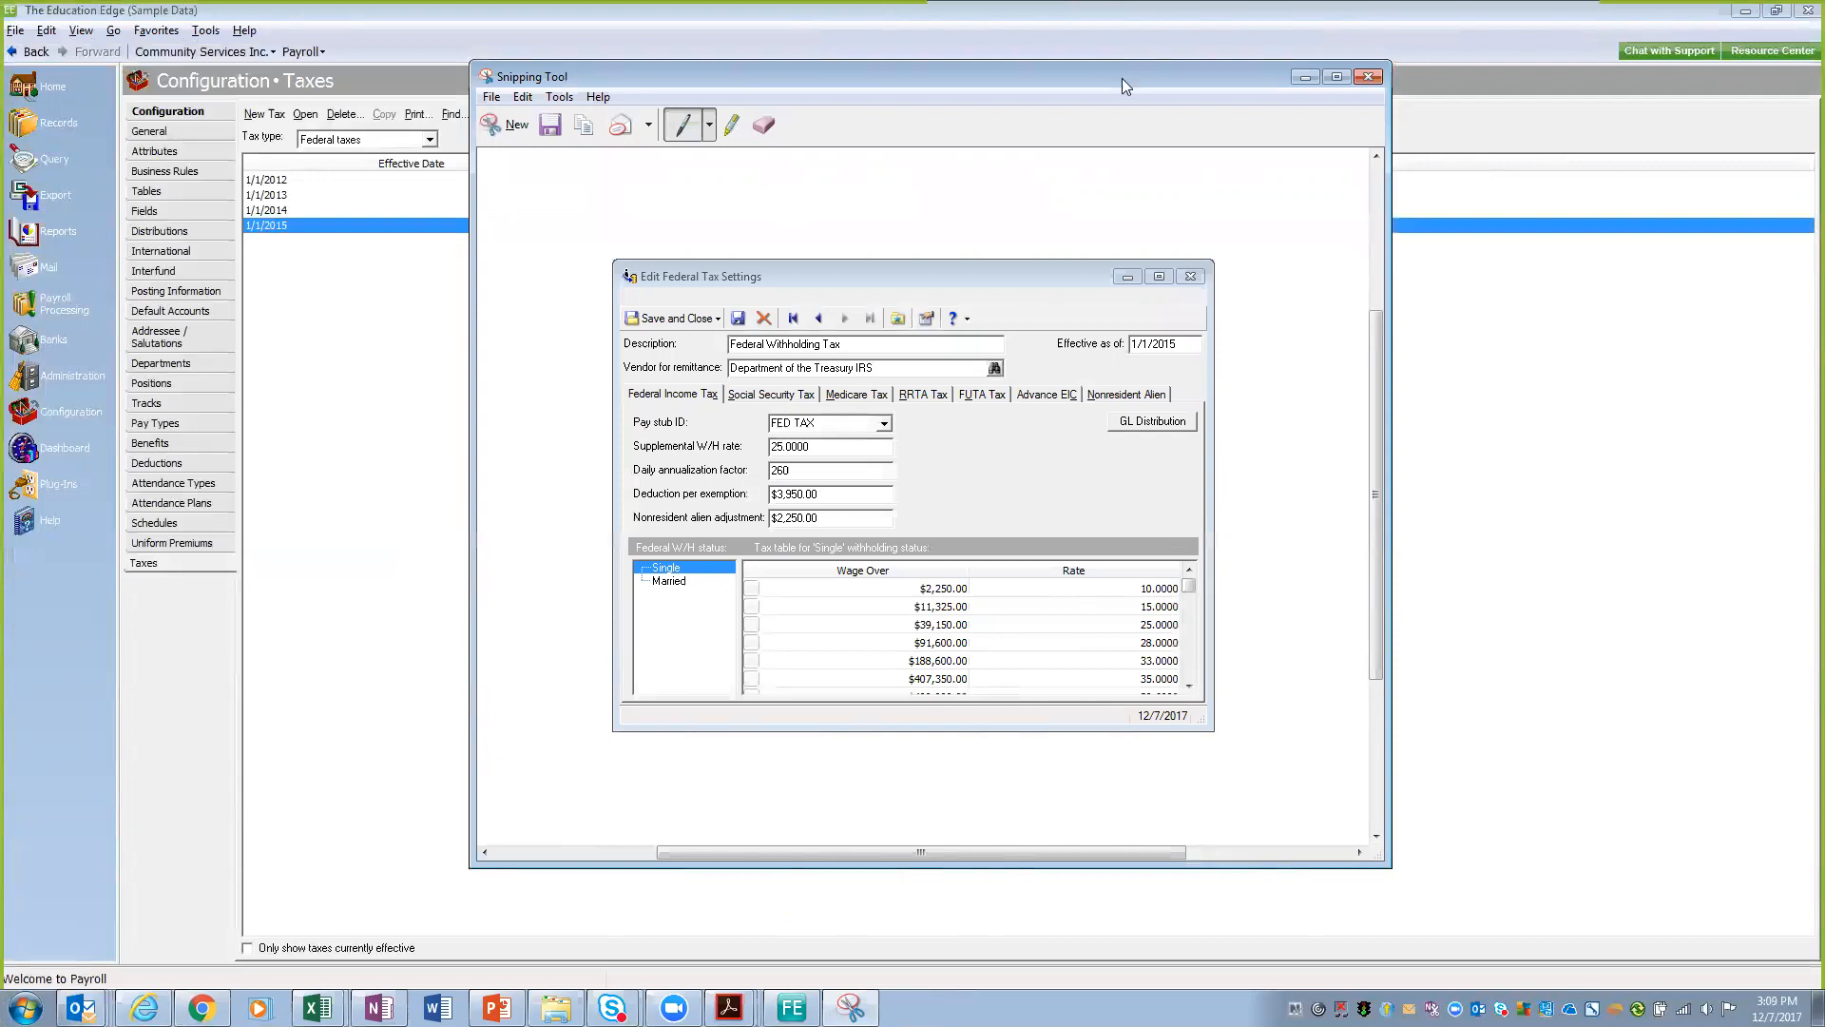
{"action": "left_click_drag", "start_coordinate": [1087, 78], "coordinate": [1121, 171]}
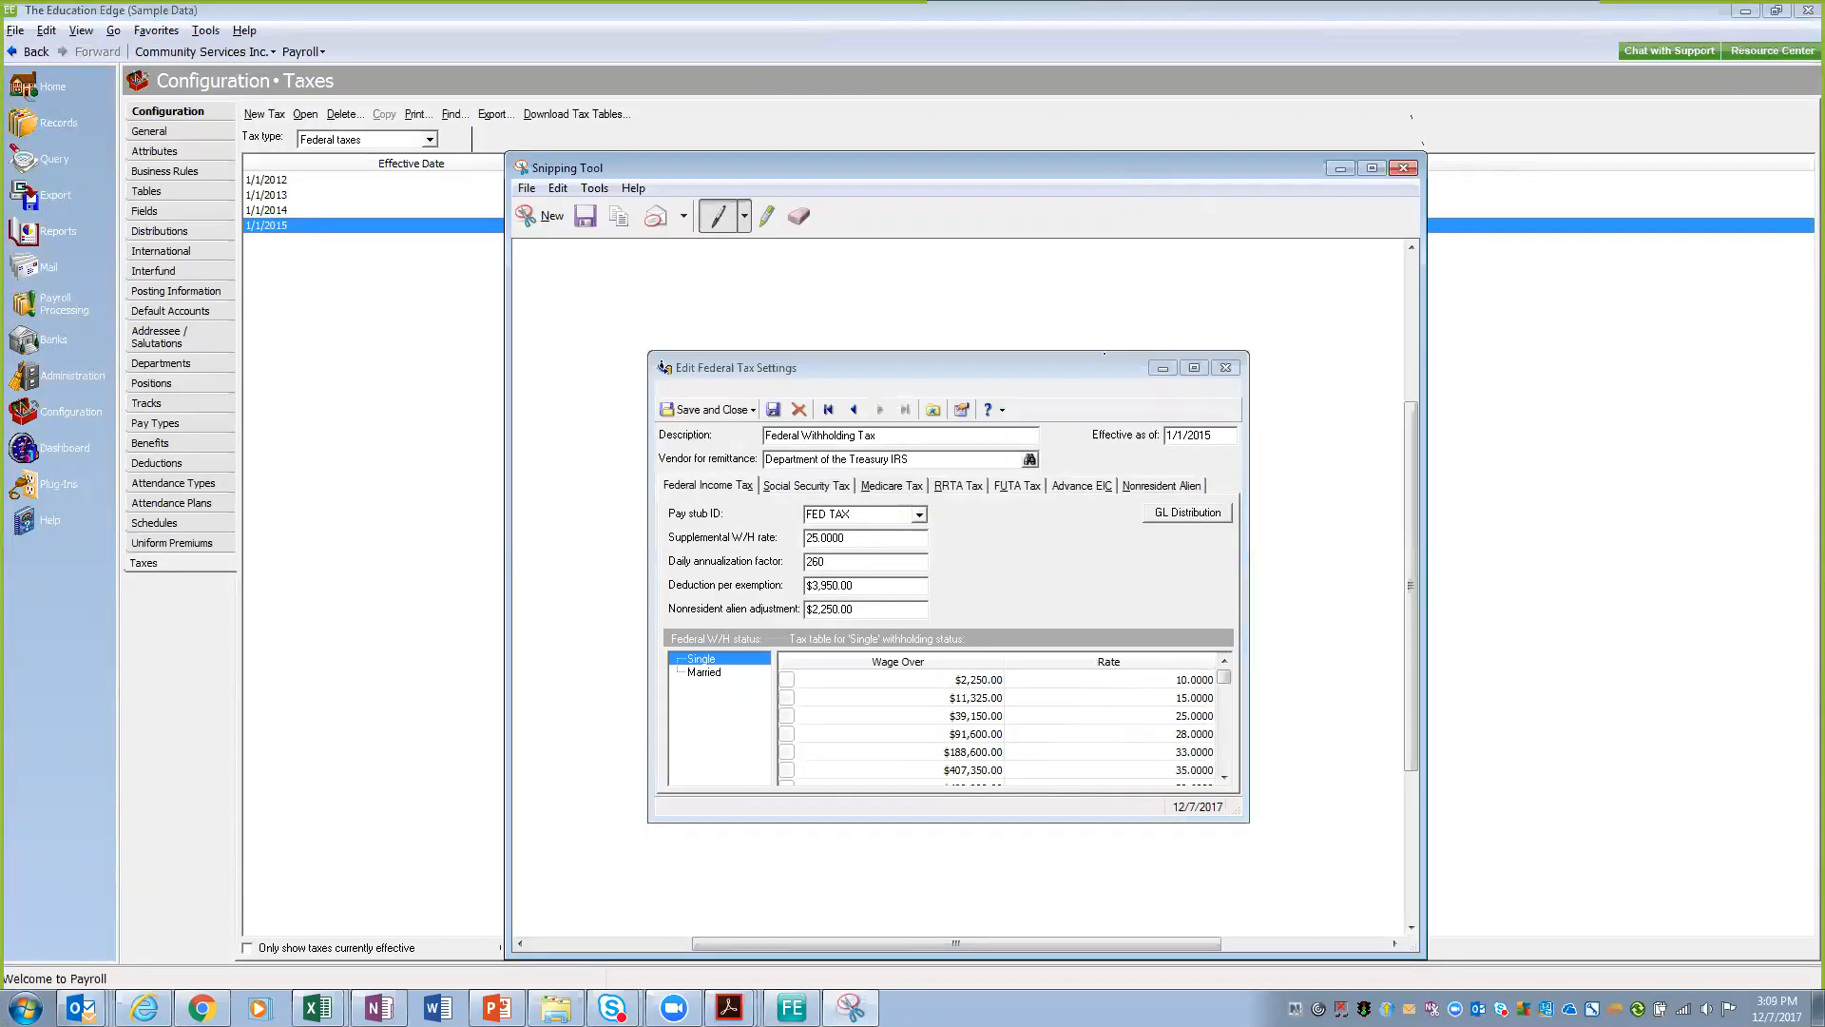
{"action": "left_click", "coordinate": [1403, 169]}
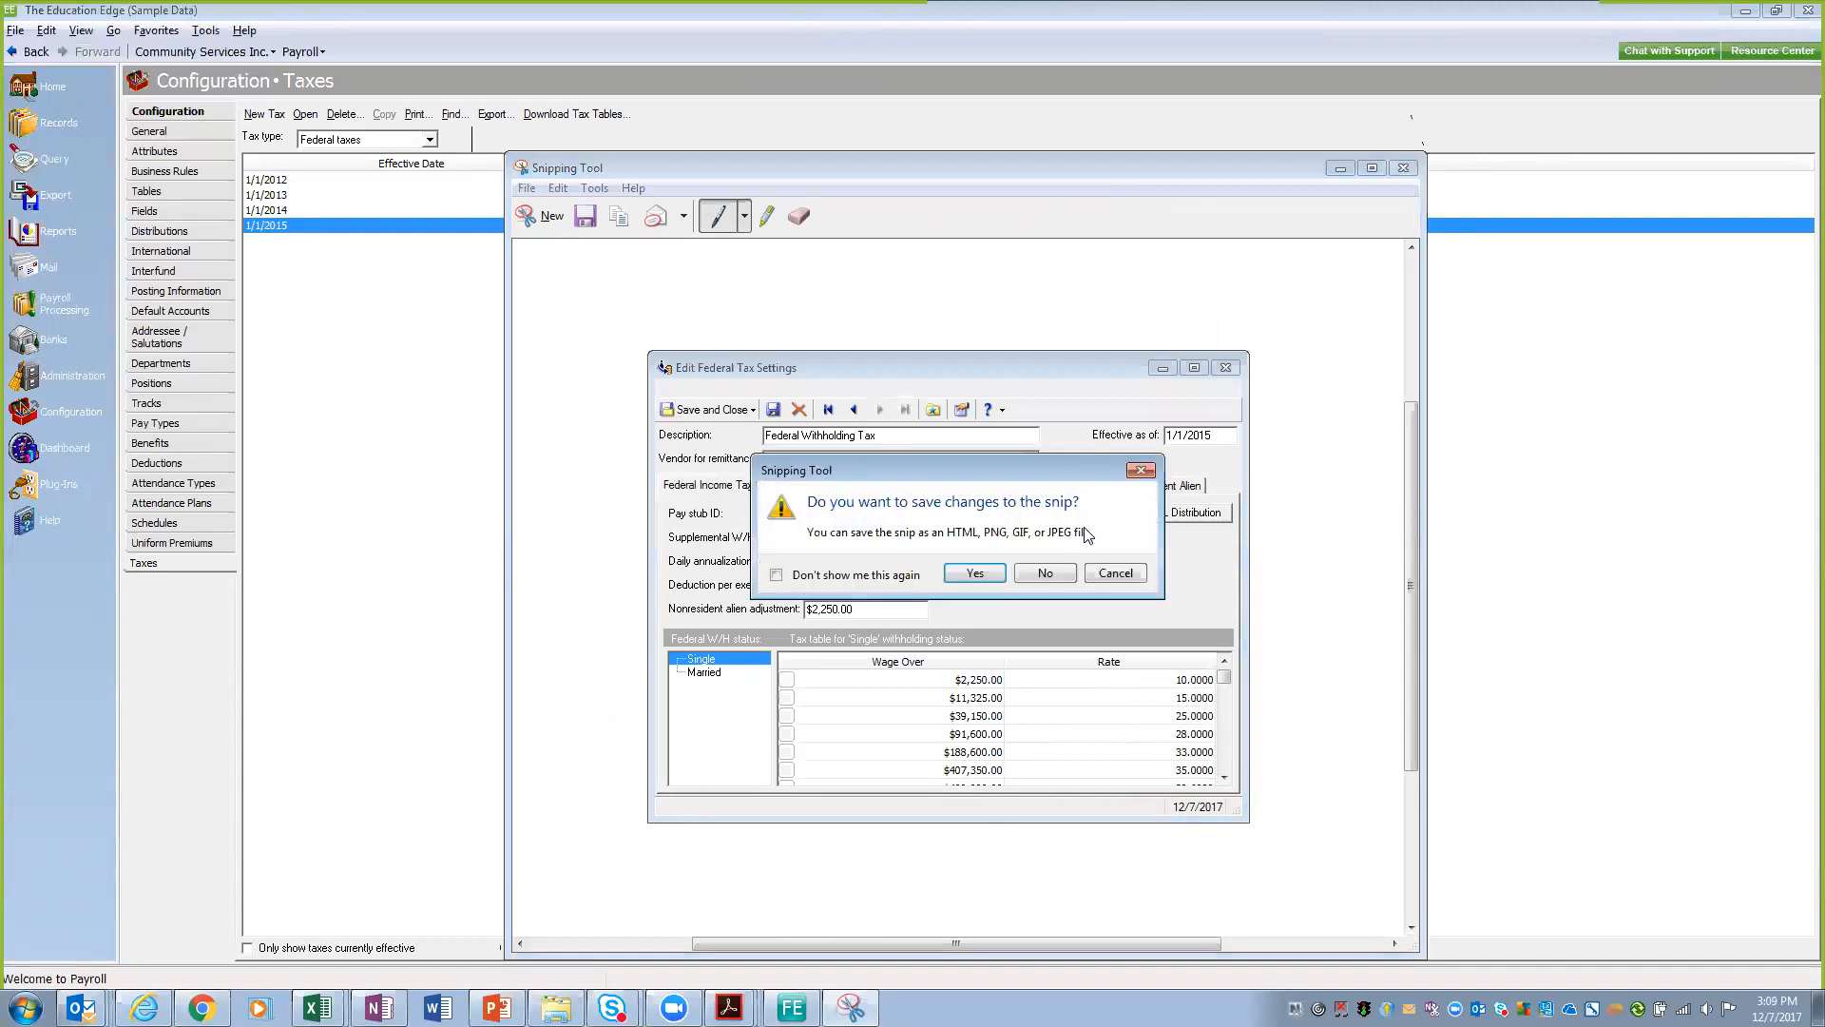
{"action": "left_click", "coordinate": [1048, 572]}
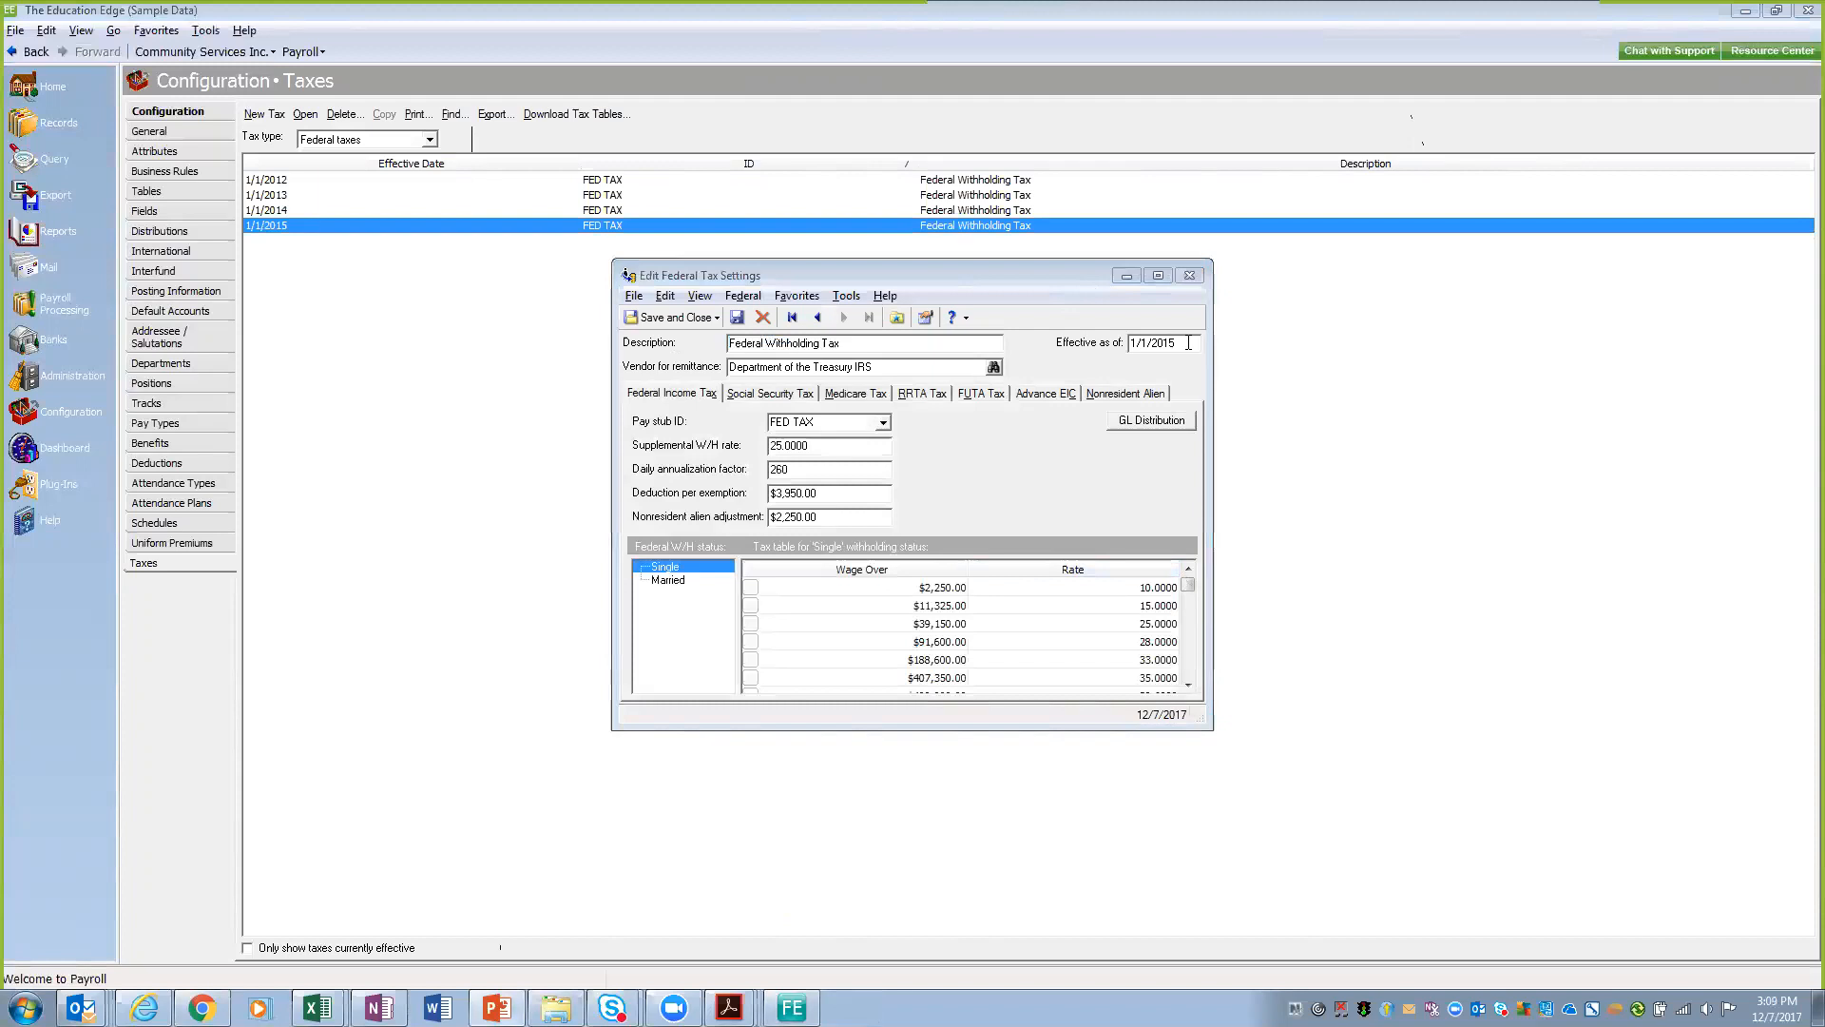
Step: Examine the federal tax's GL distributions for Social Security and Medicare, including the employer Medicare debit distribution, and close the distribution window
{"action": "left_click", "coordinate": [1151, 421]}
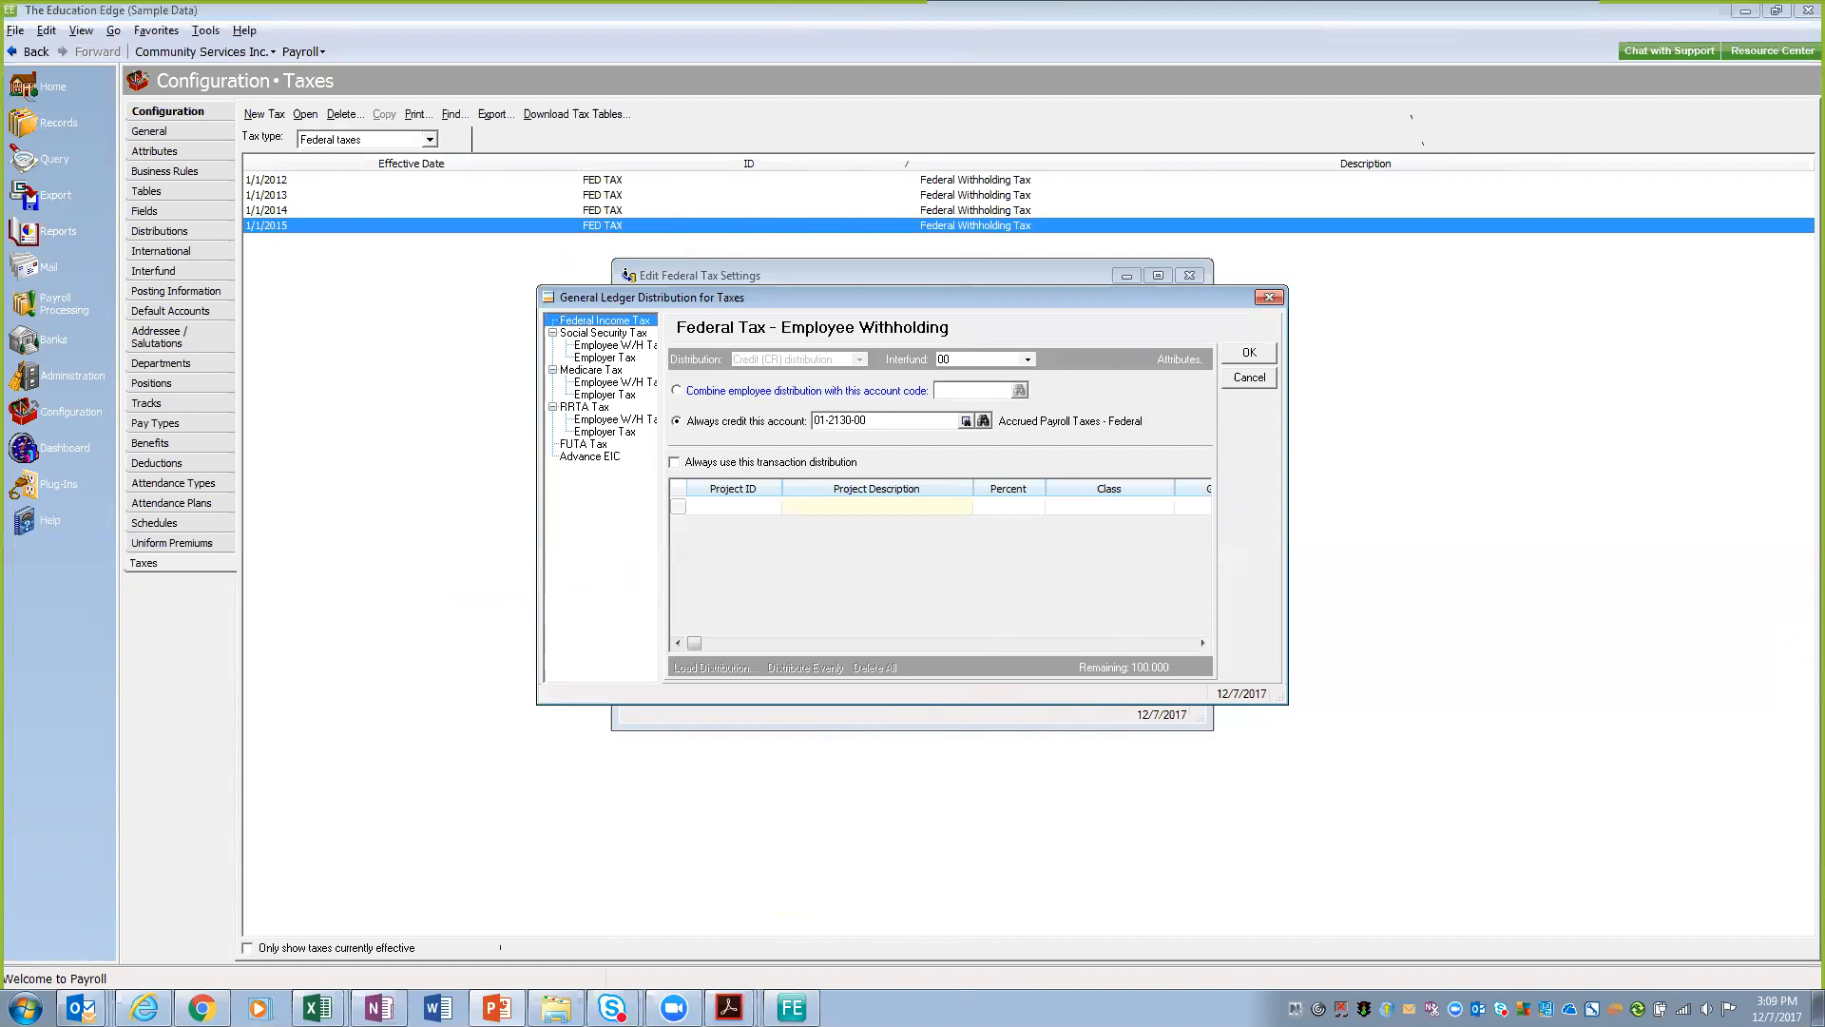
{"action": "left_click", "coordinate": [612, 345]}
{"action": "left_click", "coordinate": [614, 356]}
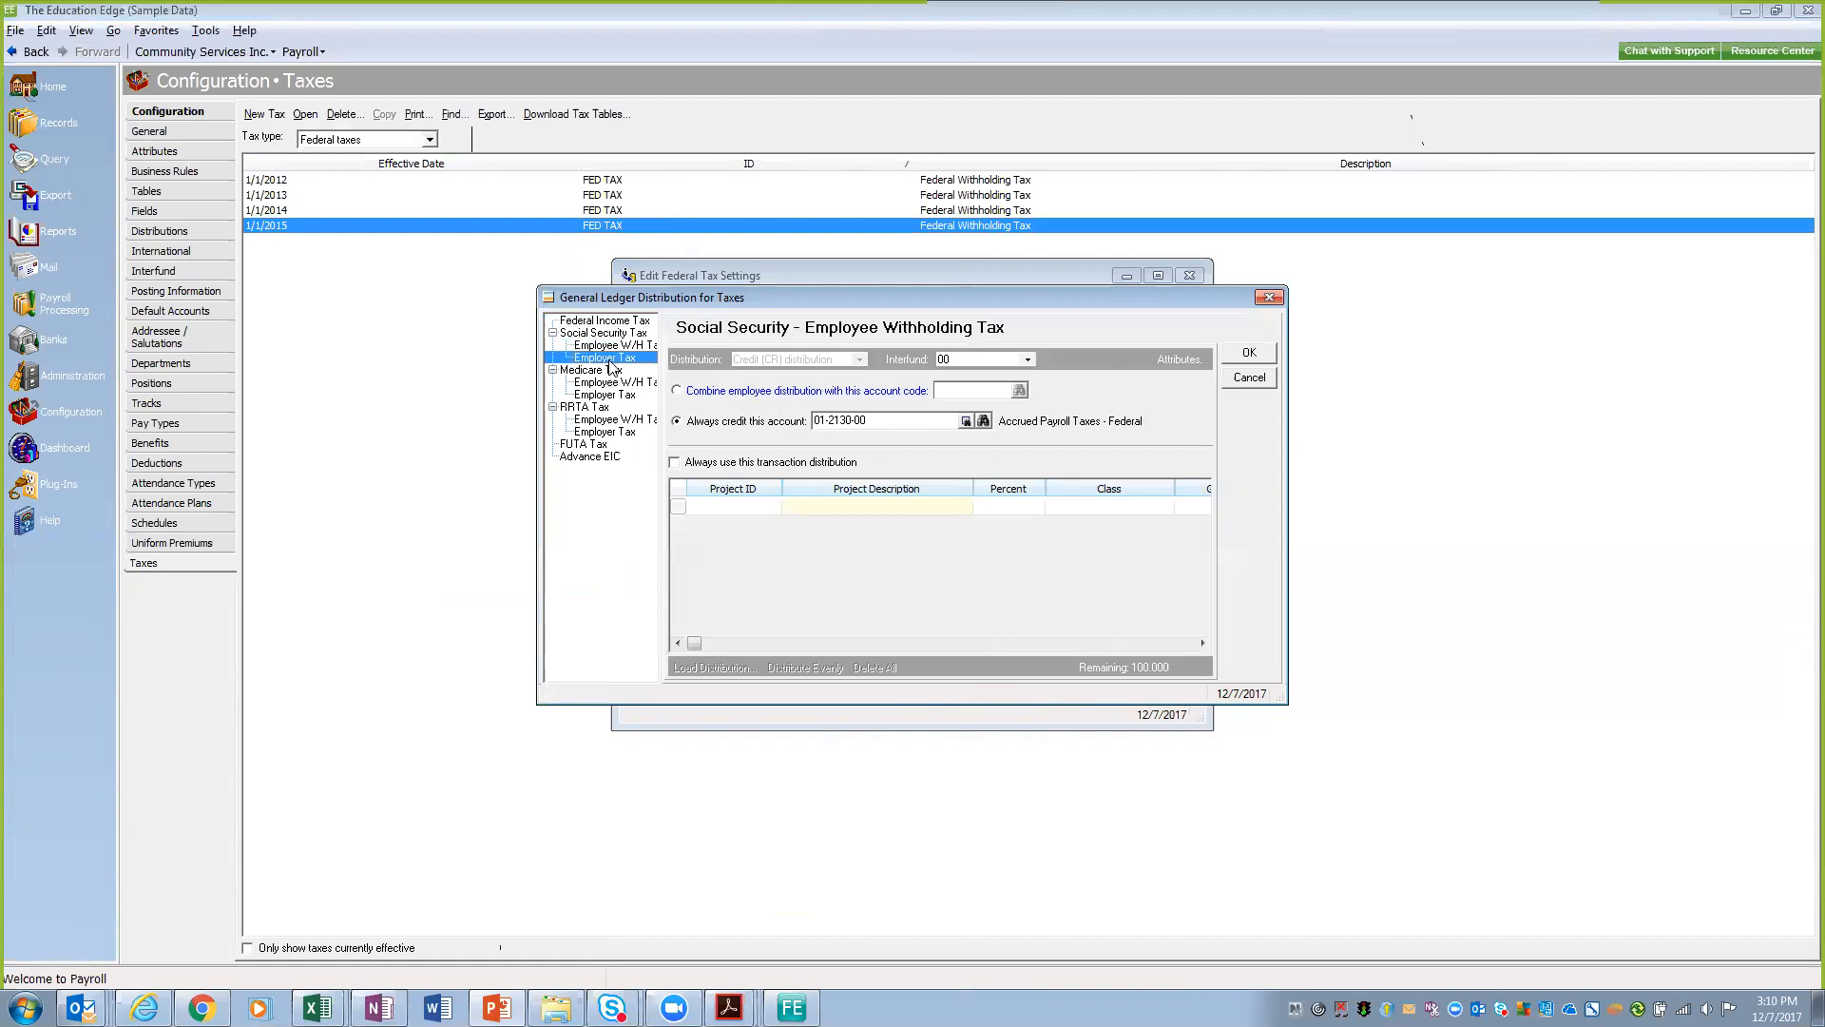
{"action": "left_click", "coordinate": [596, 371]}
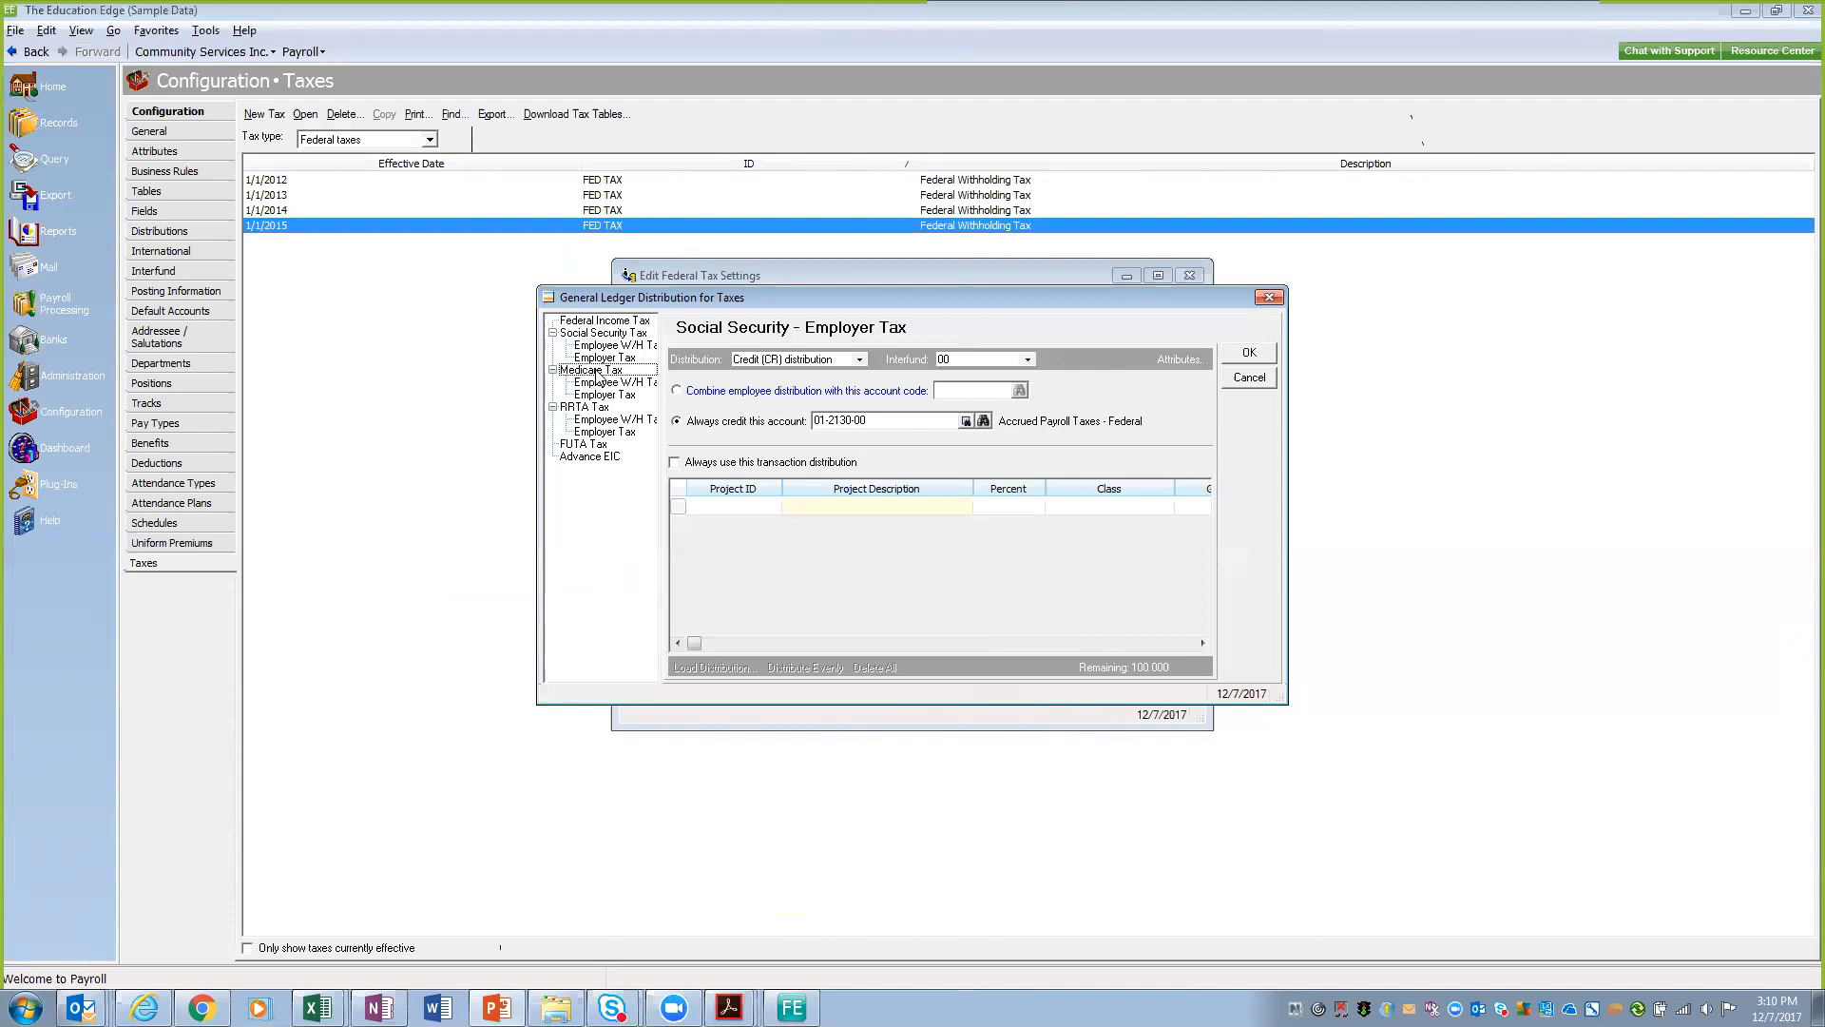
{"action": "left_click", "coordinate": [641, 384]}
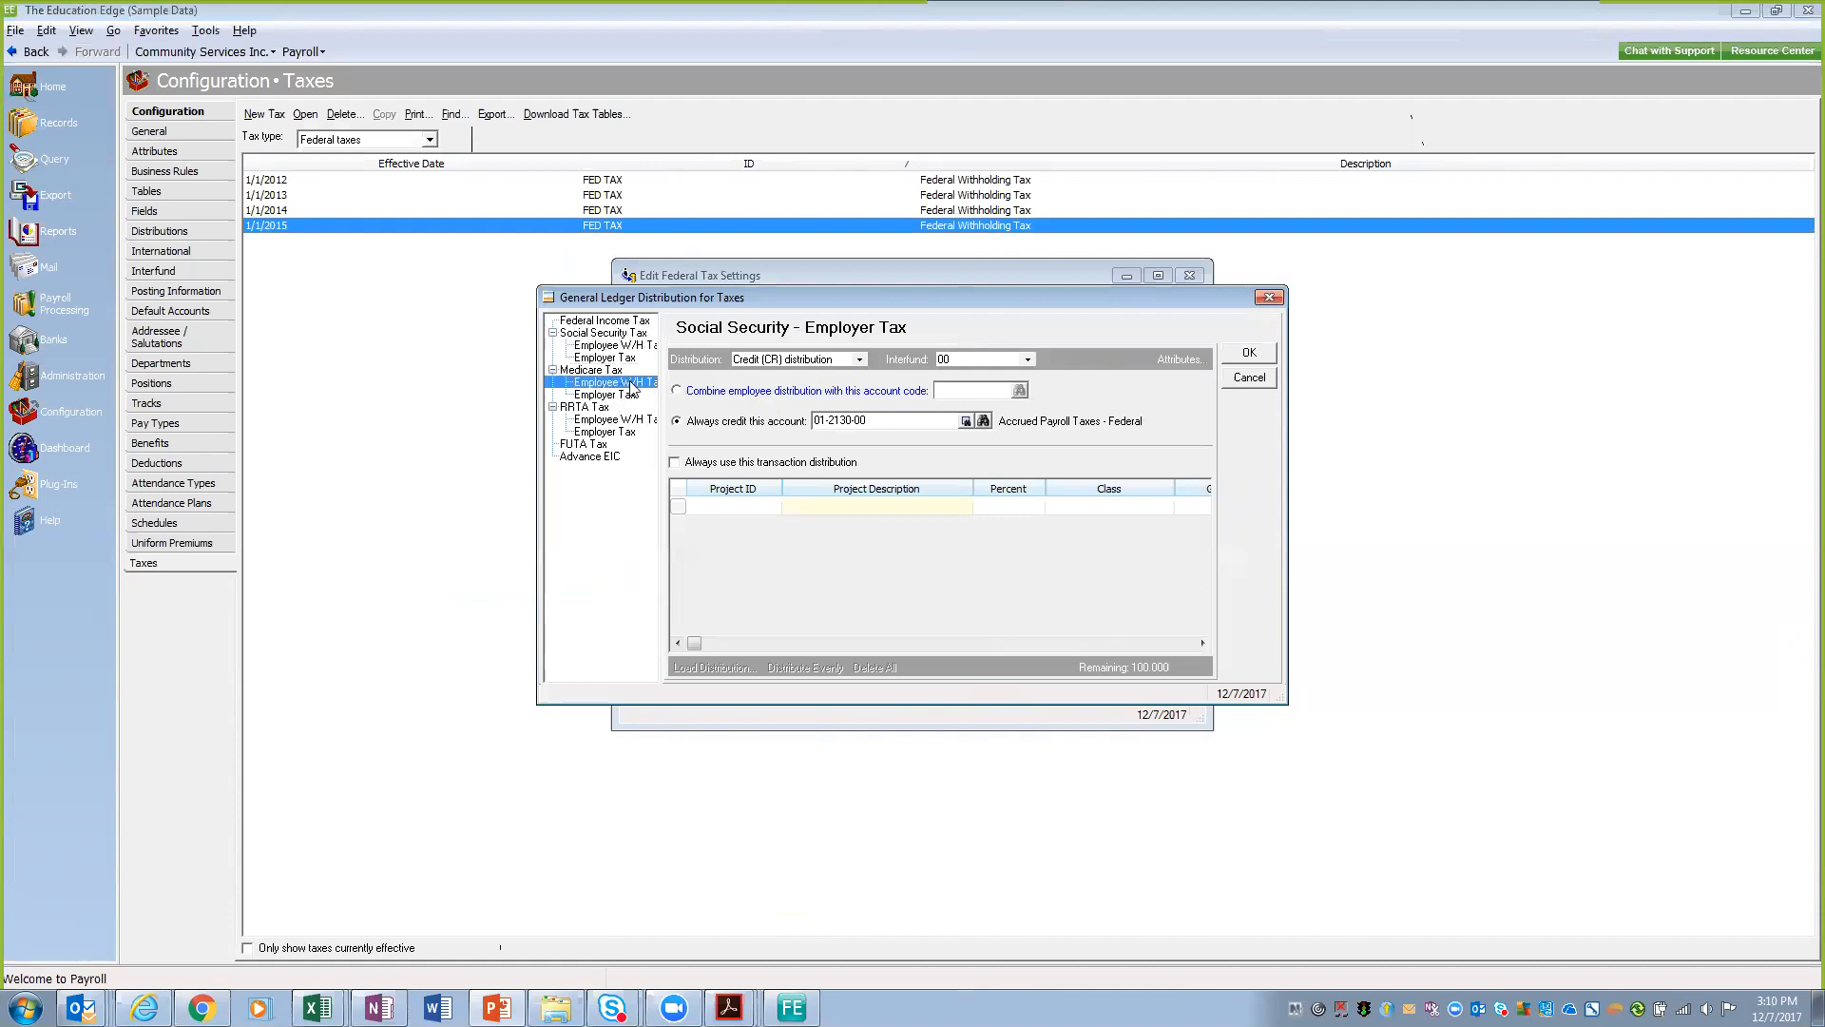
{"action": "left_click", "coordinate": [605, 394]}
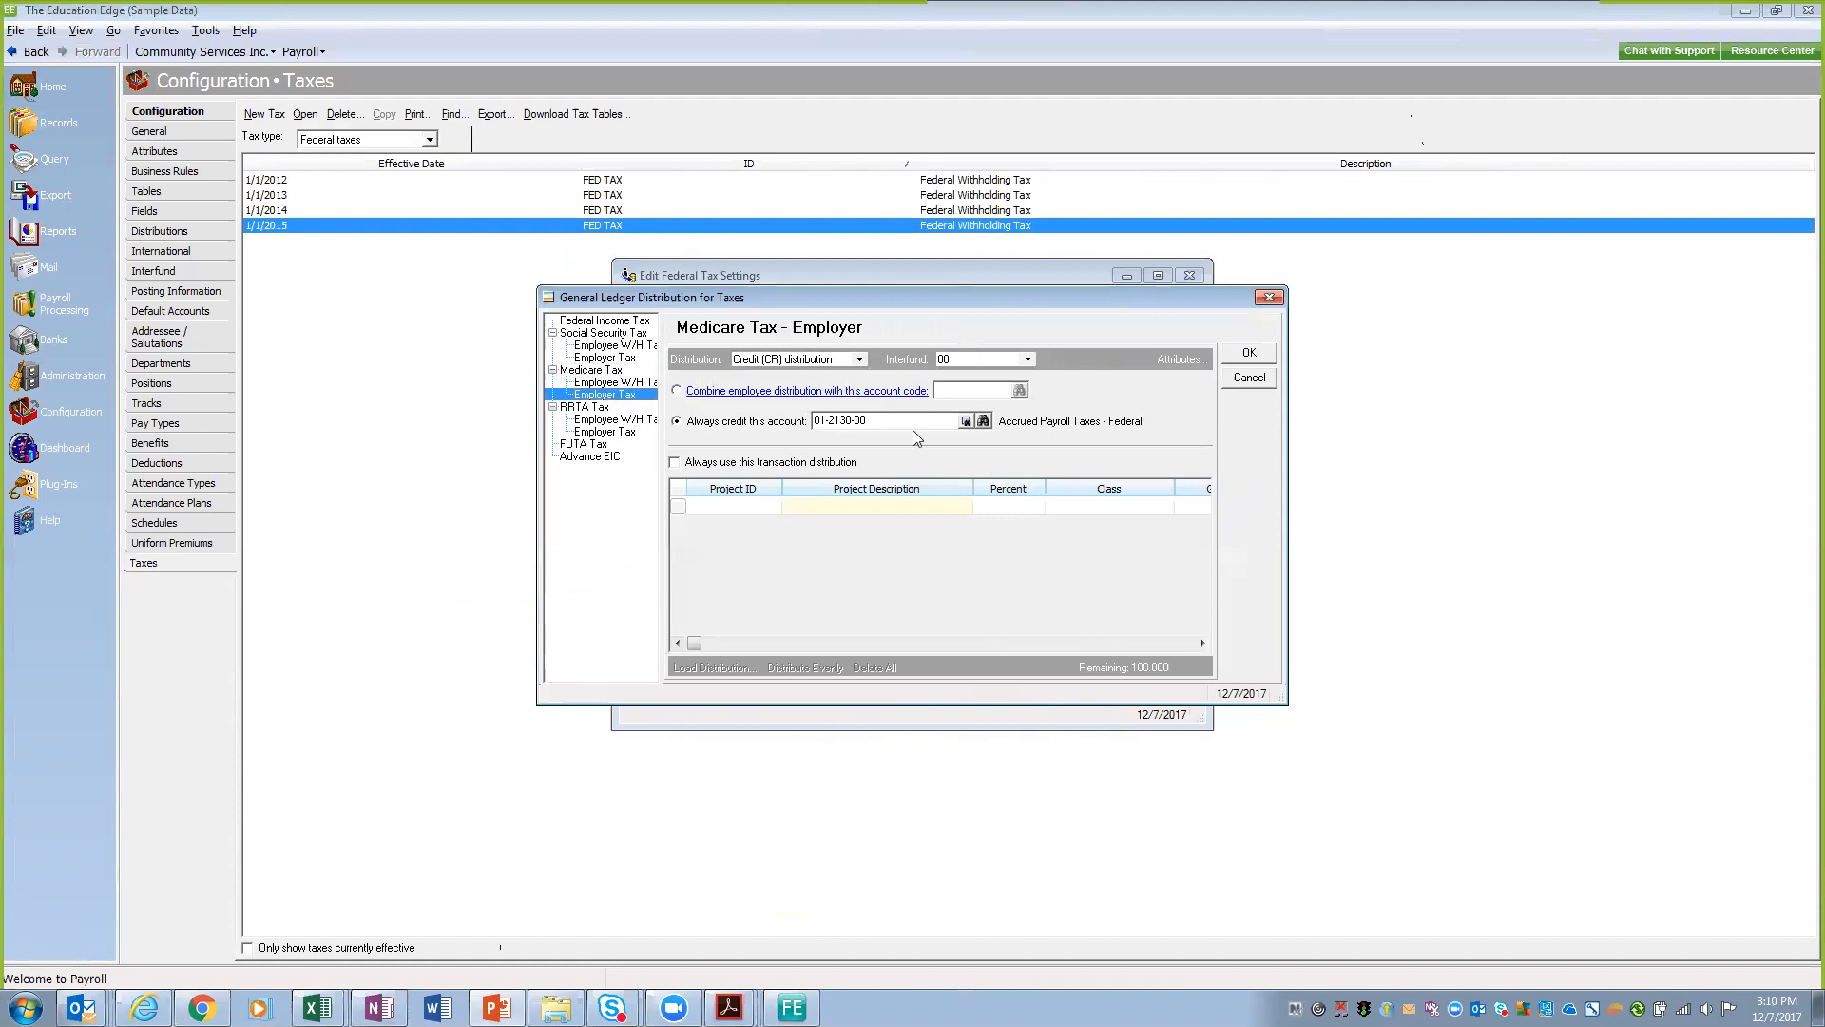
{"action": "left_click", "coordinate": [860, 361]}
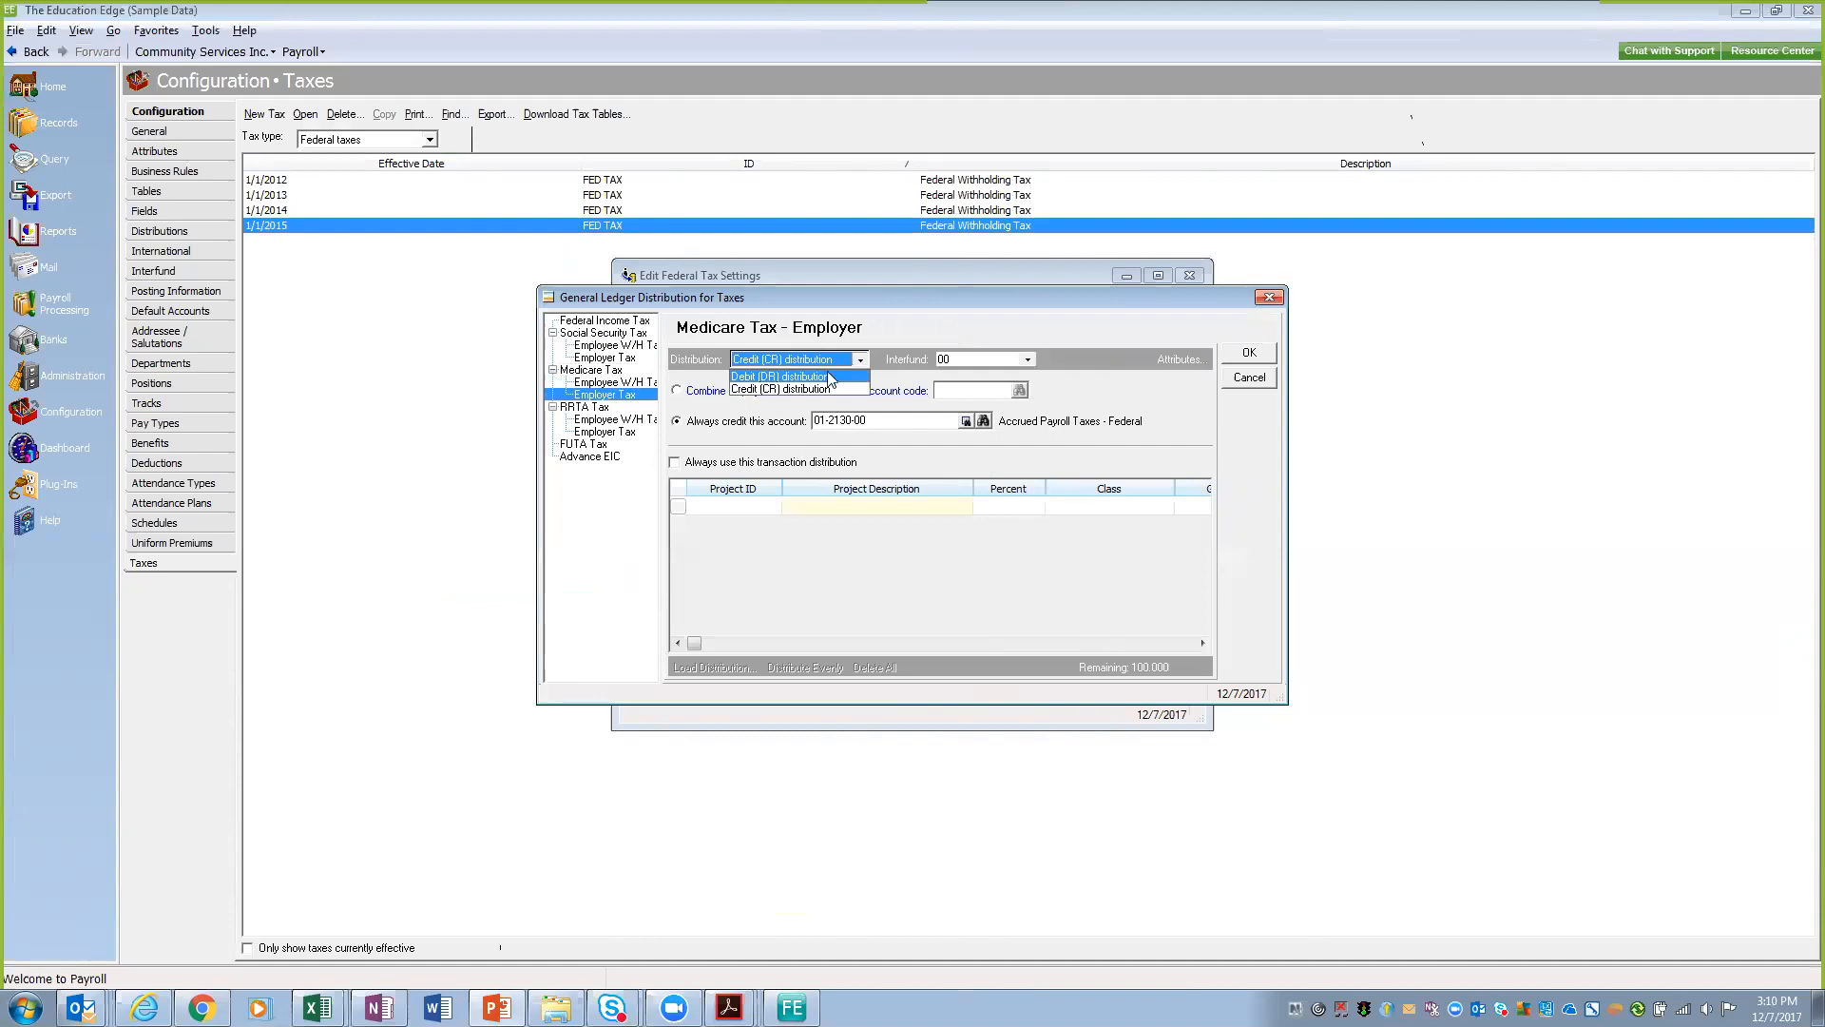
{"action": "left_click", "coordinate": [823, 377]}
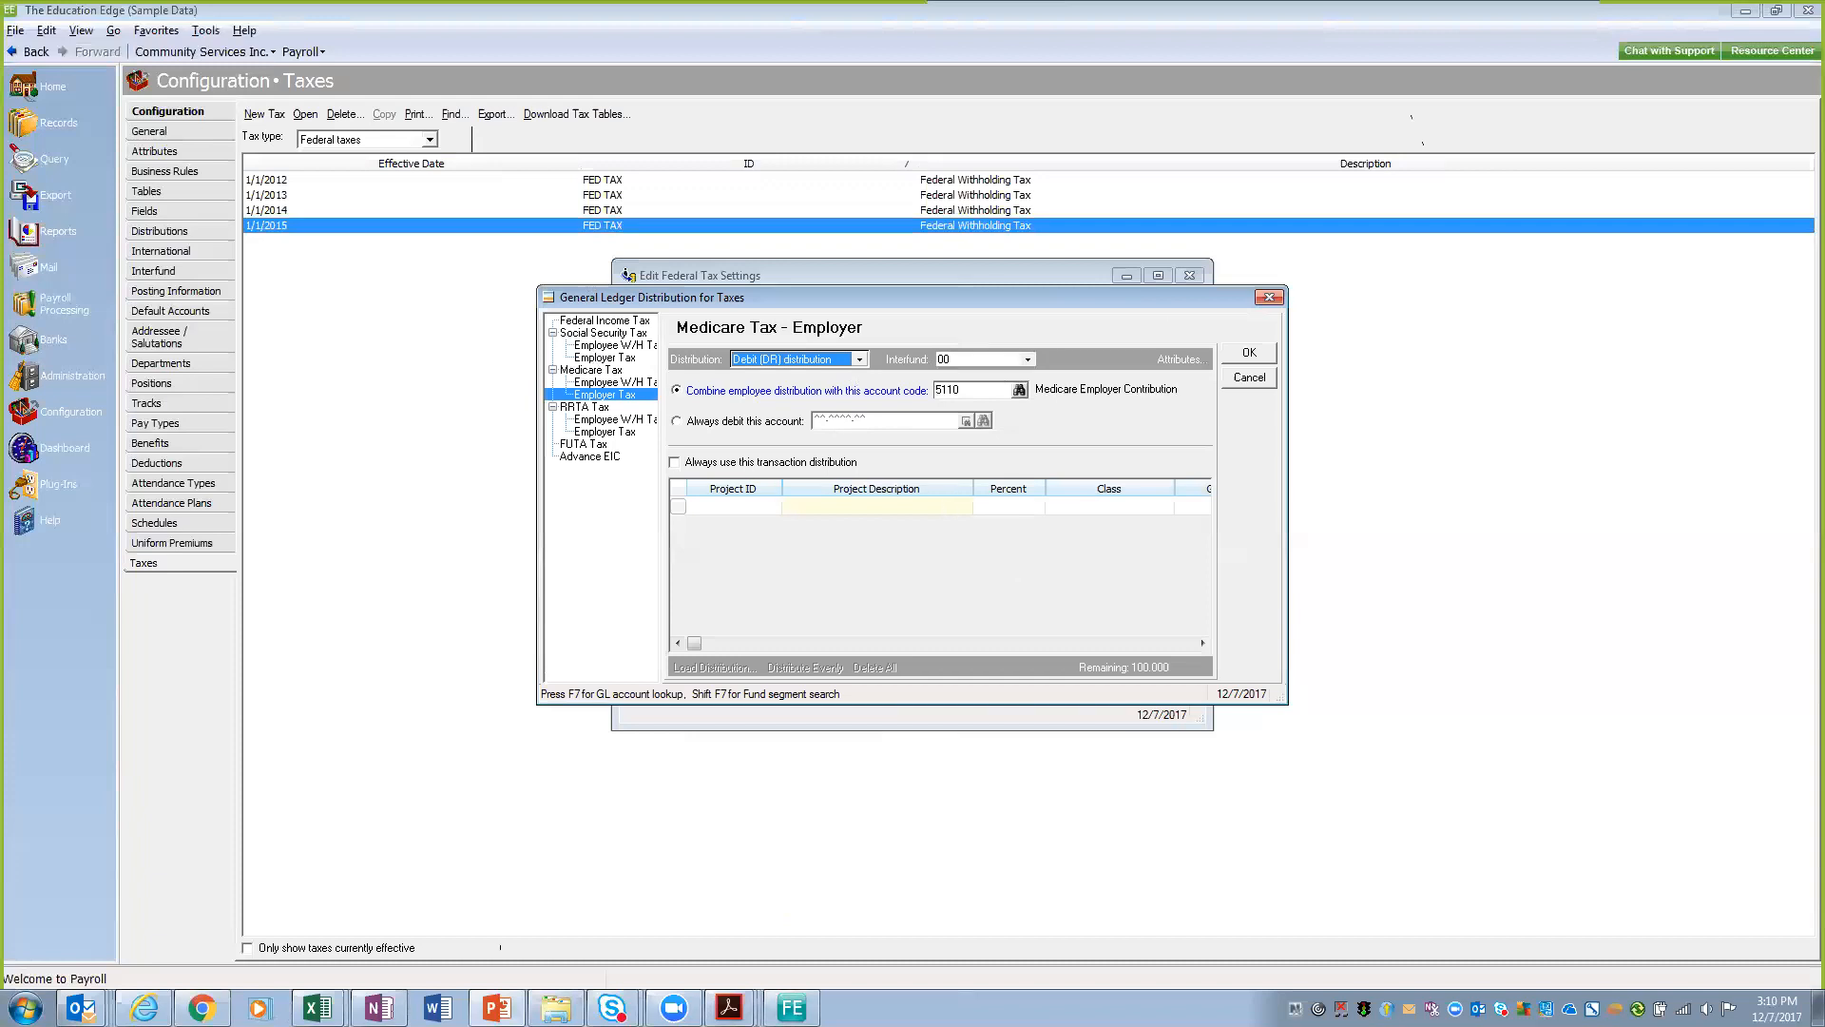
{"action": "key", "text": "Escape"}
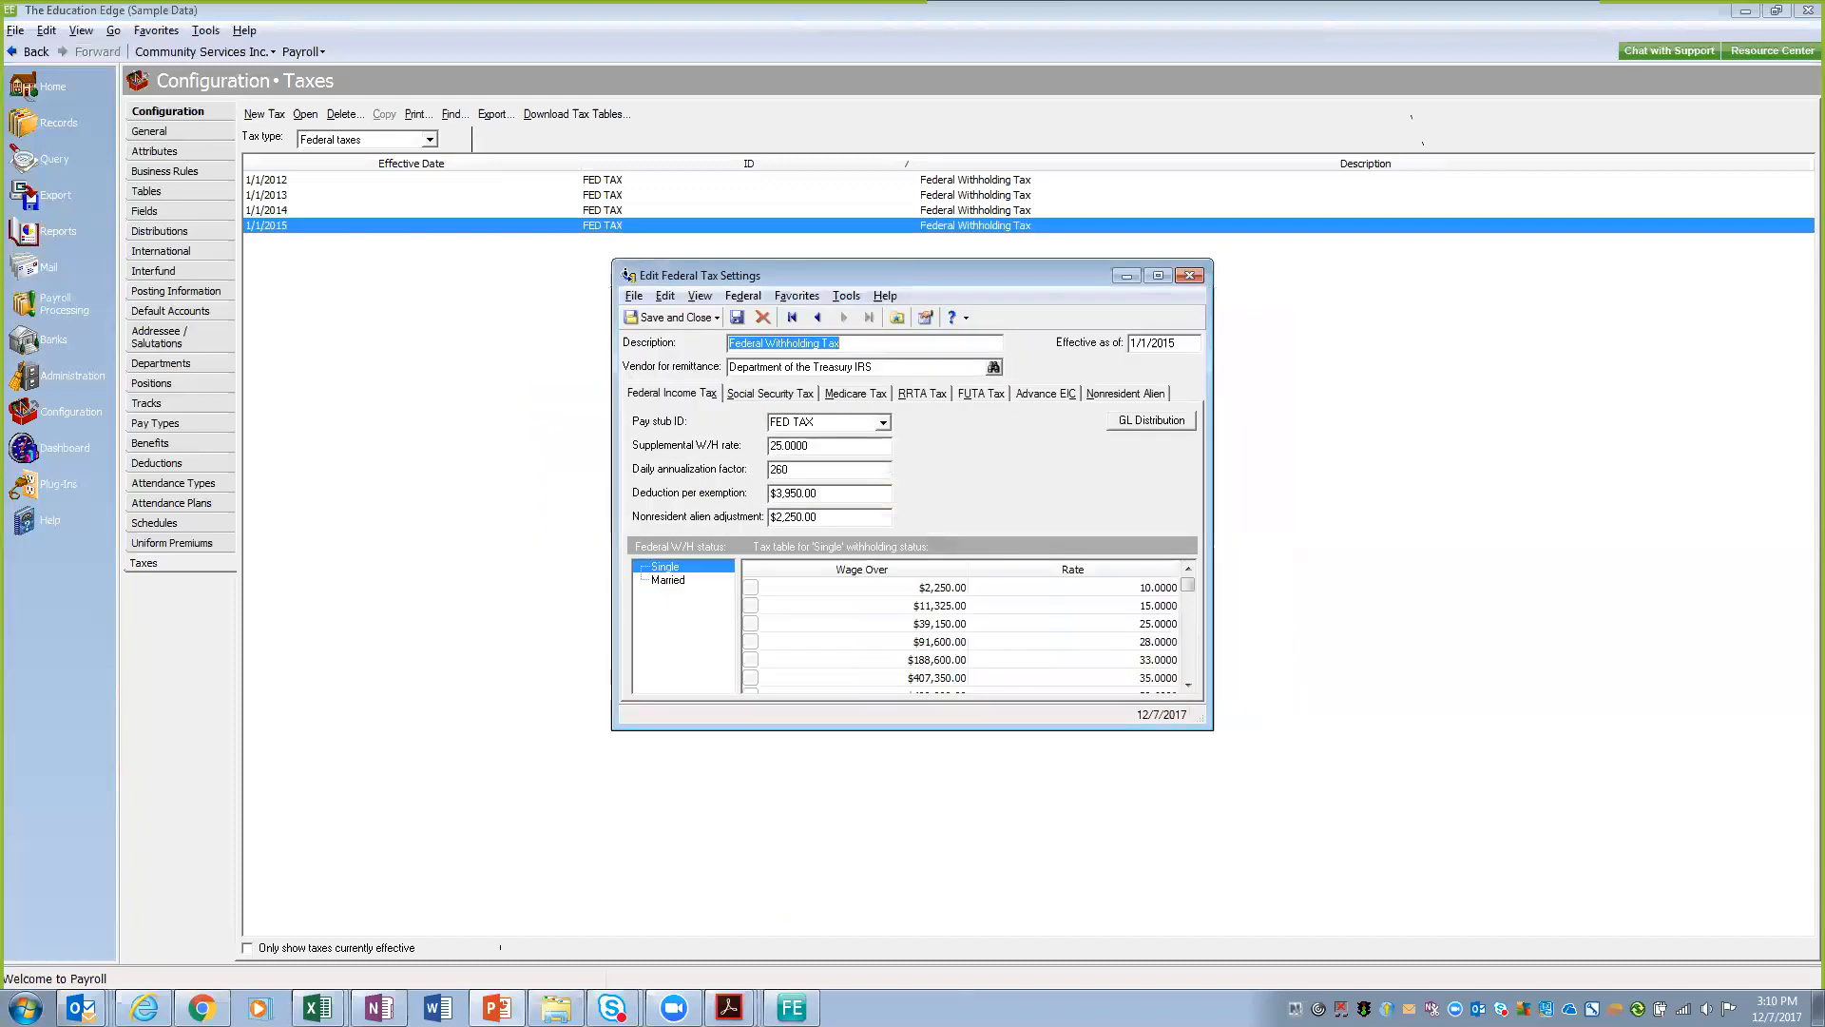
Step: Look through the Social Security, Medicare and RRTA tax settings of the 1/1/2015 record and return to Federal Income Tax
{"action": "left_click", "coordinate": [768, 398]}
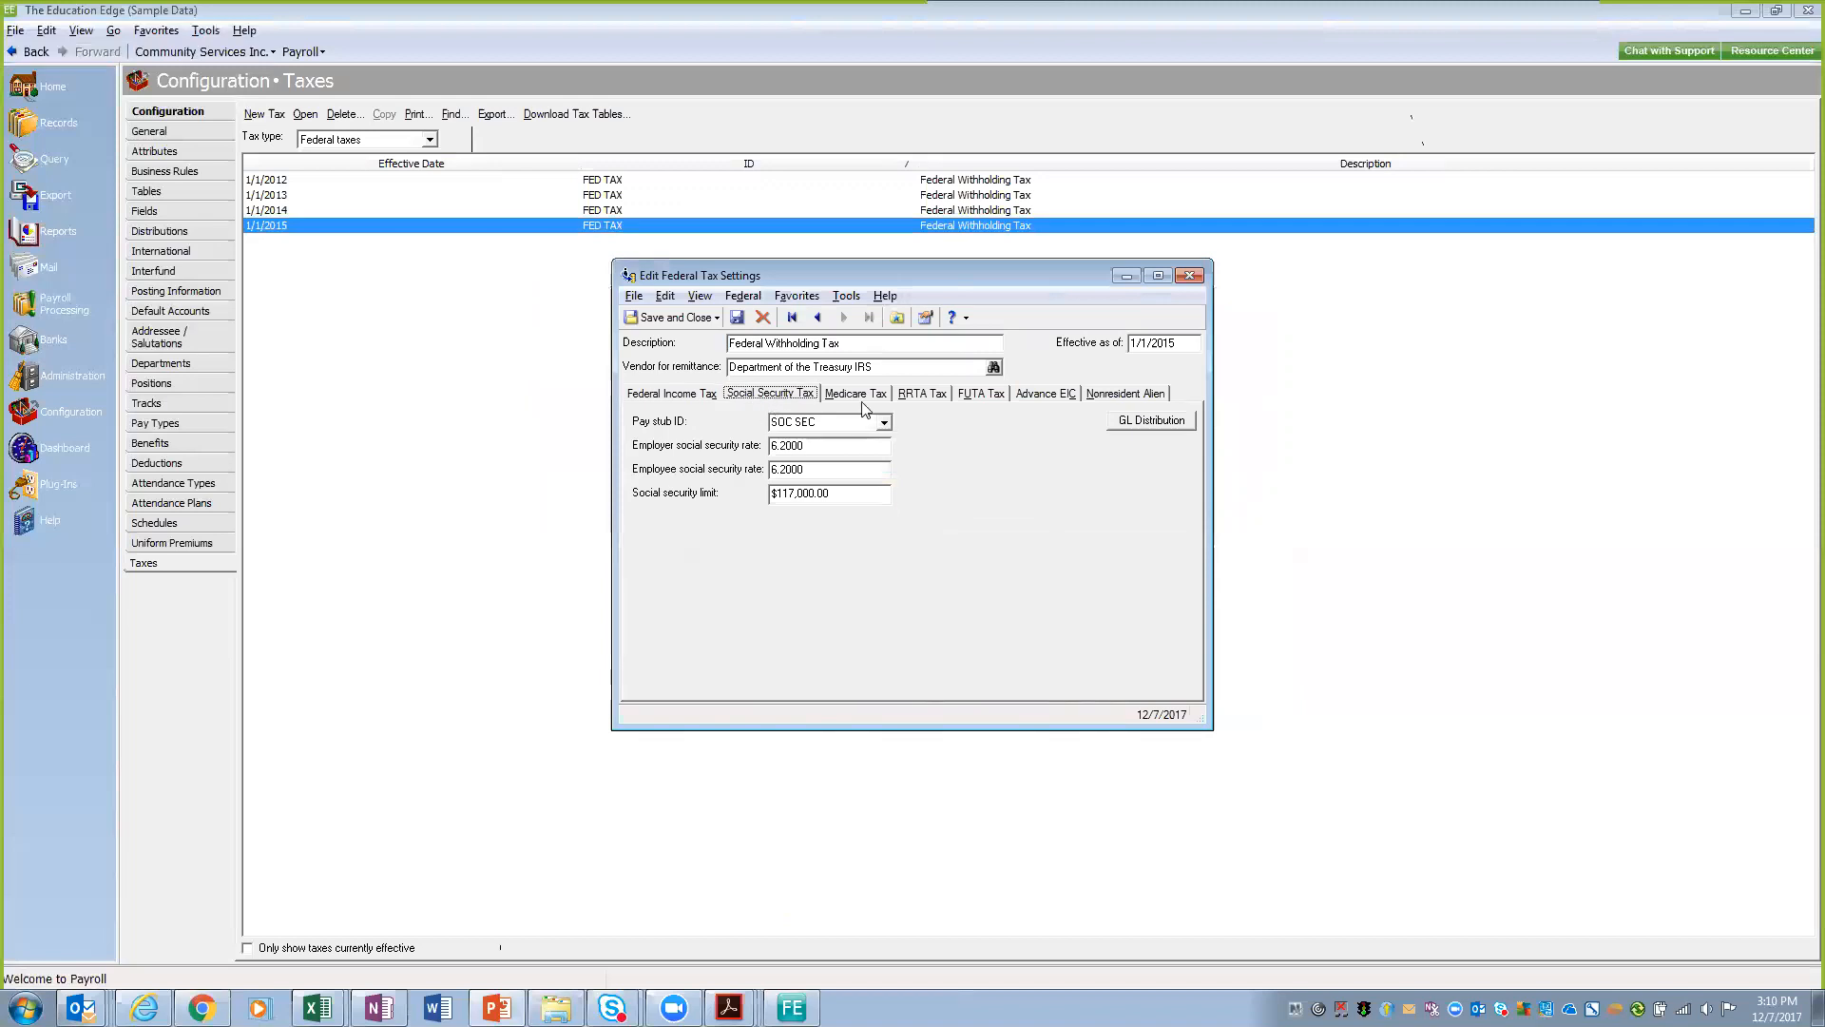
{"action": "left_click", "coordinate": [863, 396]}
{"action": "left_click", "coordinate": [929, 393]}
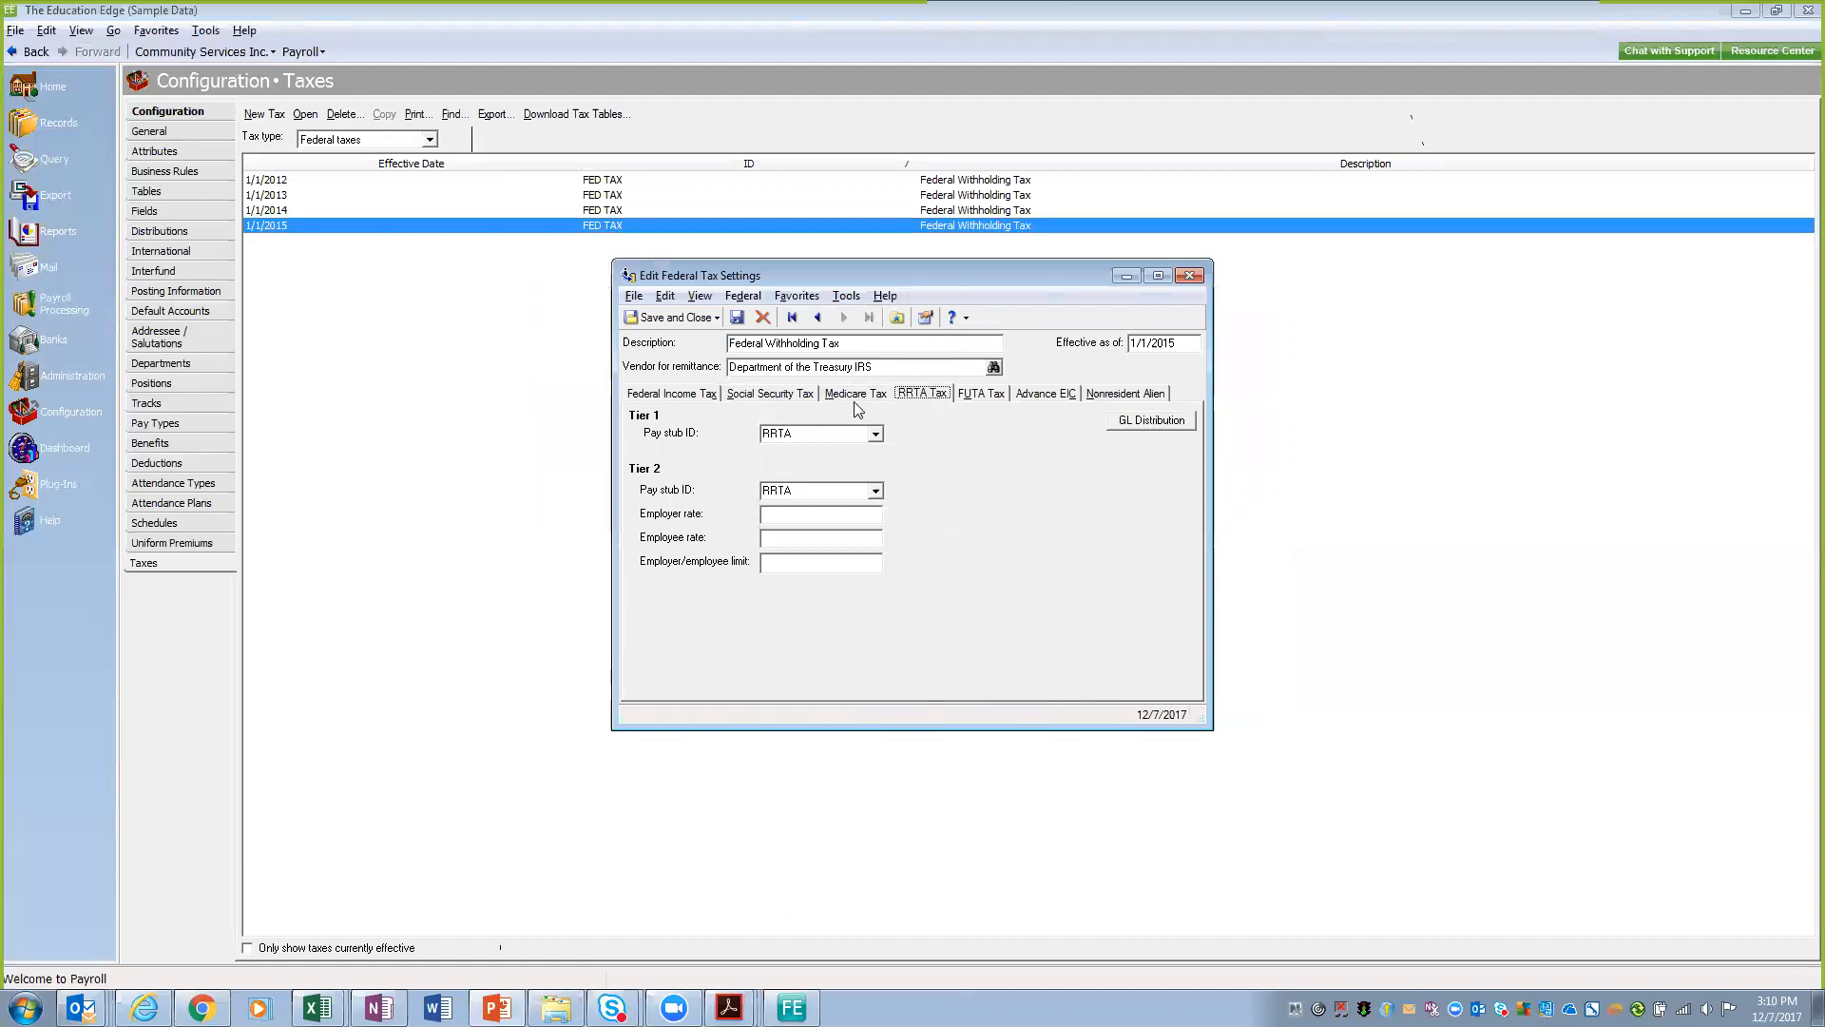
{"action": "left_click", "coordinate": [685, 394]}
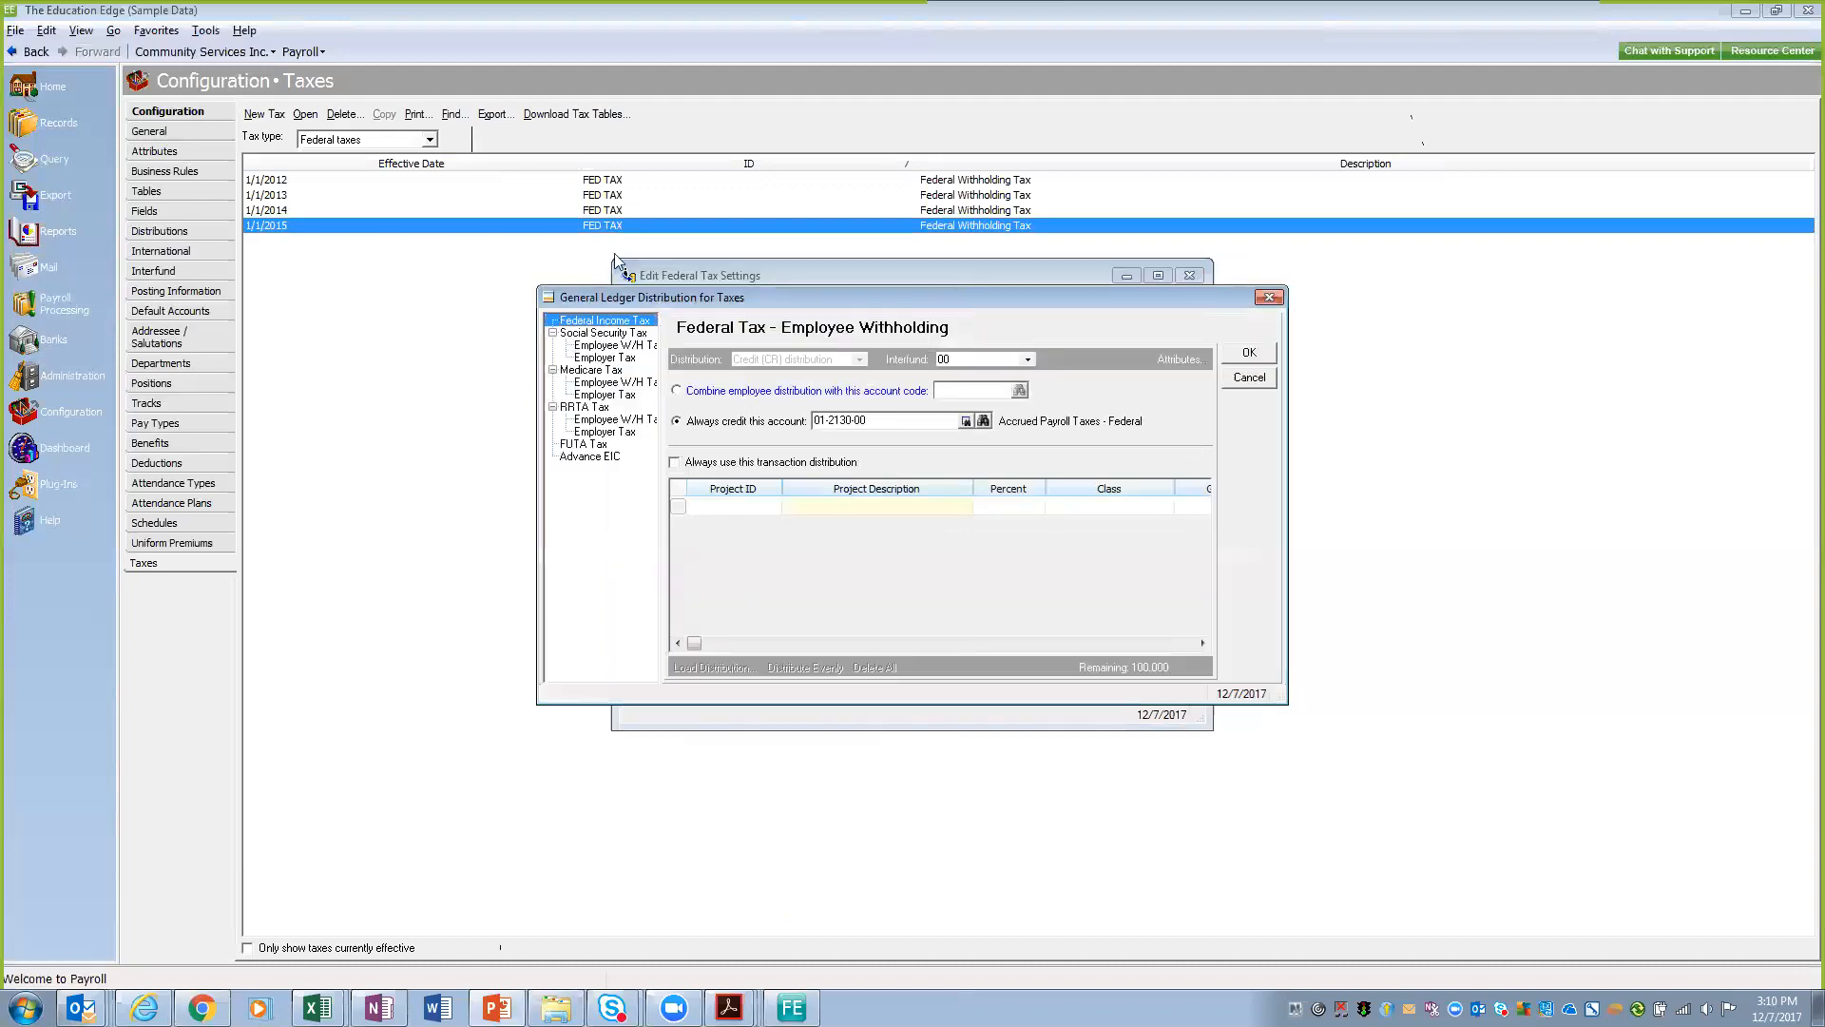
Step: Recheck the Social Security employee and employer GL distributions, close them, and view the Social Security tax settings
{"action": "left_click", "coordinate": [613, 344]}
{"action": "left_click", "coordinate": [606, 359]}
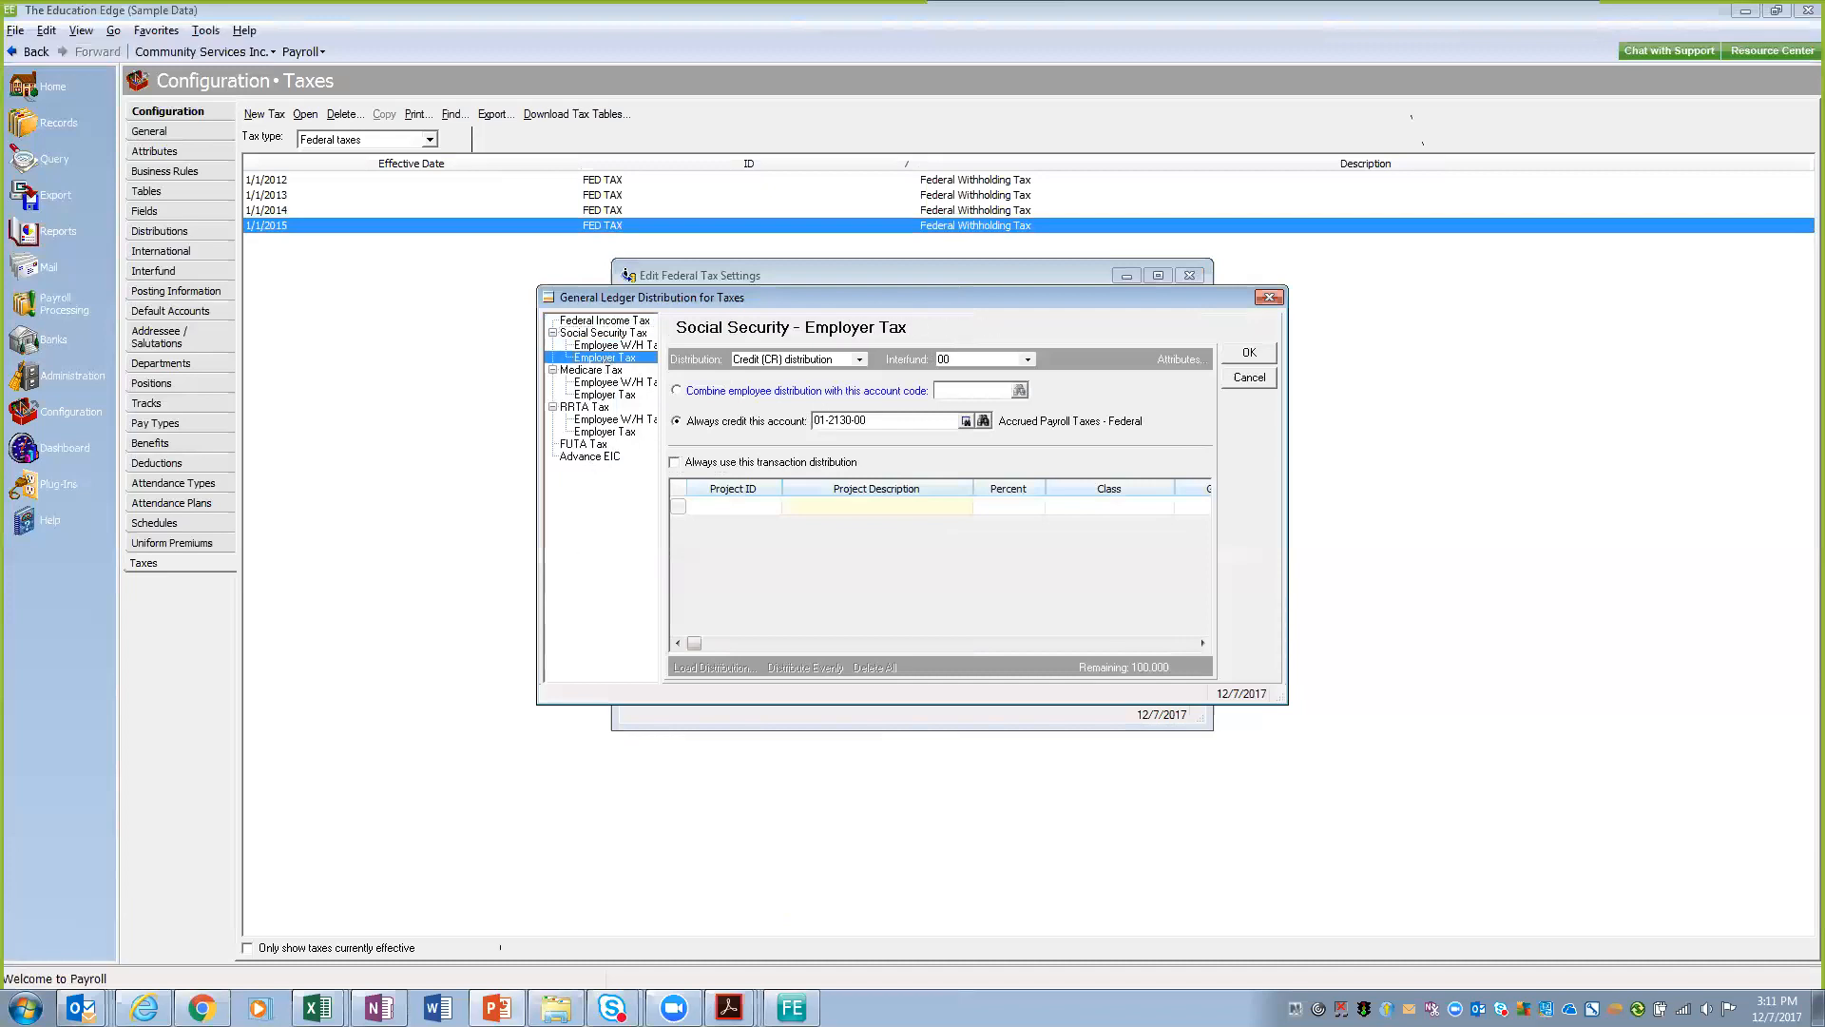
{"action": "left_click", "coordinate": [1269, 297]}
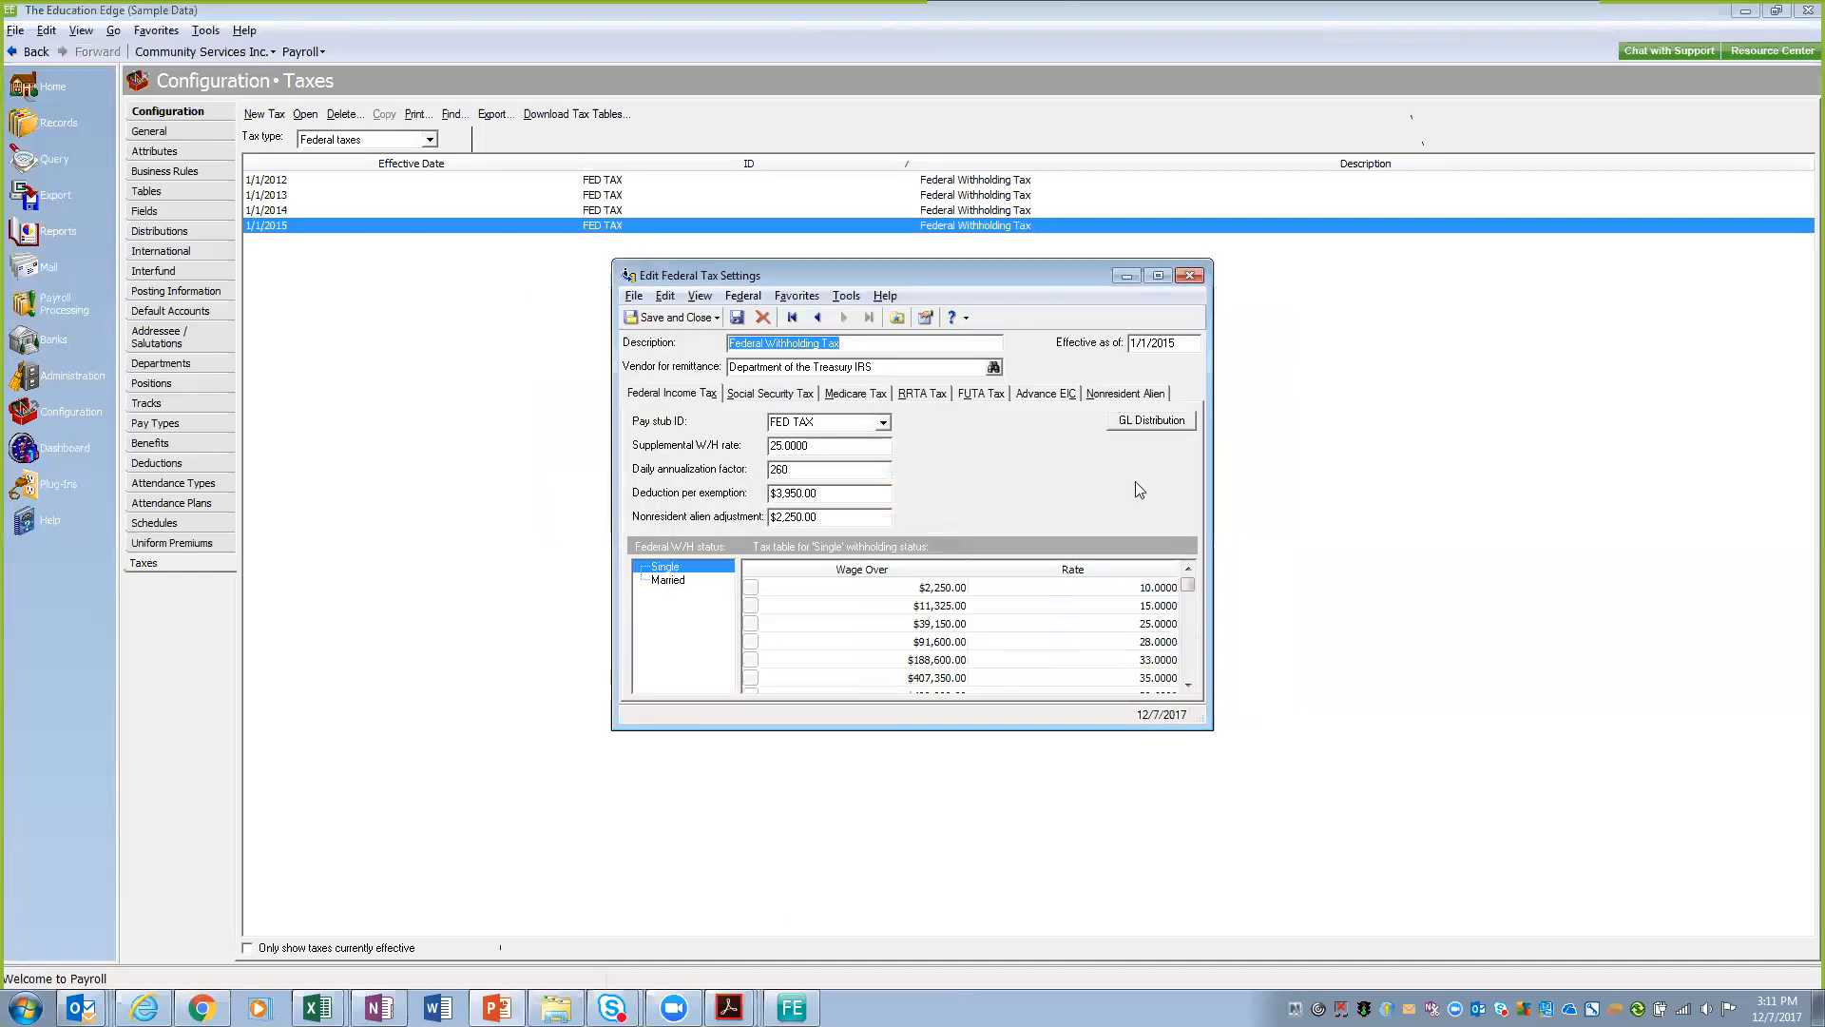
{"action": "left_click", "coordinate": [771, 393]}
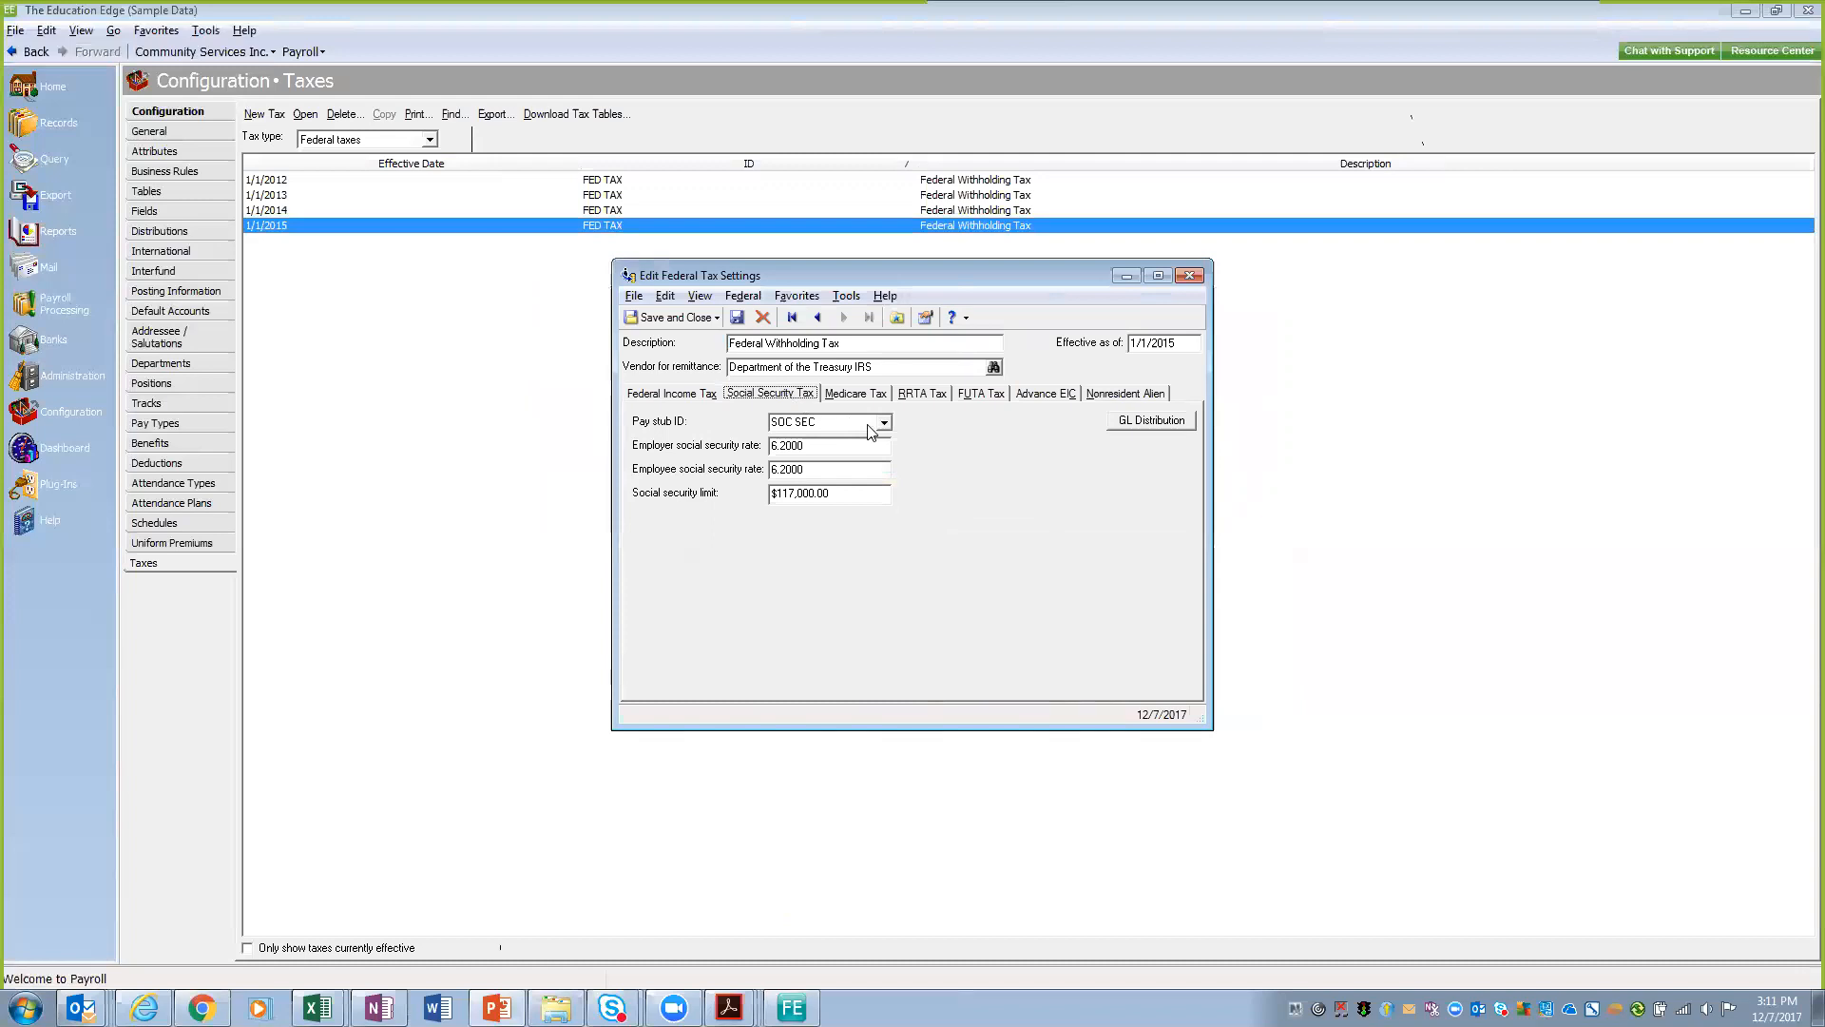
Step: Close the 1/1/2015 record and start a new federal tax with description Federal Witholding Tax and income tax pay stub ID FED TAX
{"action": "left_click", "coordinate": [1190, 274]}
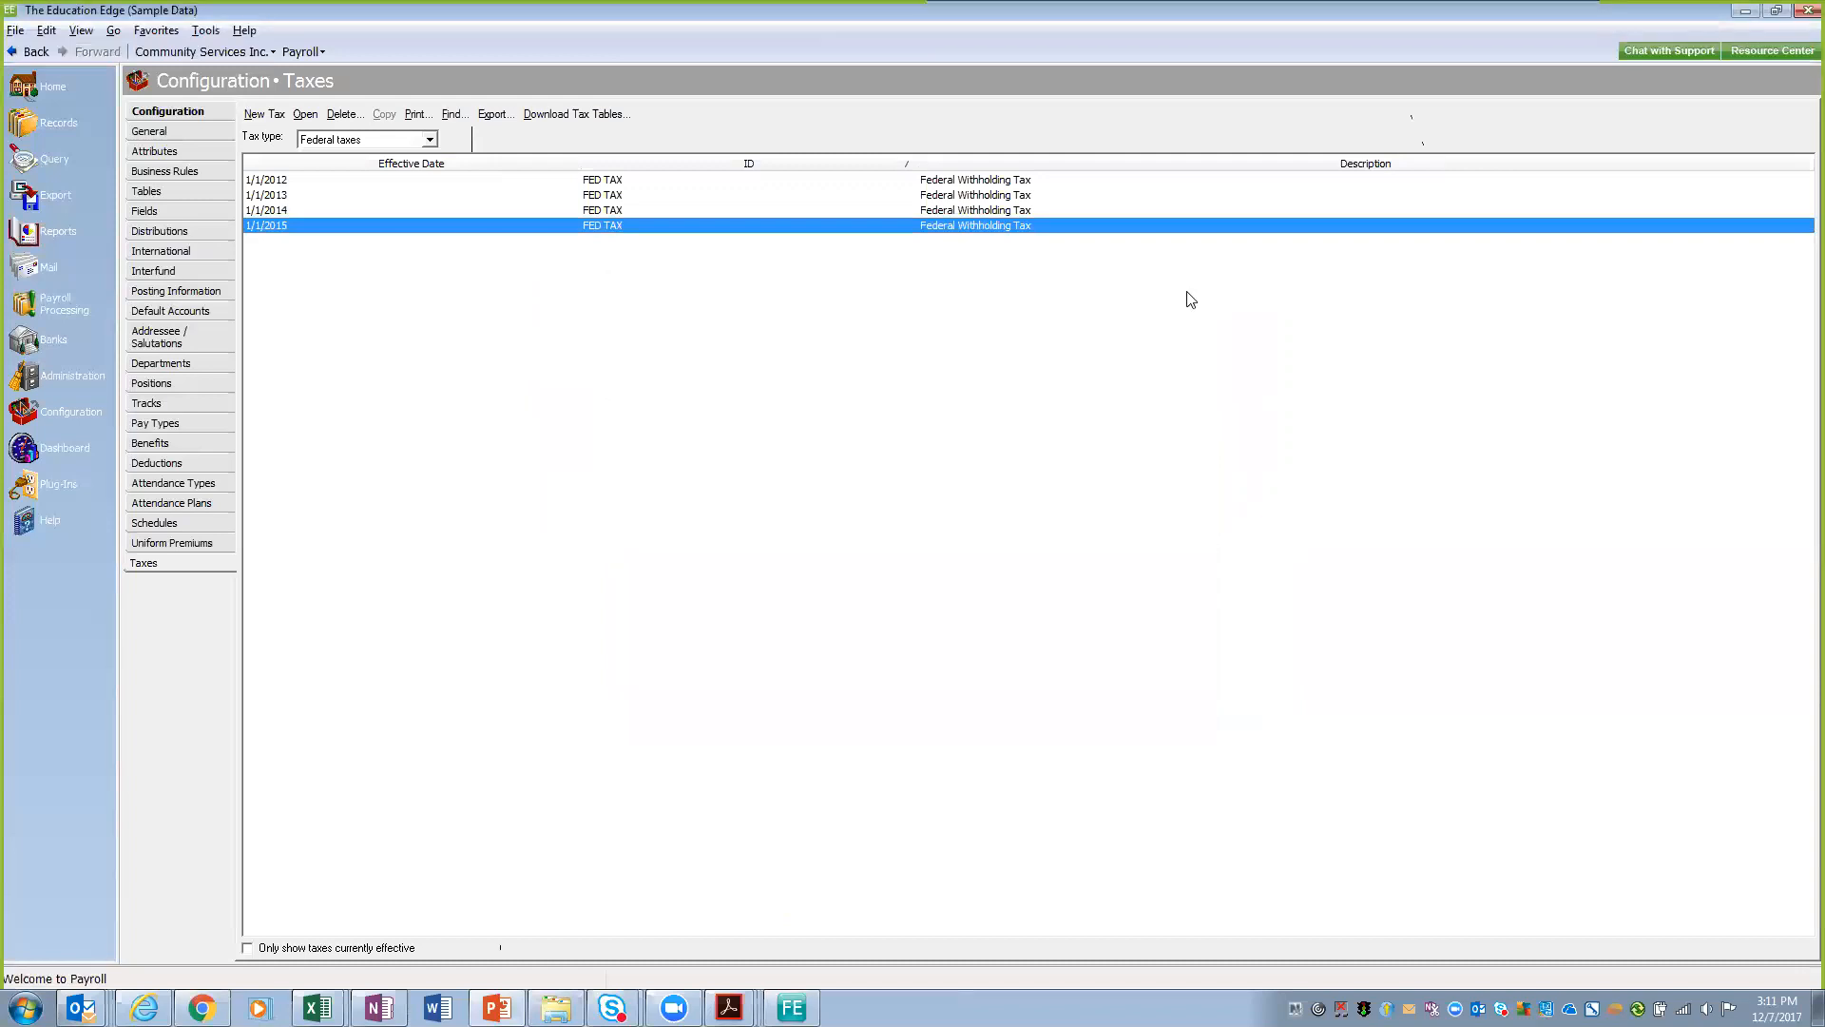
{"action": "left_click", "coordinate": [263, 115]}
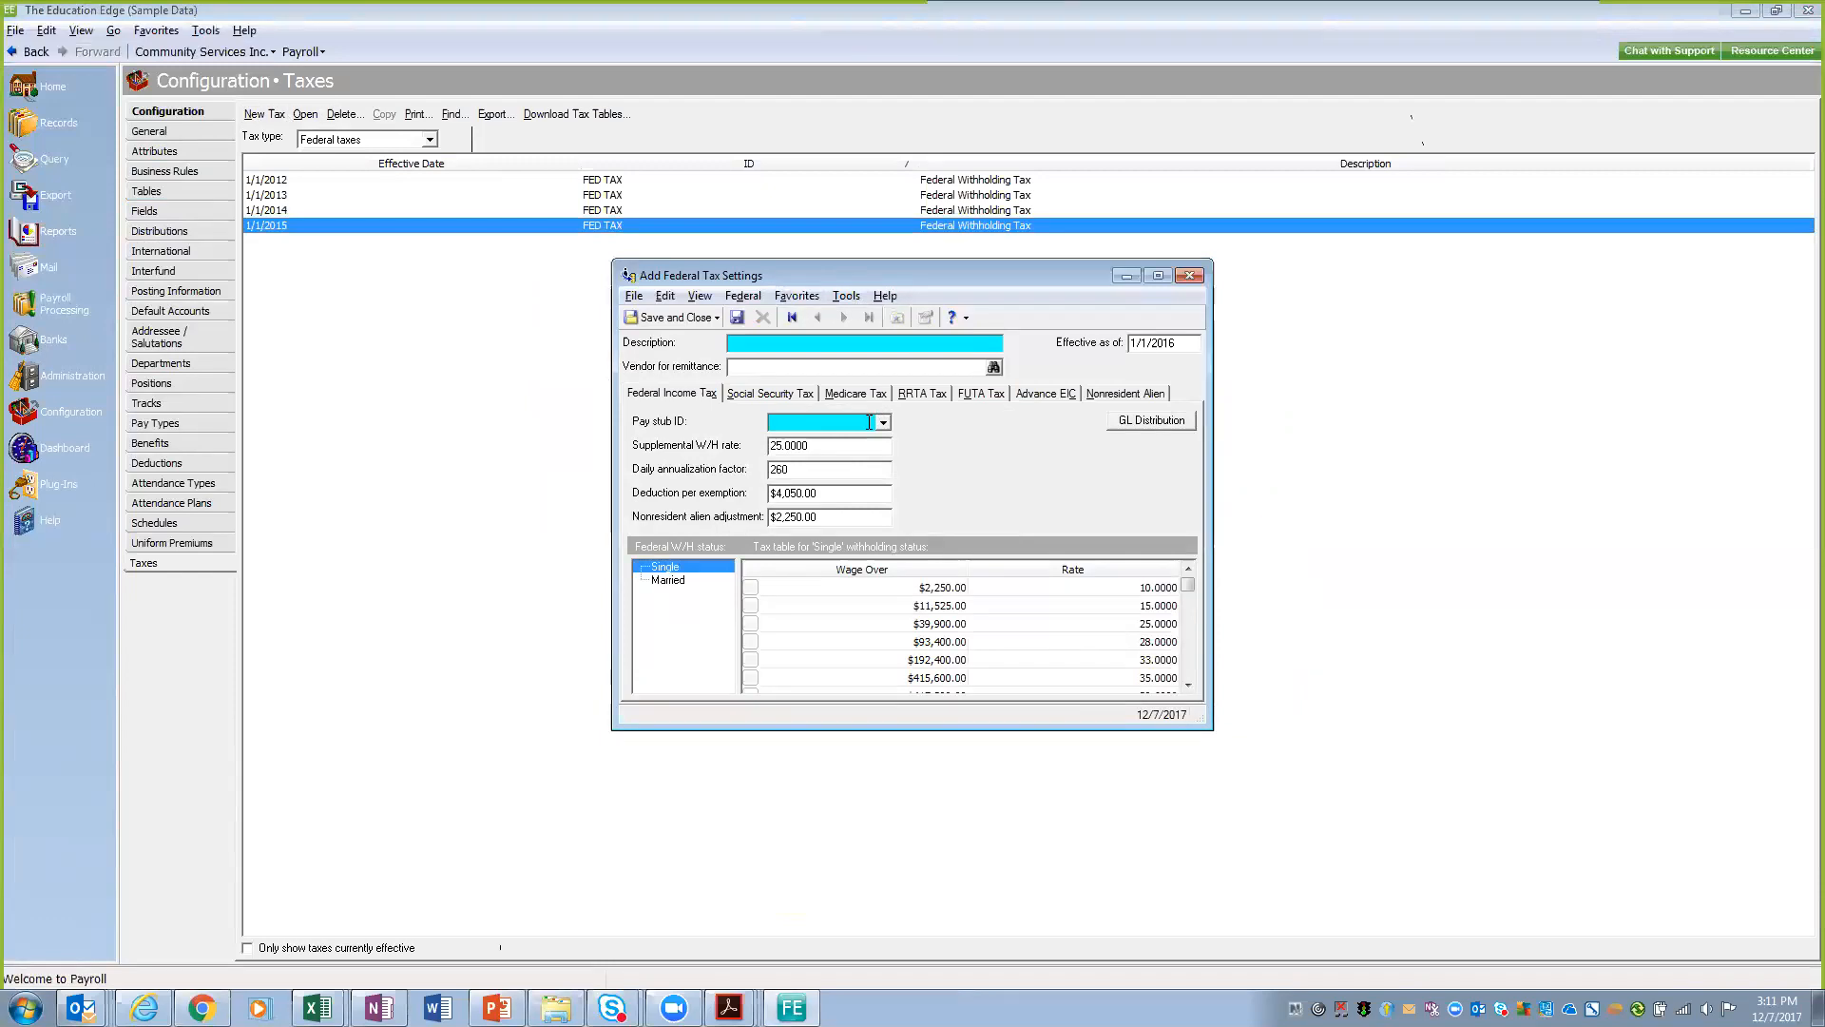
{"action": "type", "text": "Federal Witho"}
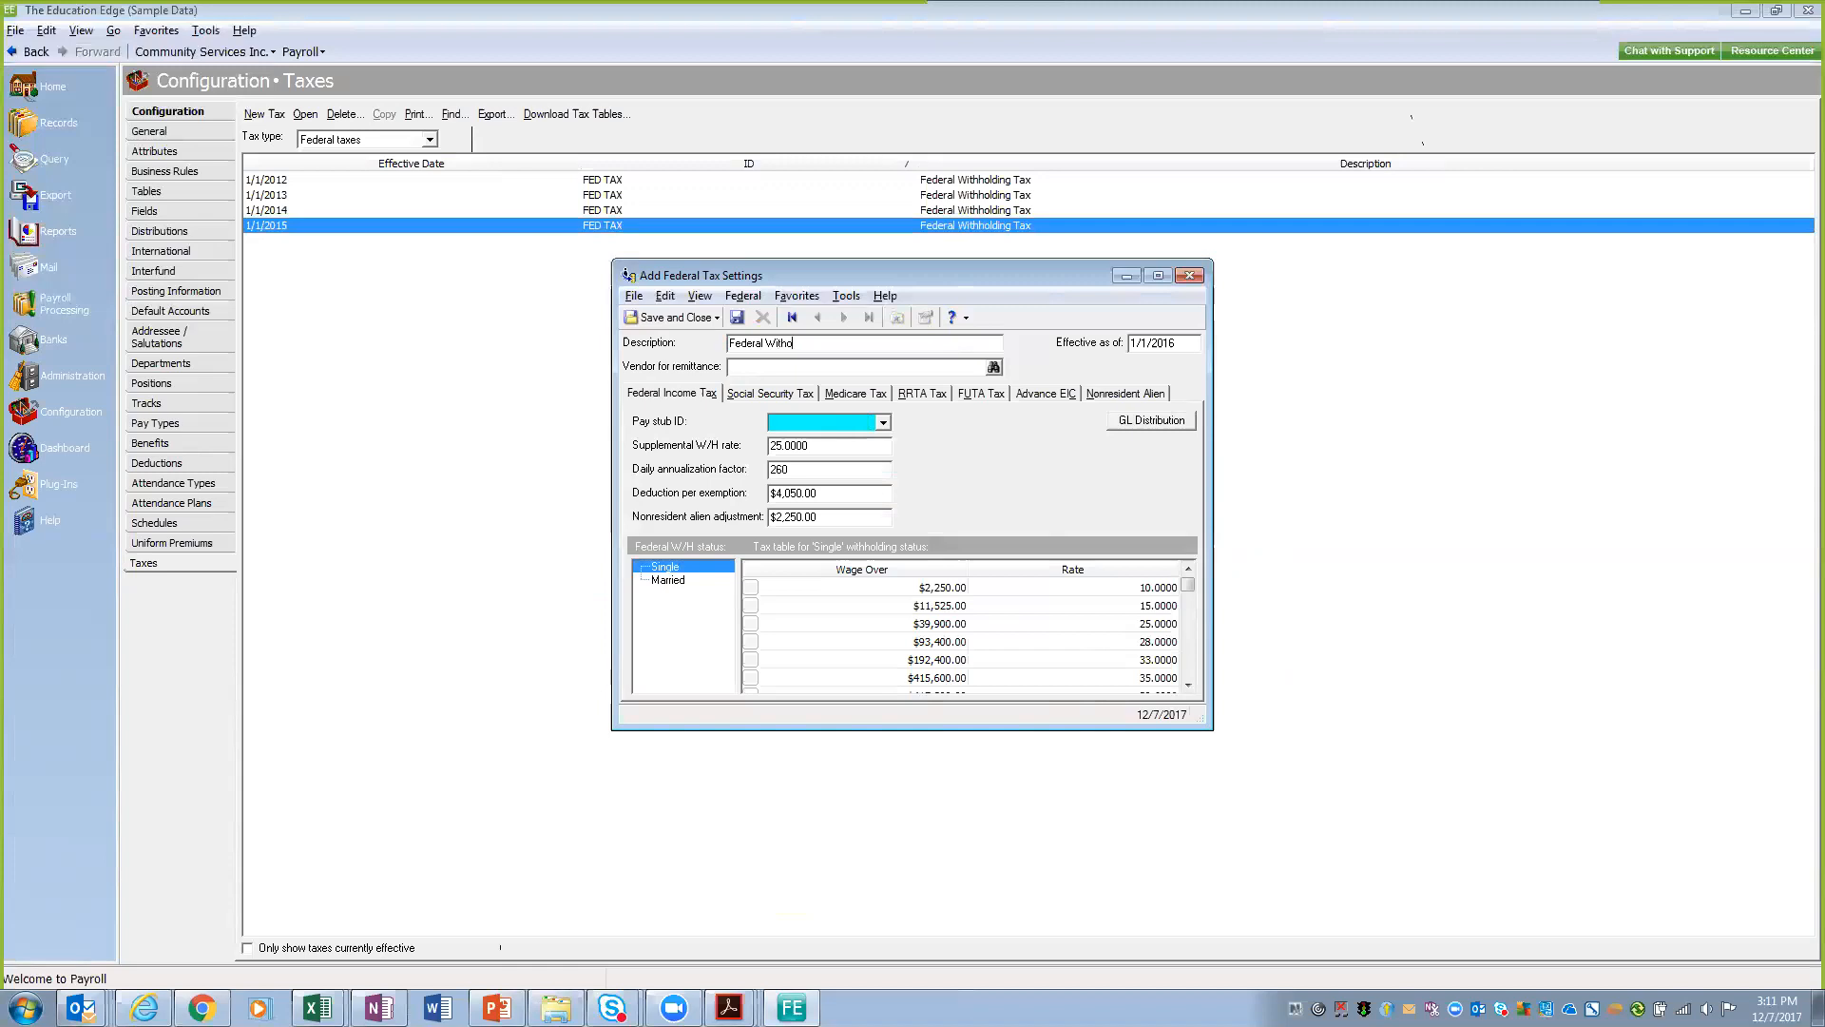
{"action": "type", "text": "F"}
{"action": "left_click", "coordinate": [882, 423]}
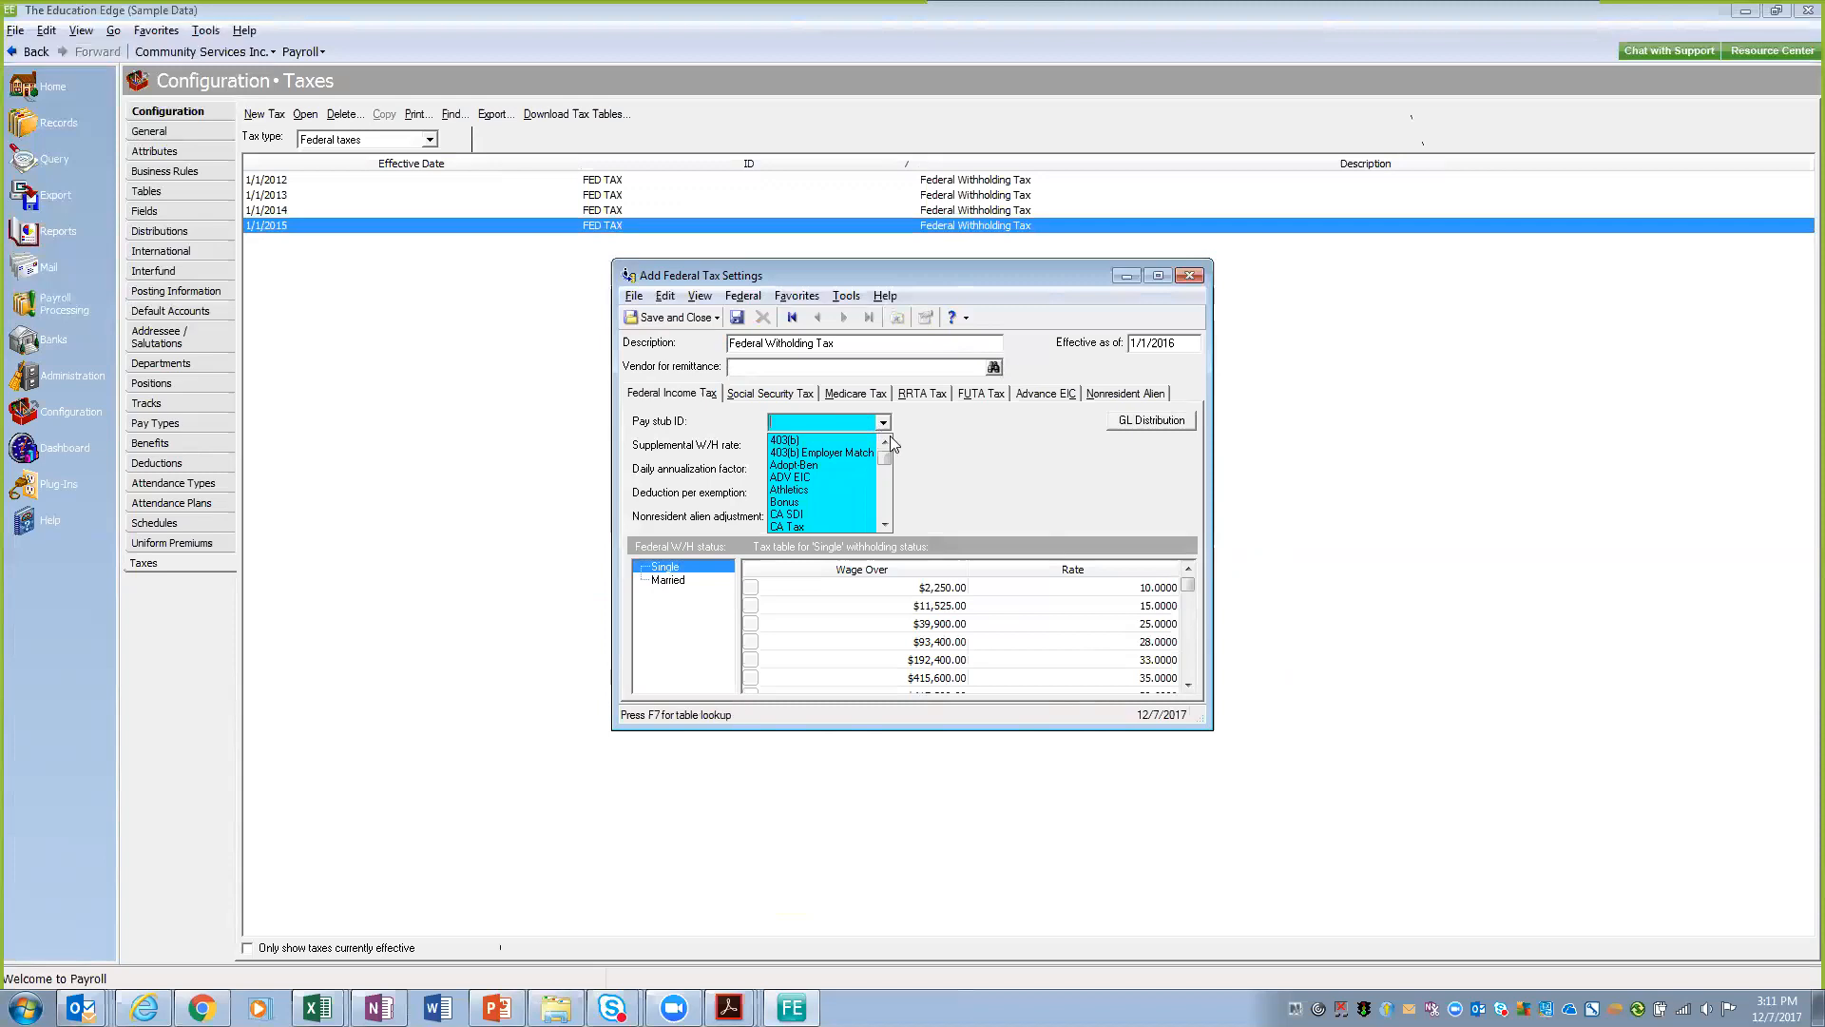
{"action": "scroll", "coordinate": [886, 528], "scroll_direction": "down", "scroll_amount": 3}
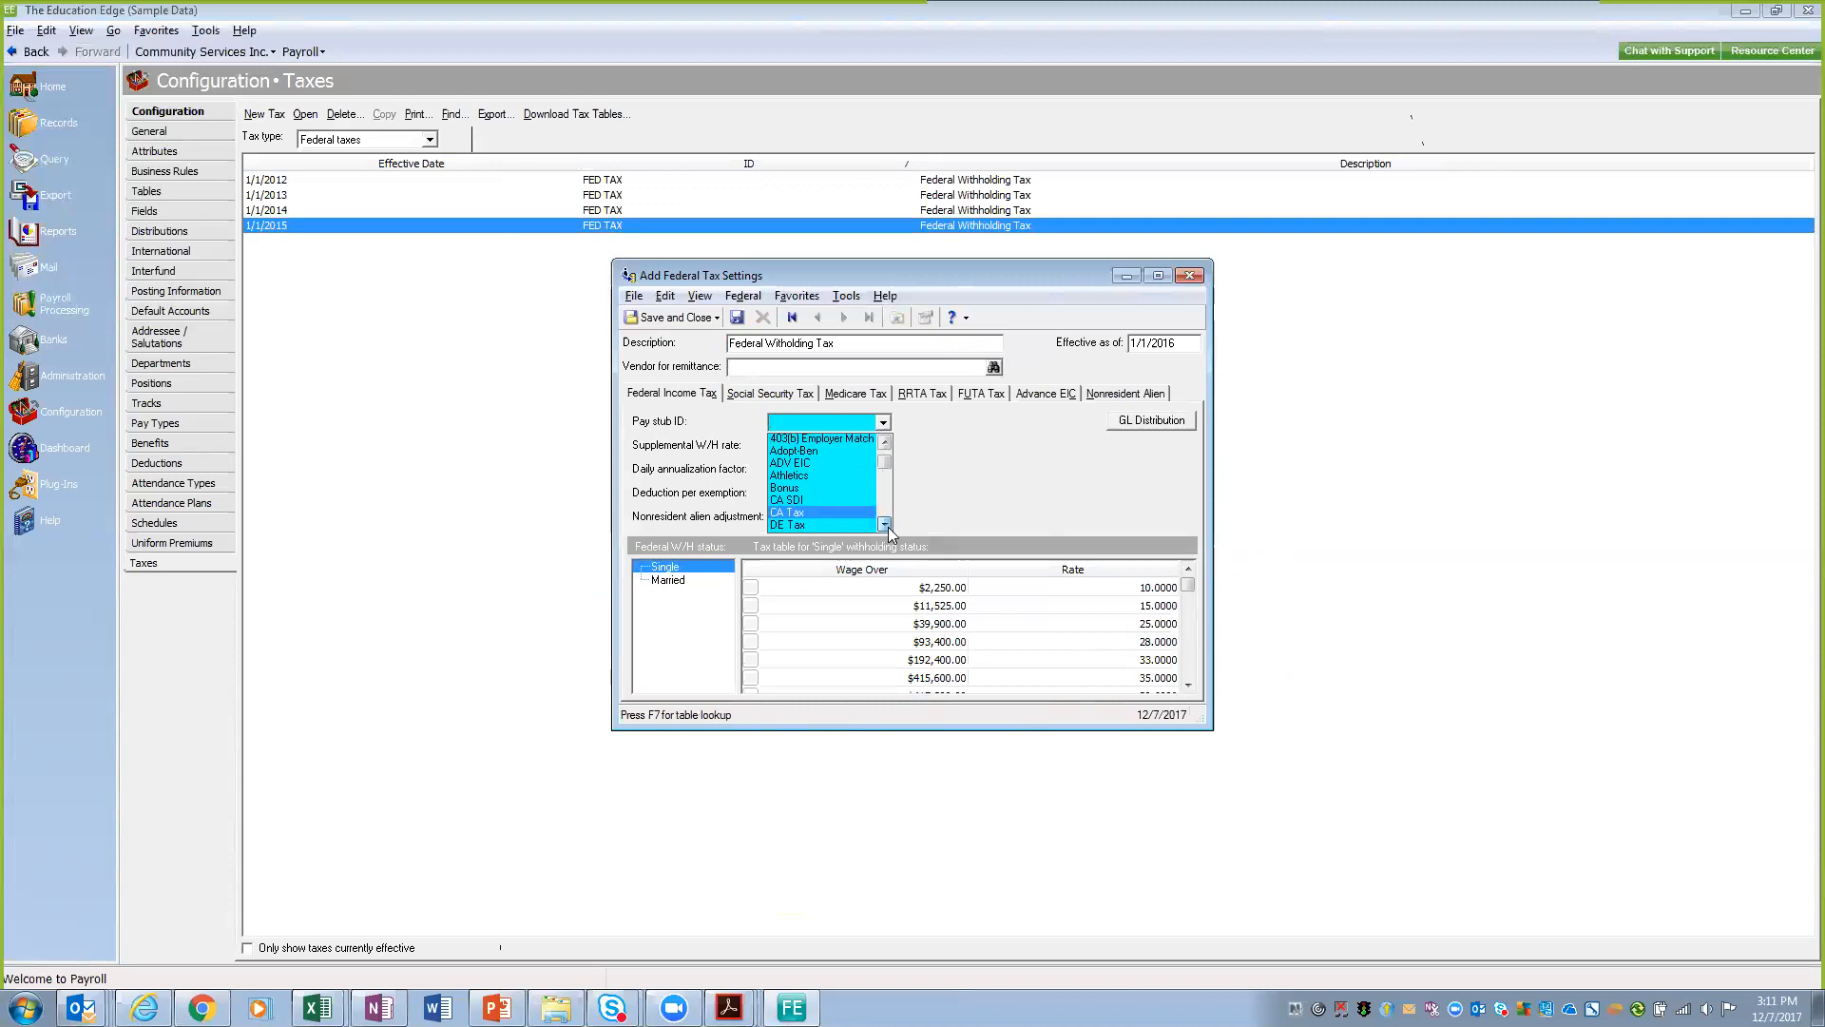
{"action": "left_click", "coordinate": [812, 477]}
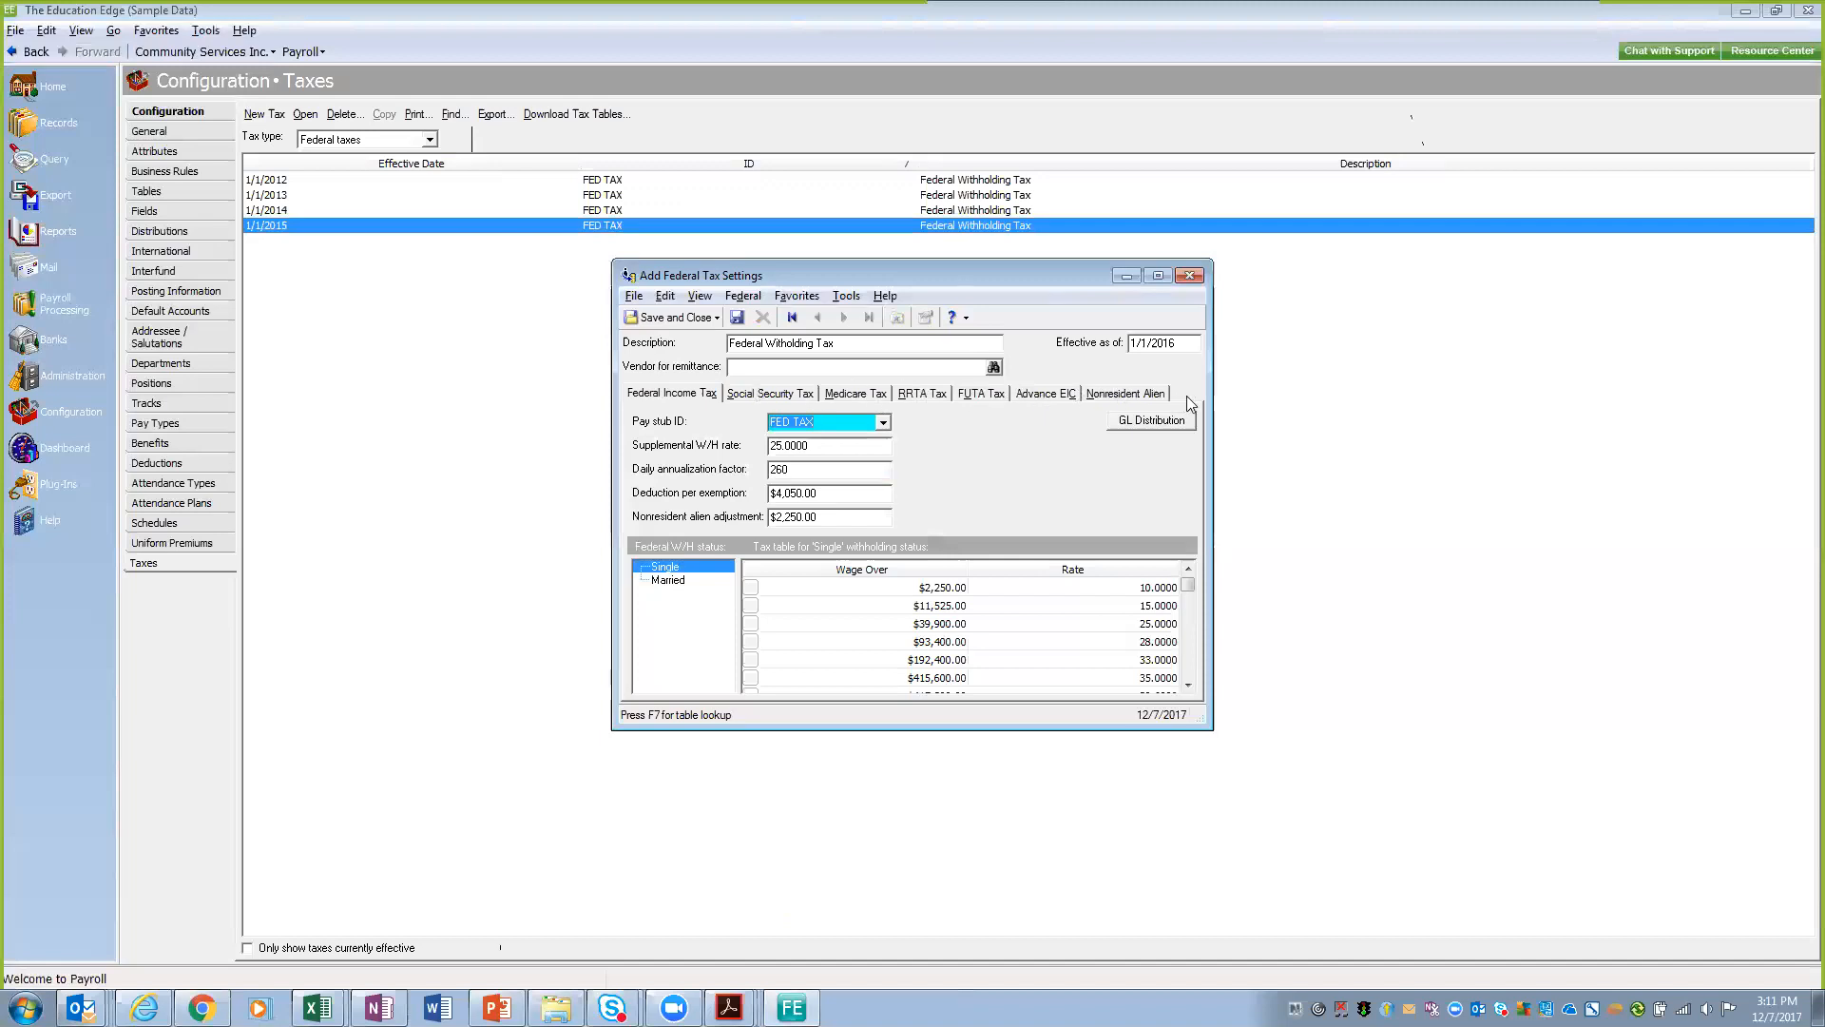
Step: Look through the new federal tax's Social Security, Medicare, RRTA and FUTA settings
{"action": "left_click", "coordinate": [757, 394]}
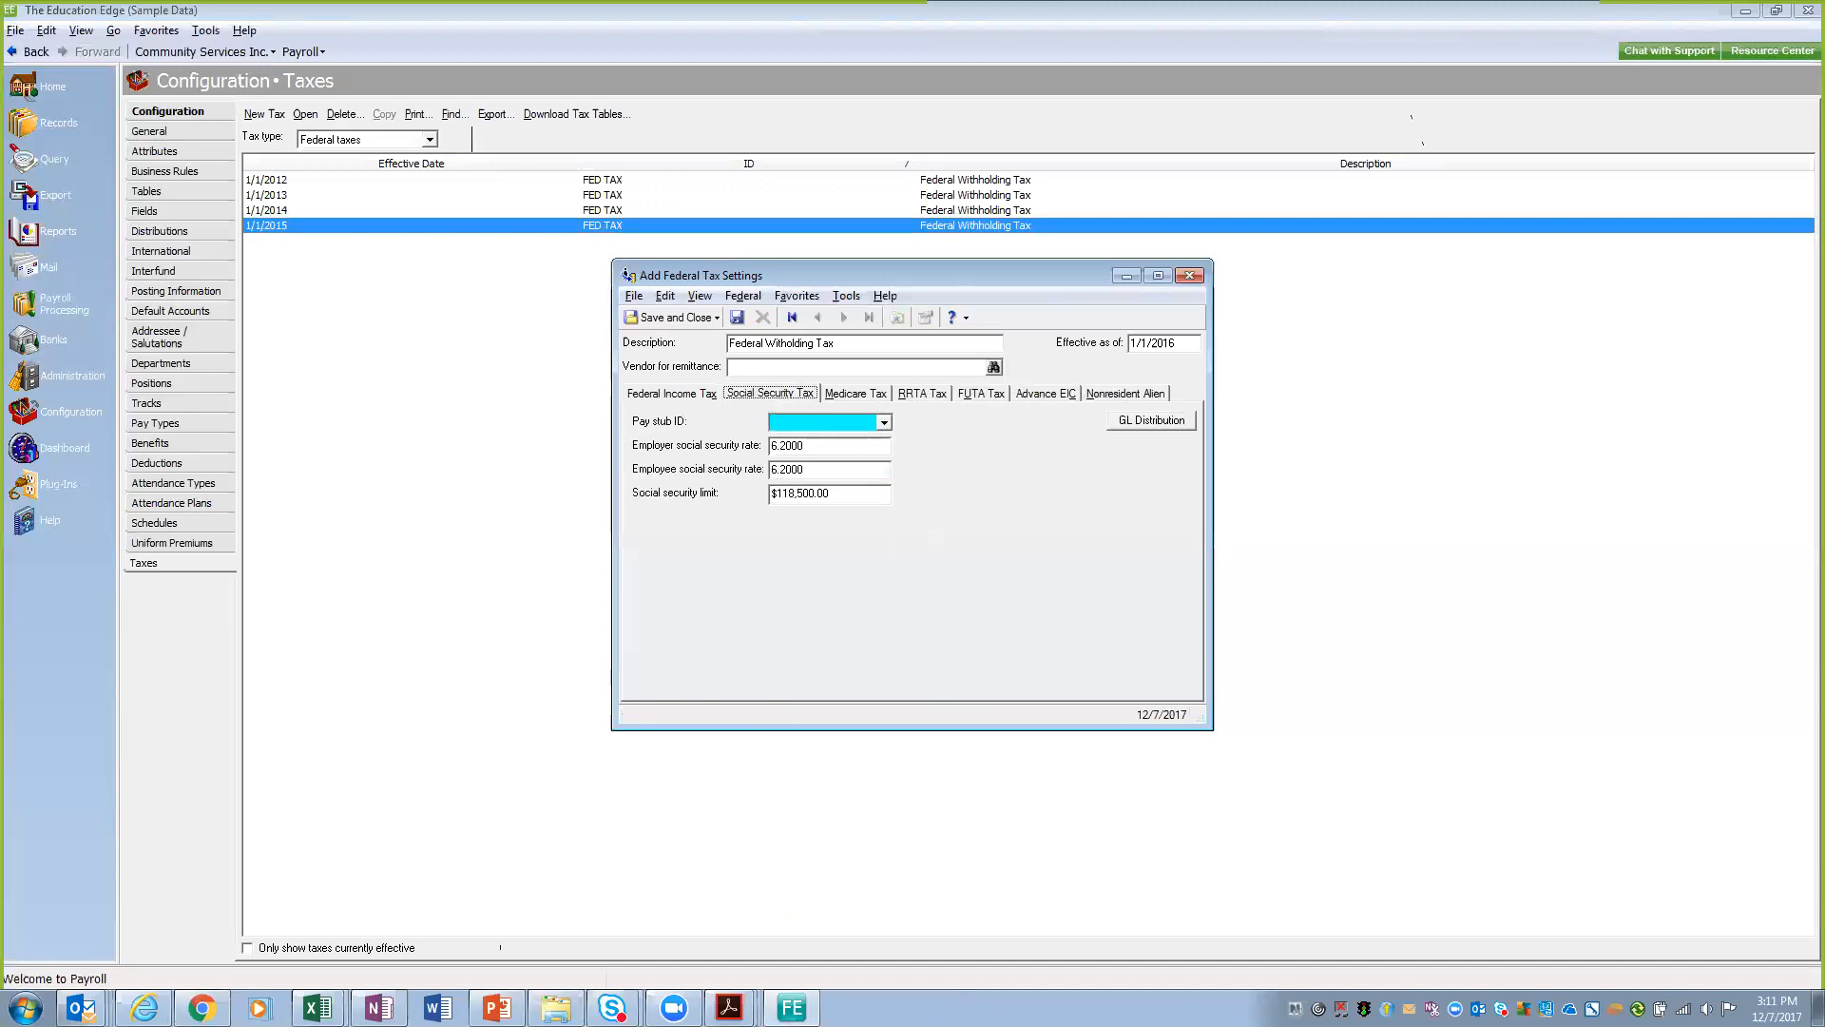
{"action": "left_click", "coordinate": [858, 395]}
{"action": "left_click", "coordinate": [936, 396]}
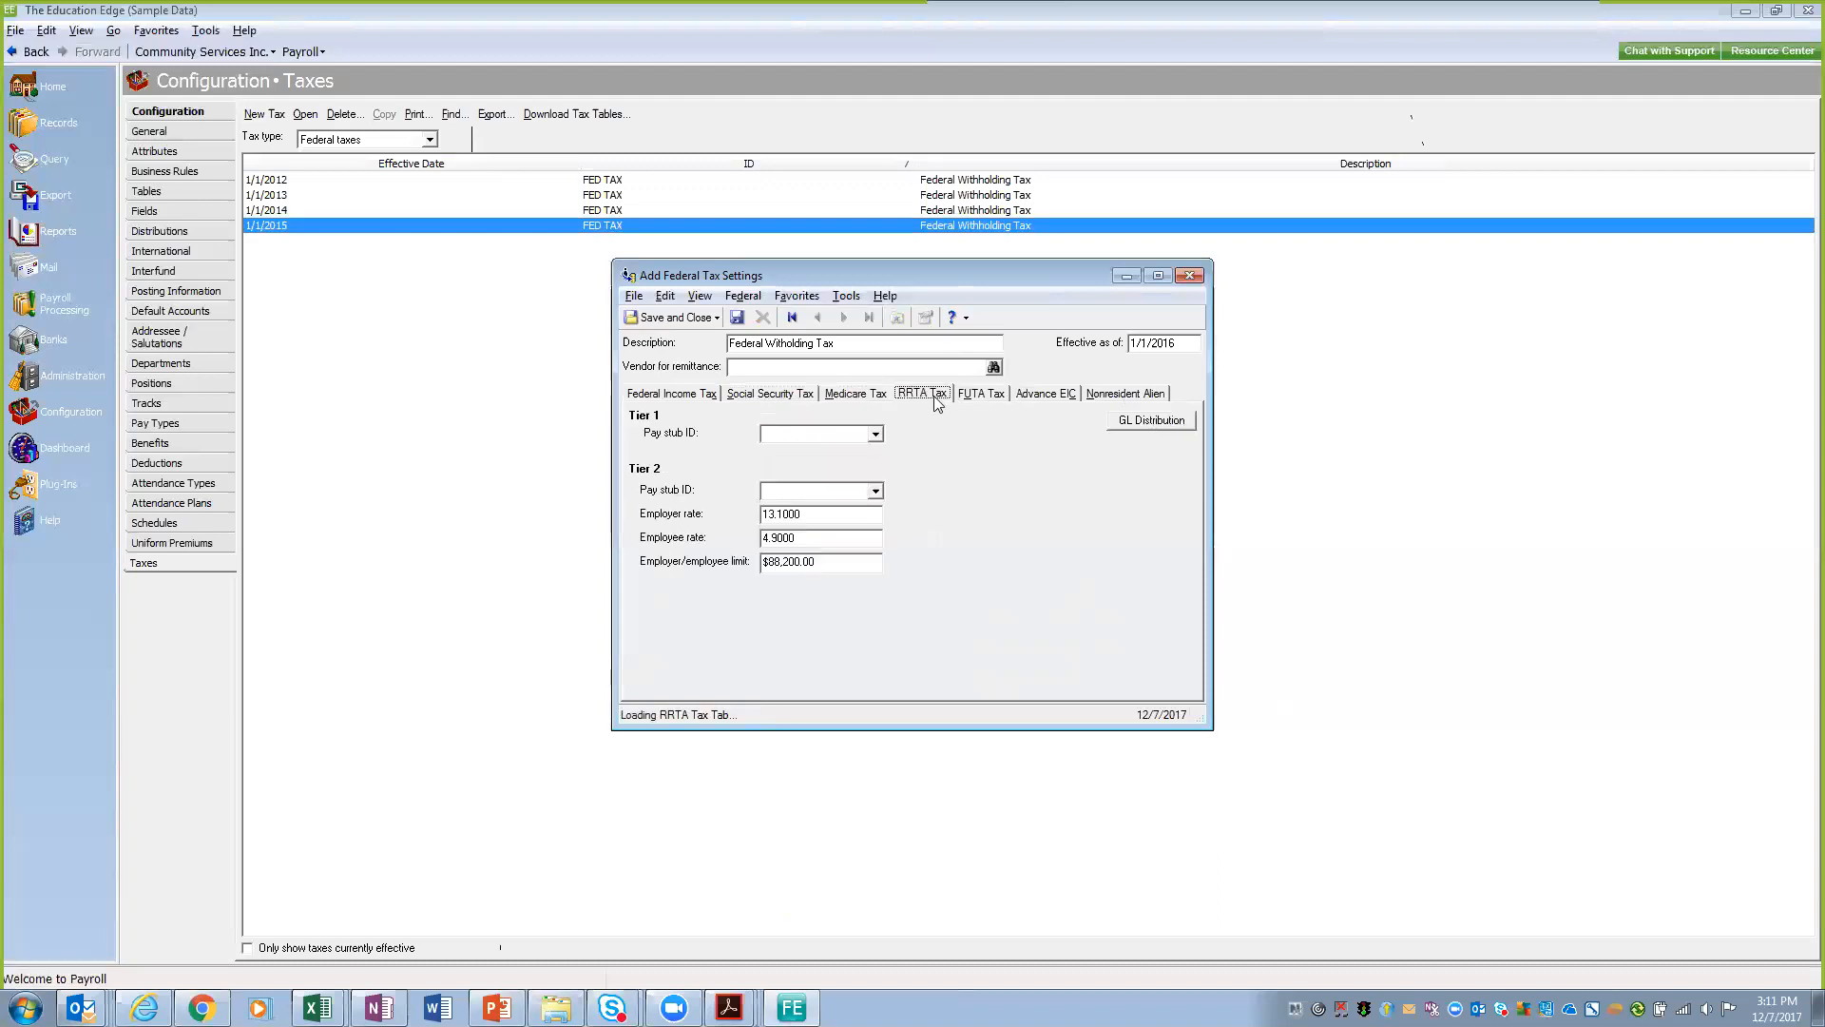
{"action": "left_click", "coordinate": [999, 390]}
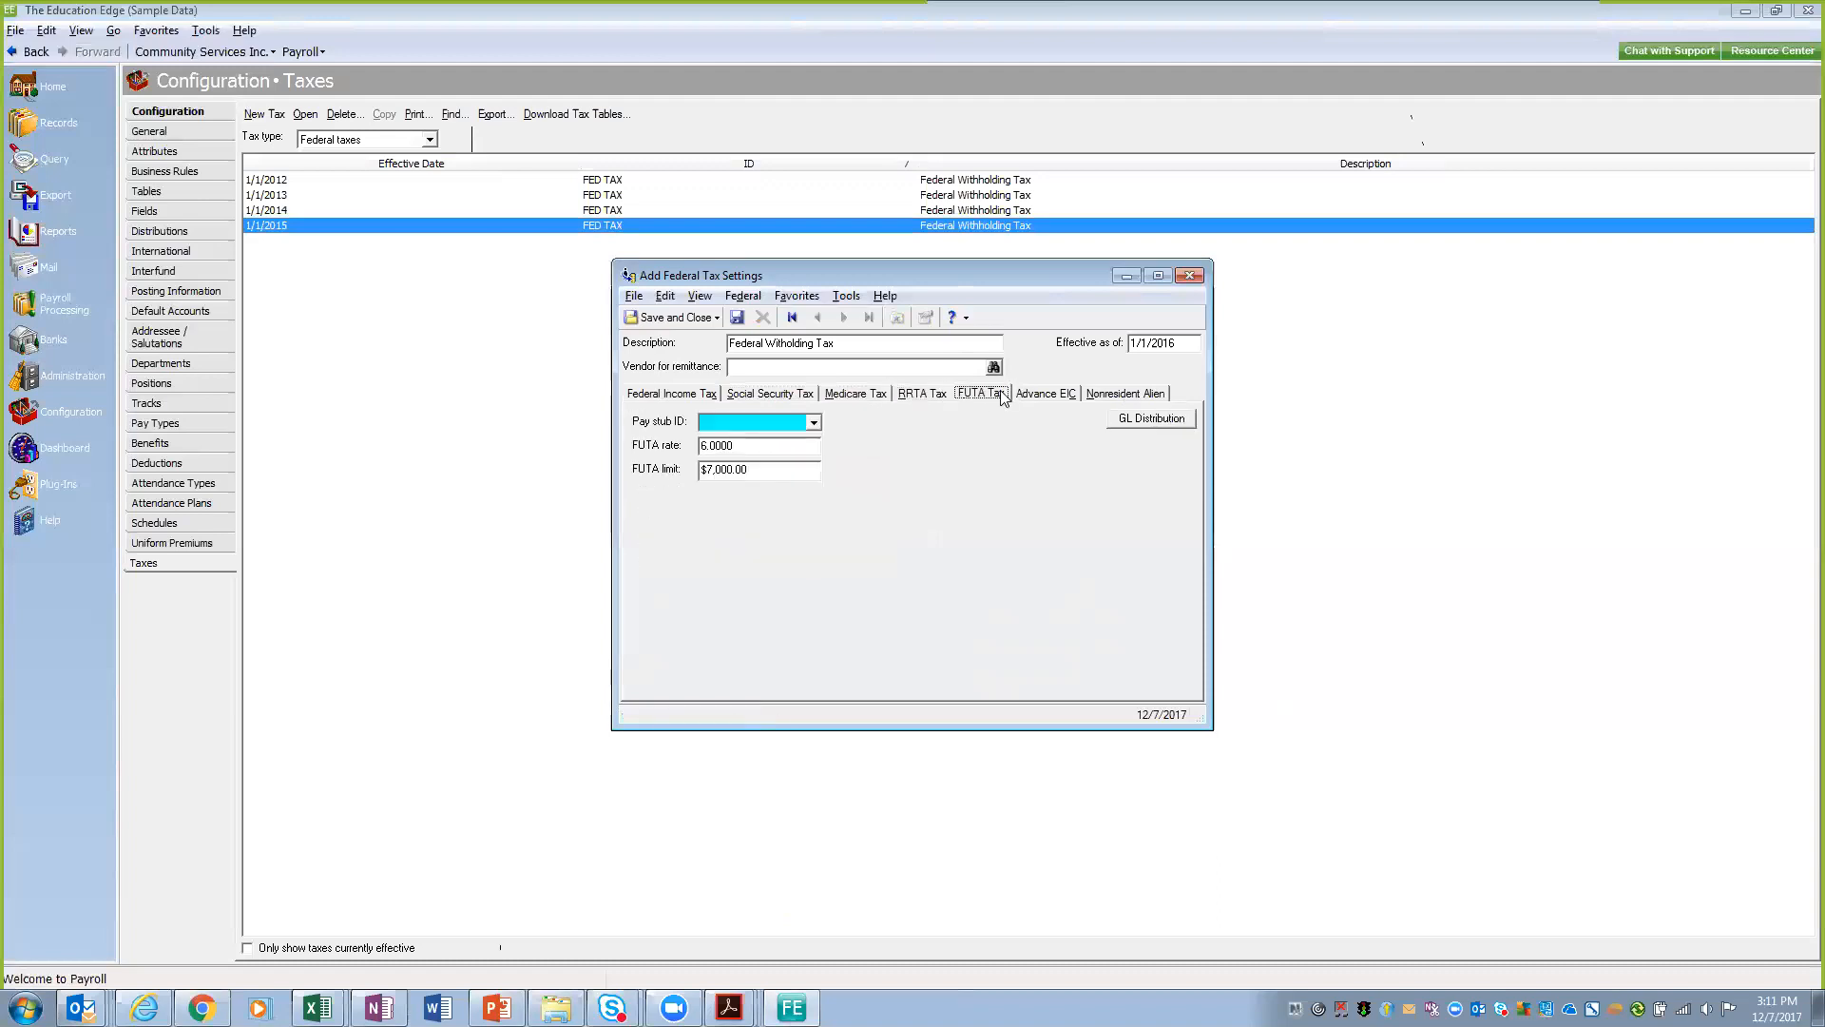
{"action": "left_click", "coordinate": [934, 398]}
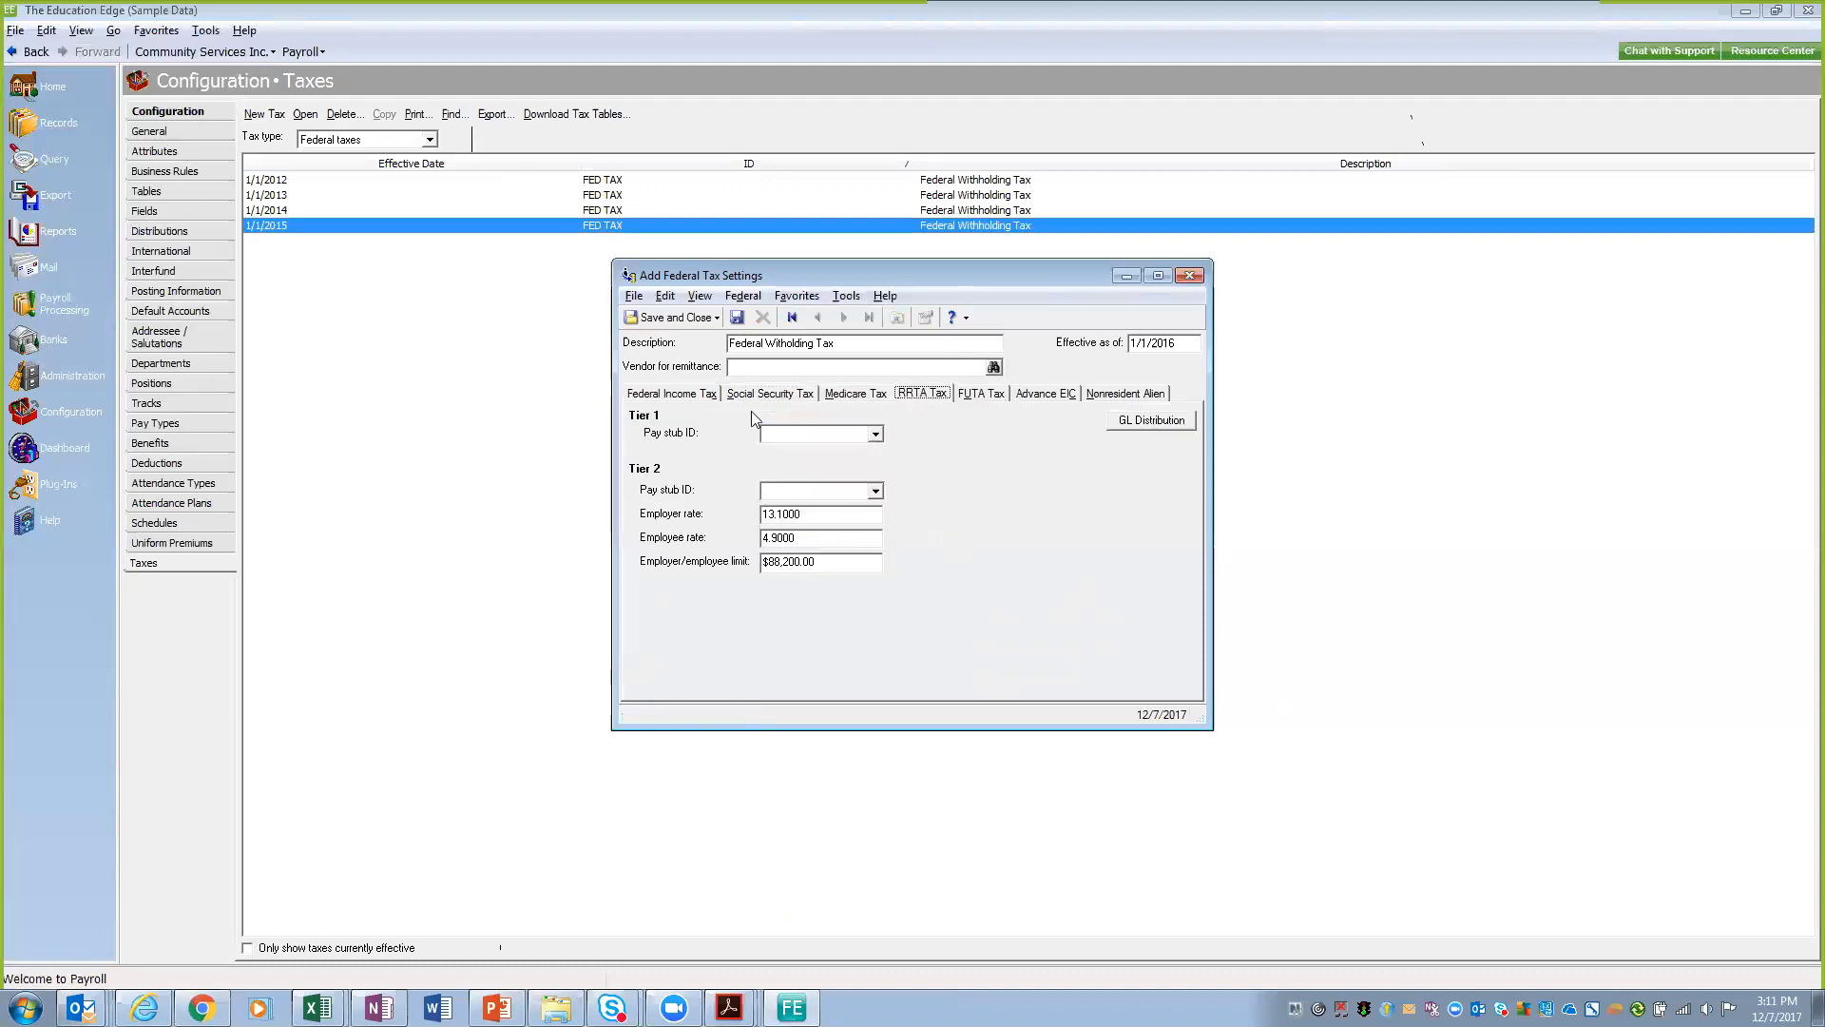
Step: Set the pay stub ID of the new federal tax's FUTA settings to FUTA
{"action": "left_click", "coordinate": [993, 396]}
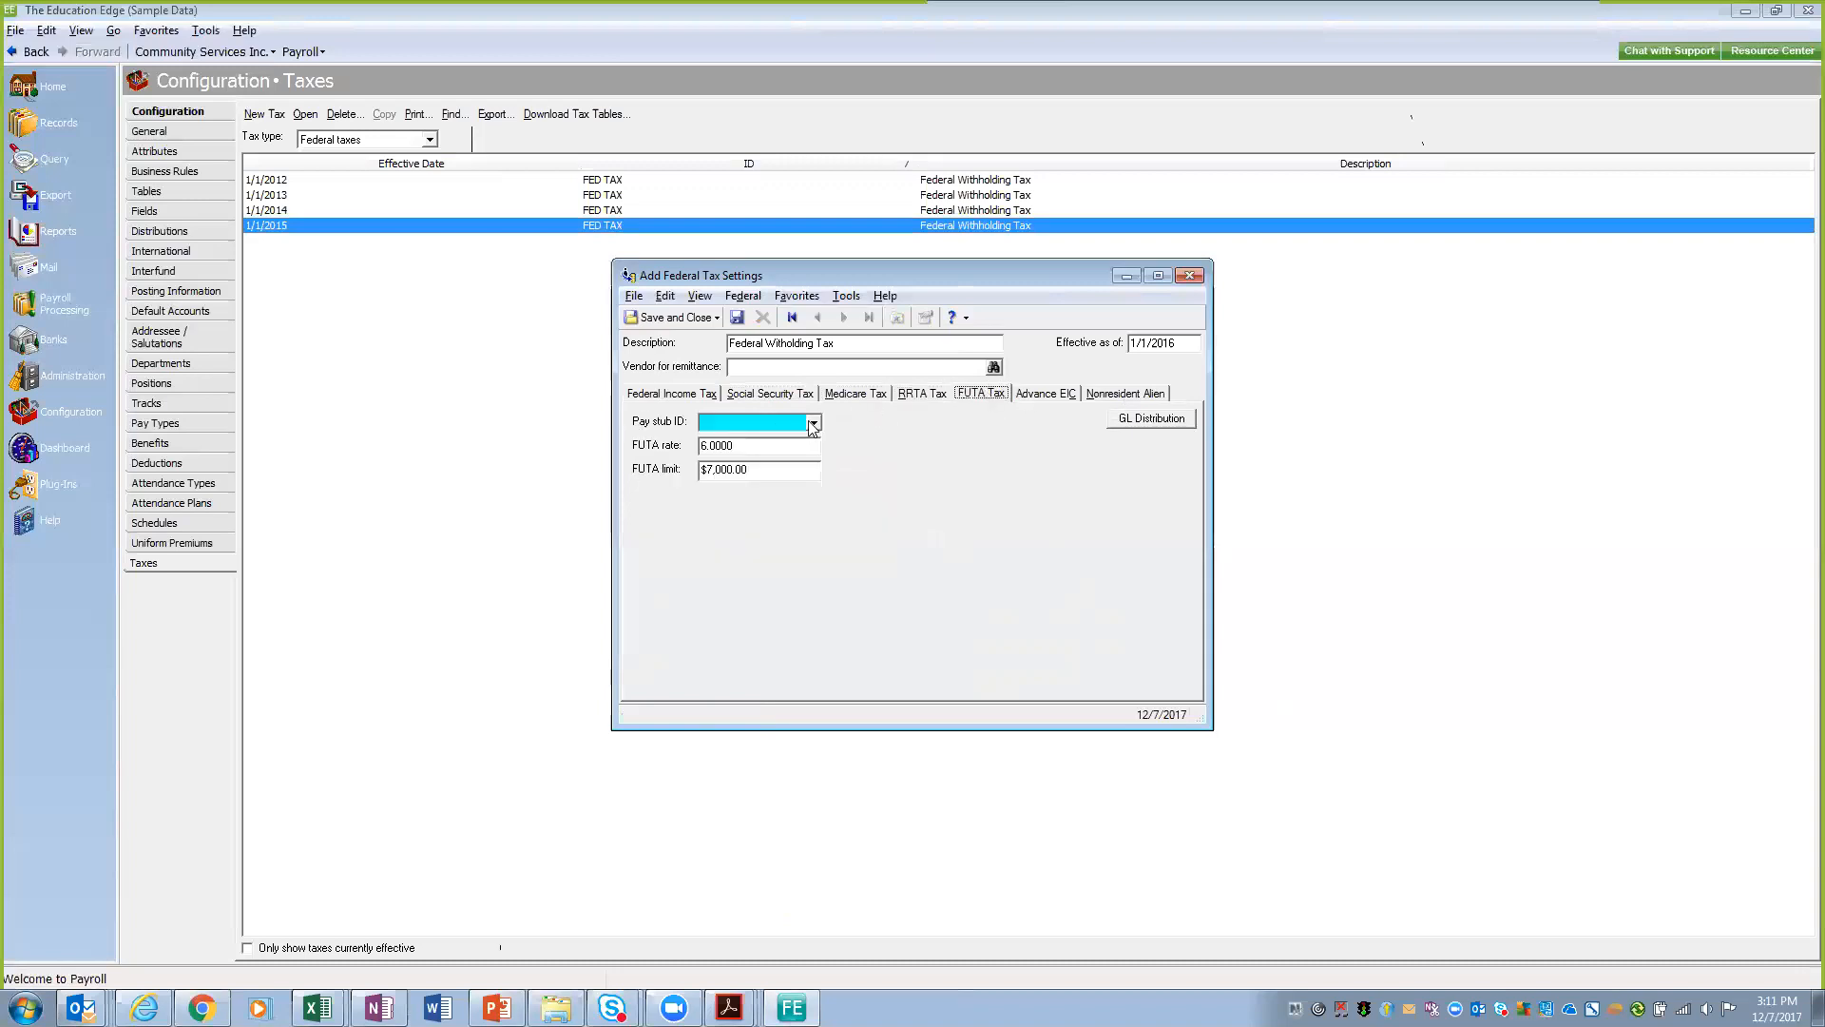
{"action": "left_click", "coordinate": [813, 422]}
{"action": "left_click", "coordinate": [814, 525]}
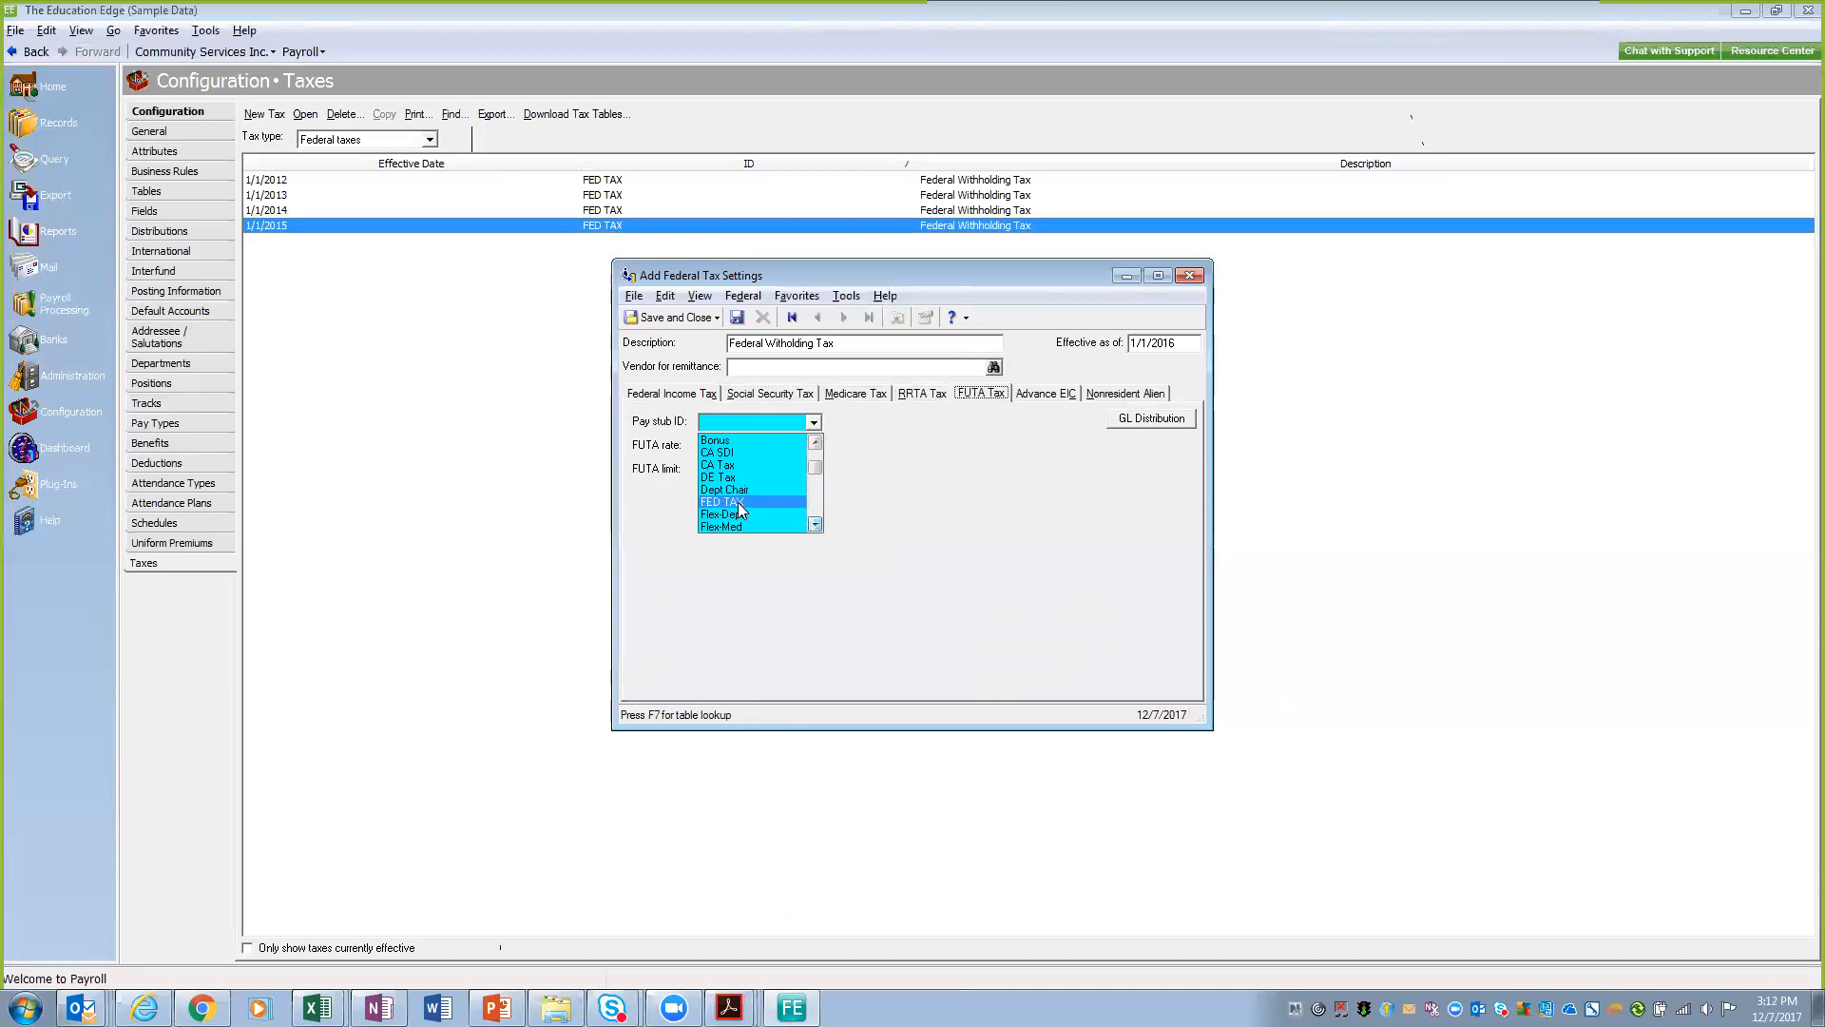
{"action": "scroll", "coordinate": [818, 525], "scroll_direction": "down", "scroll_amount": 1}
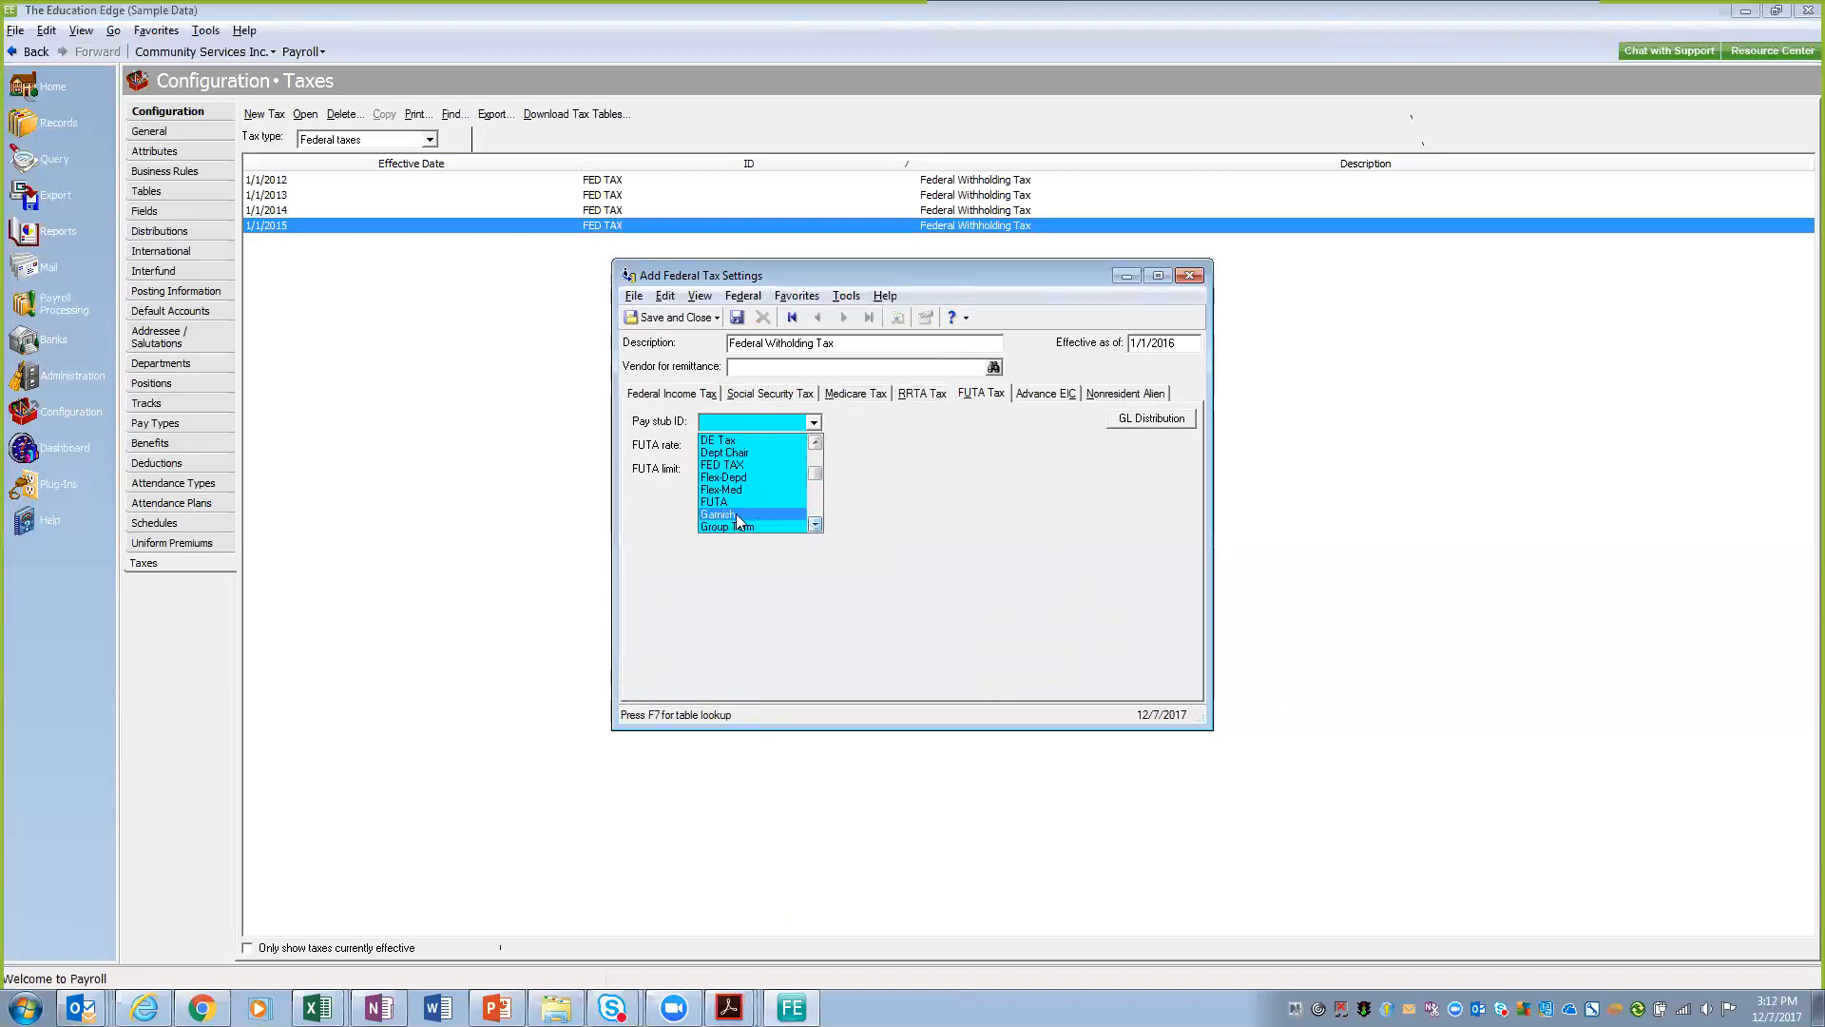
{"action": "left_click", "coordinate": [730, 501]}
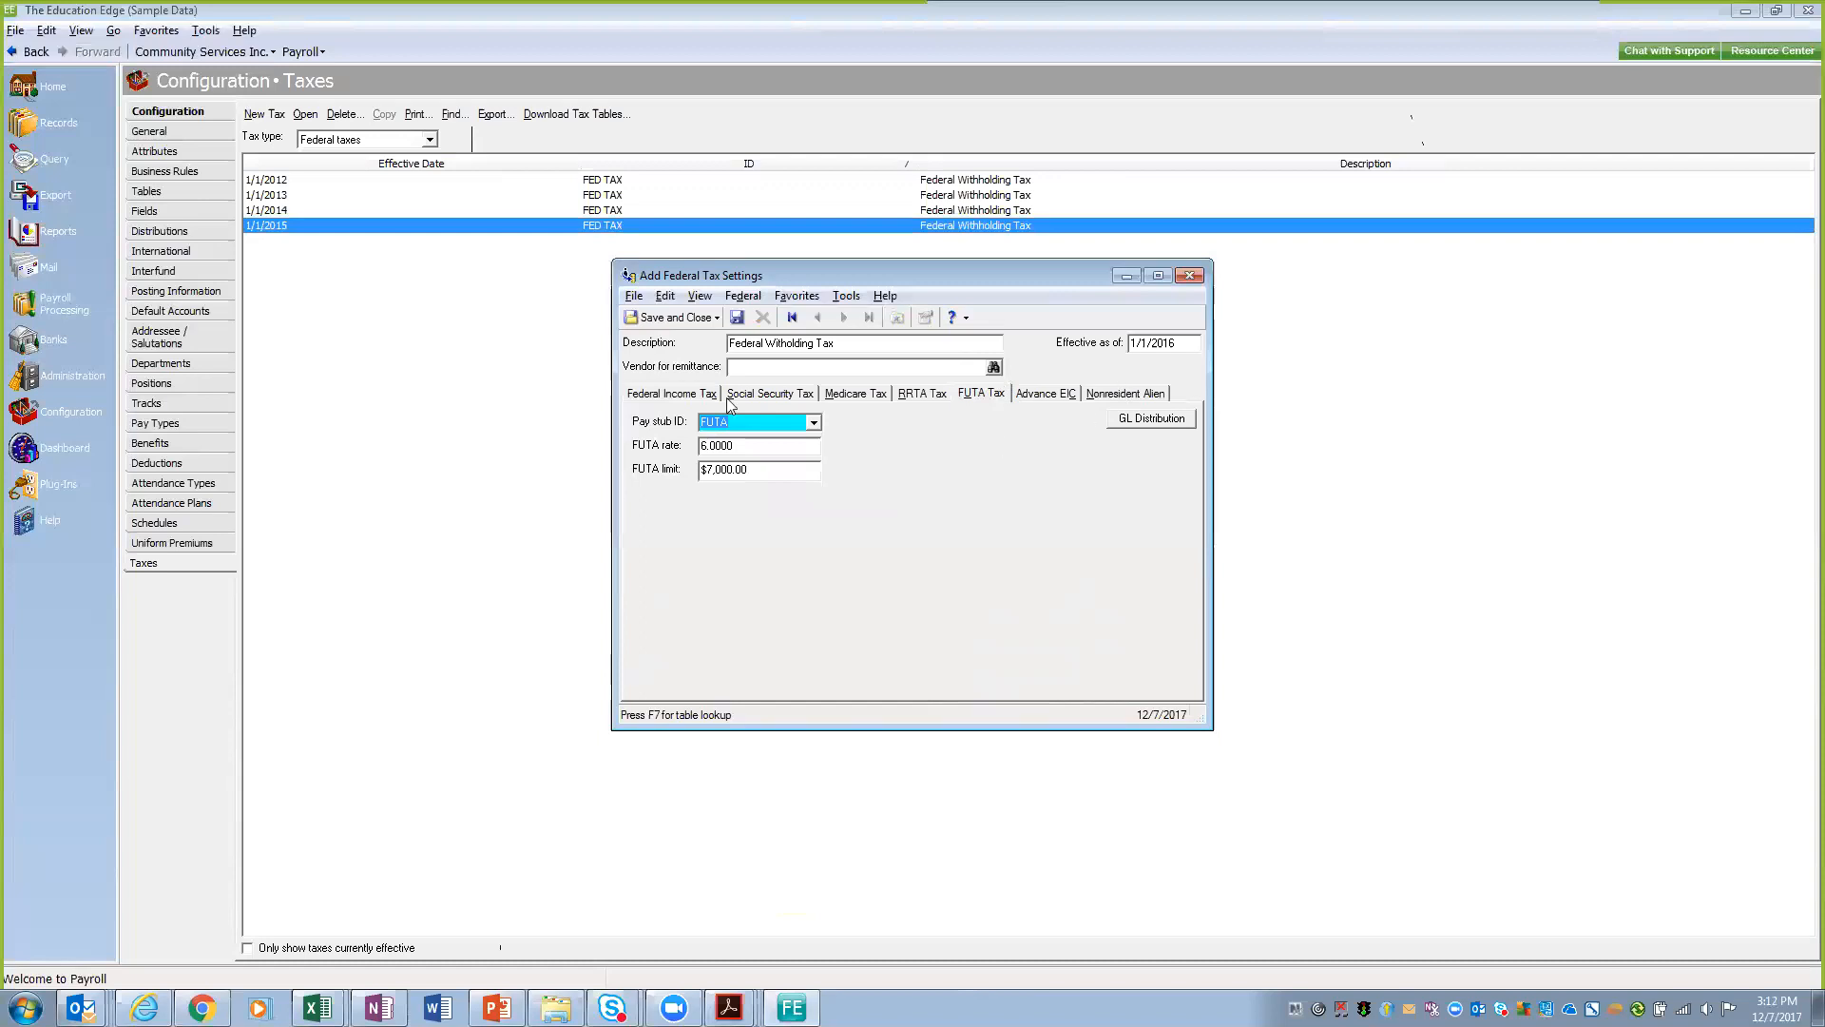
Step: View the new record's FUTA GL distribution, then close the new federal tax without saving it
{"action": "left_click", "coordinate": [1119, 421]}
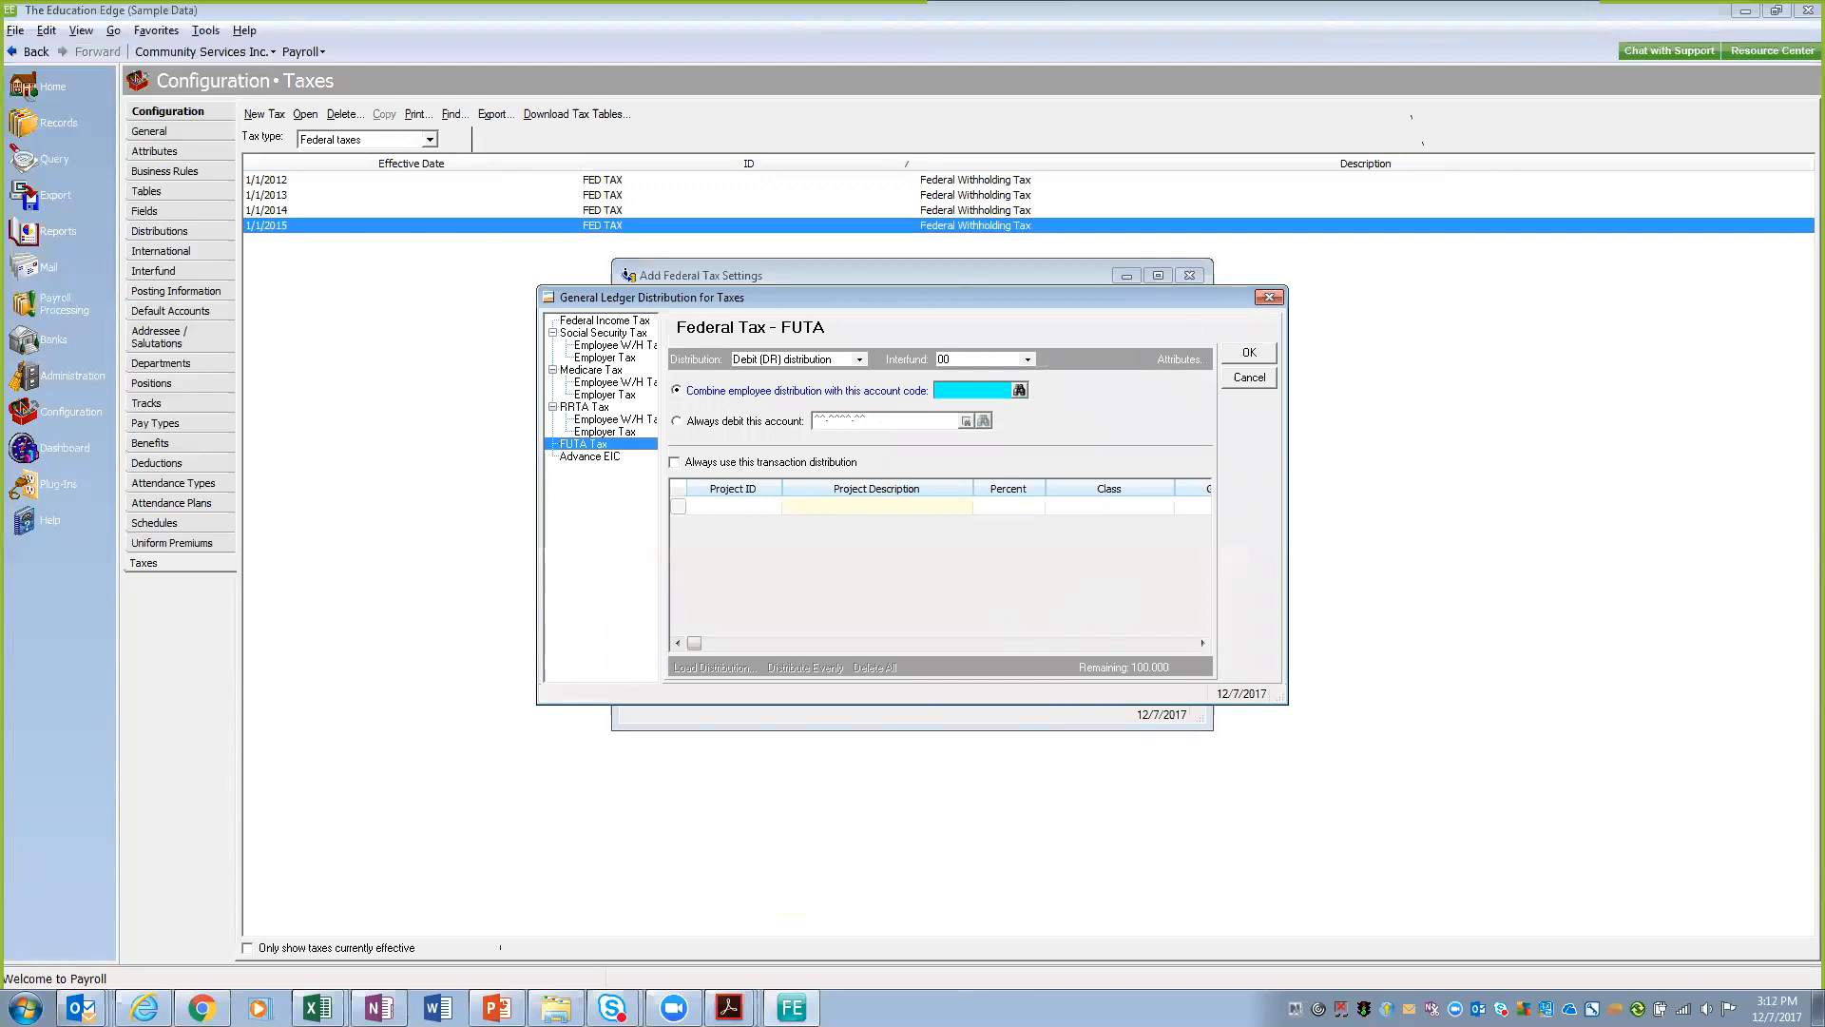
{"action": "key", "text": "Escape"}
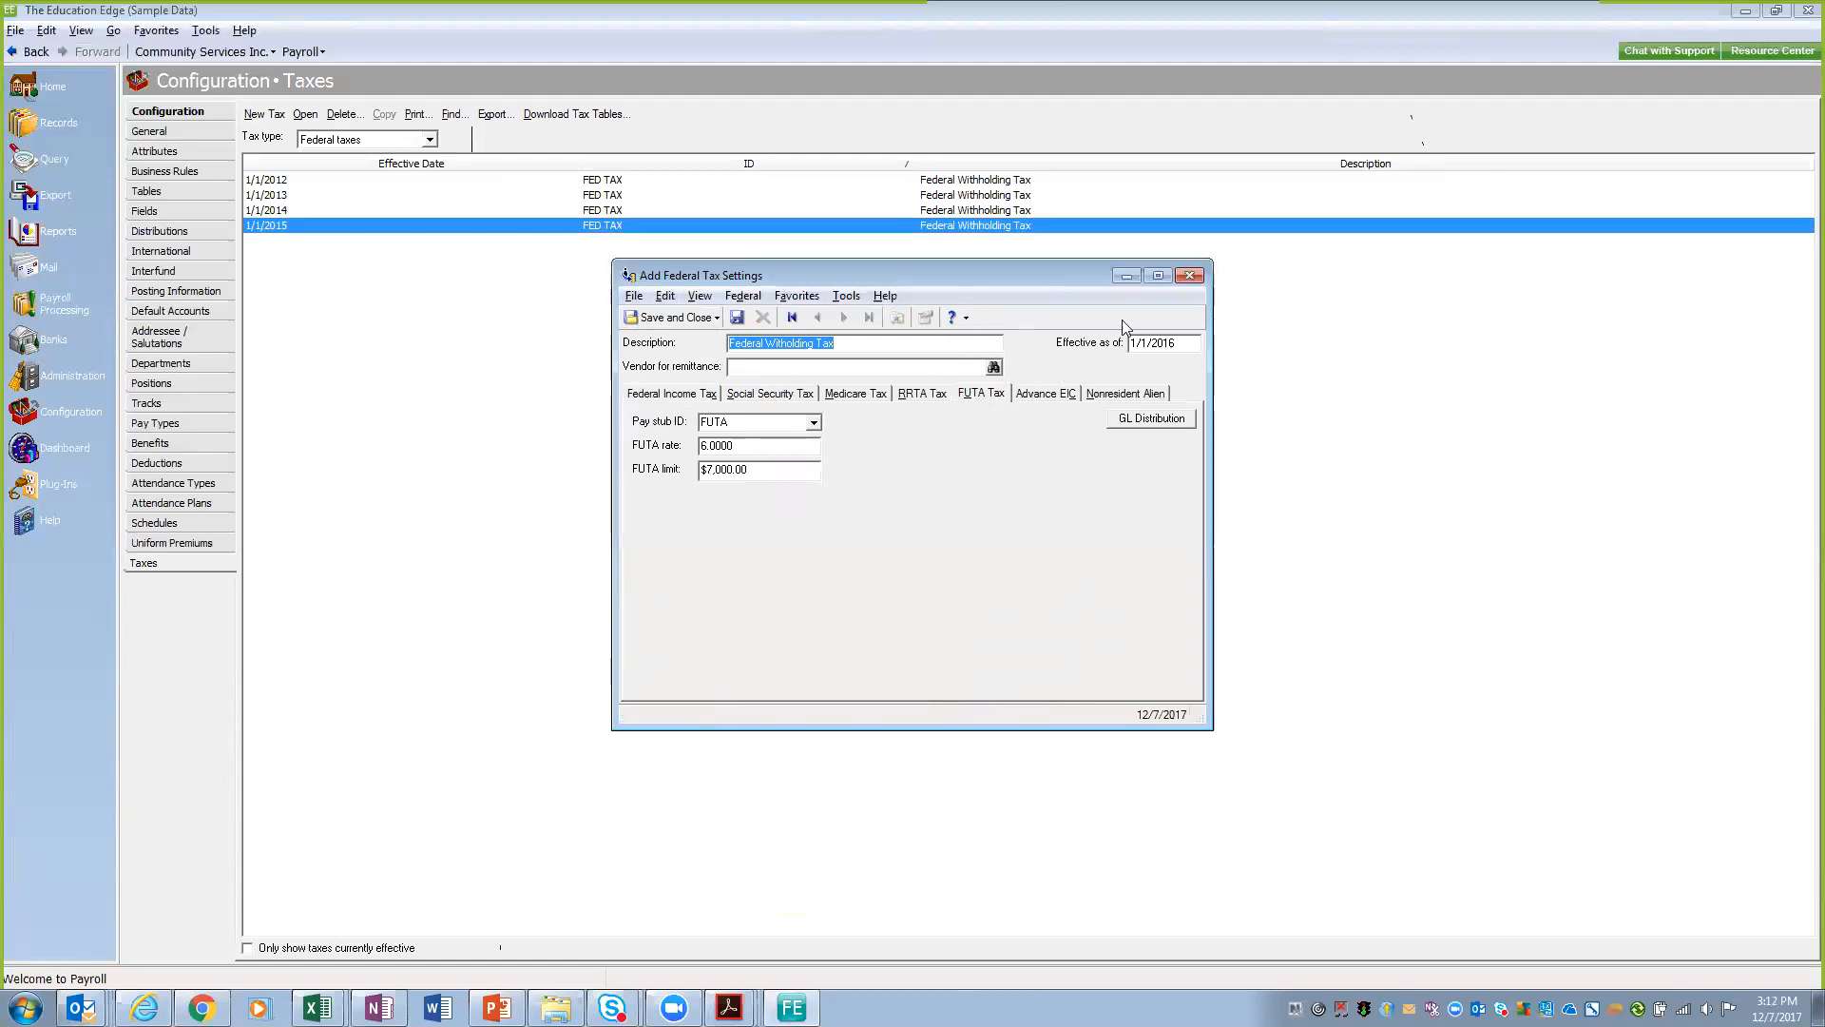
{"action": "left_click", "coordinate": [1189, 276]}
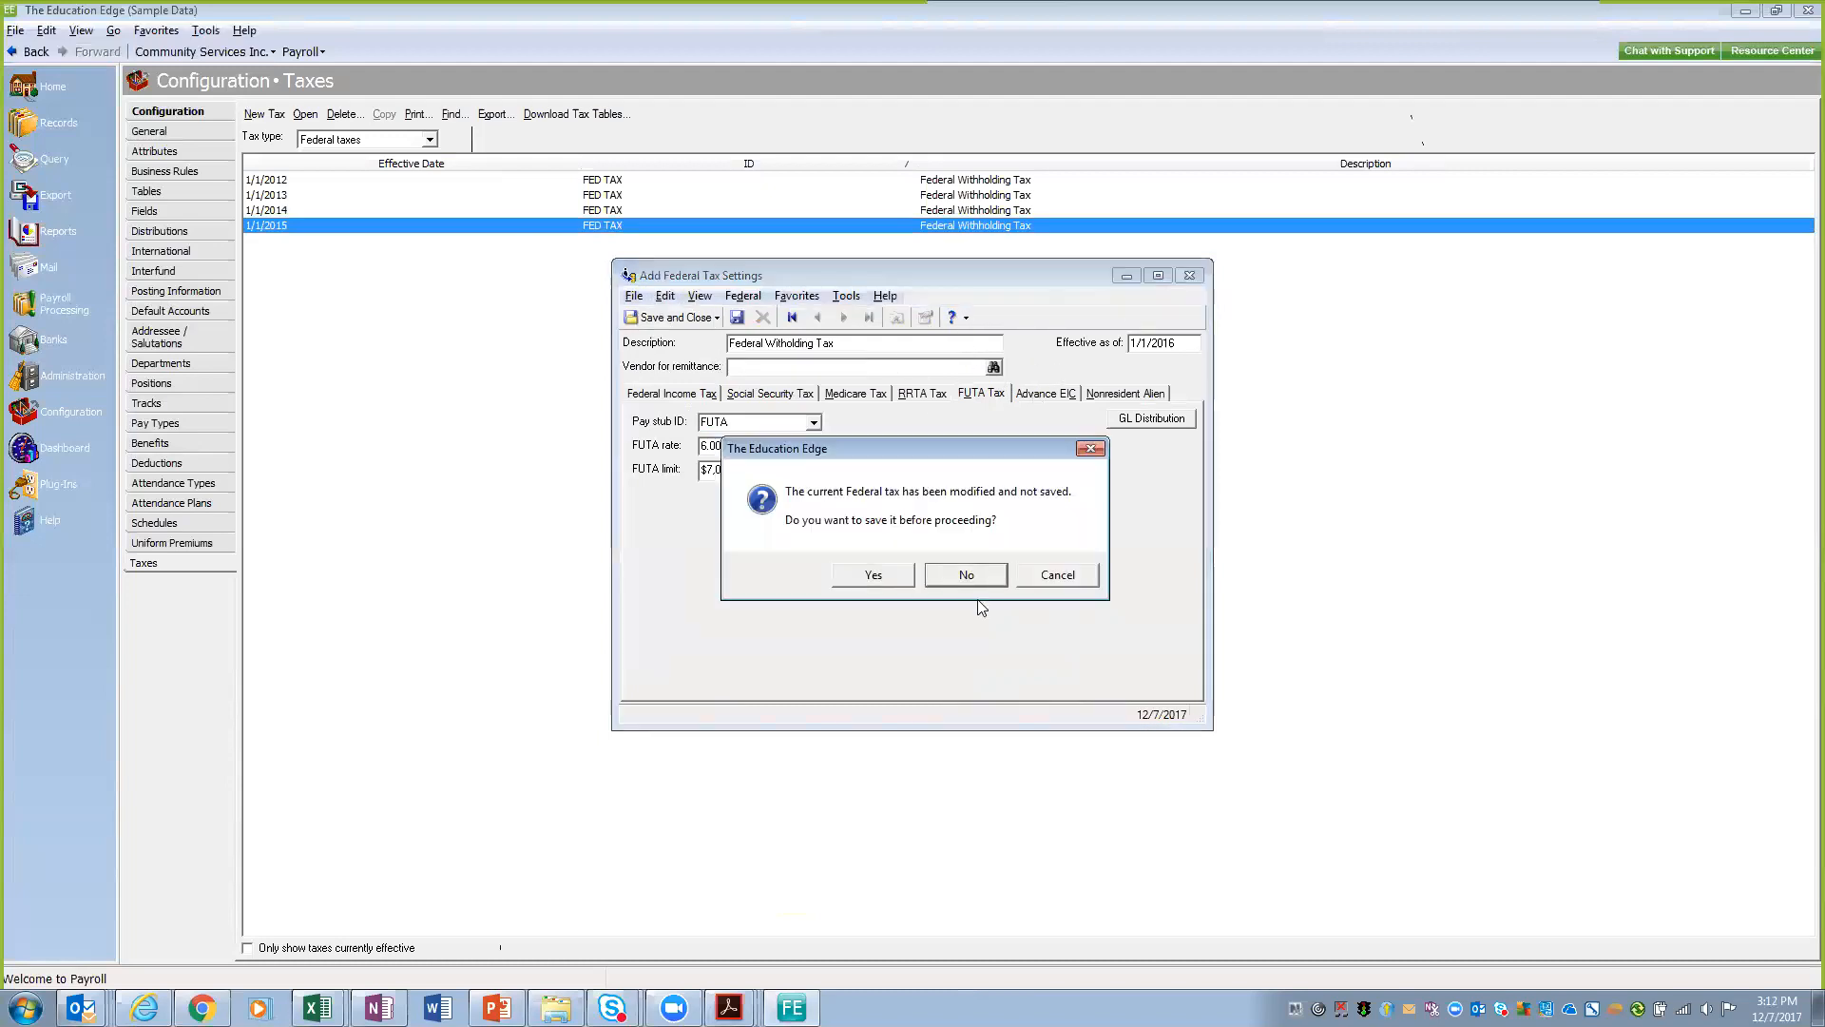
{"action": "left_click", "coordinate": [964, 574]}
Step: Check the vendor for remittance in the 1/1/2015 federal tax, close it, and view the AP invoice option in Payroll Processing
{"action": "double_click", "coordinate": [269, 226]}
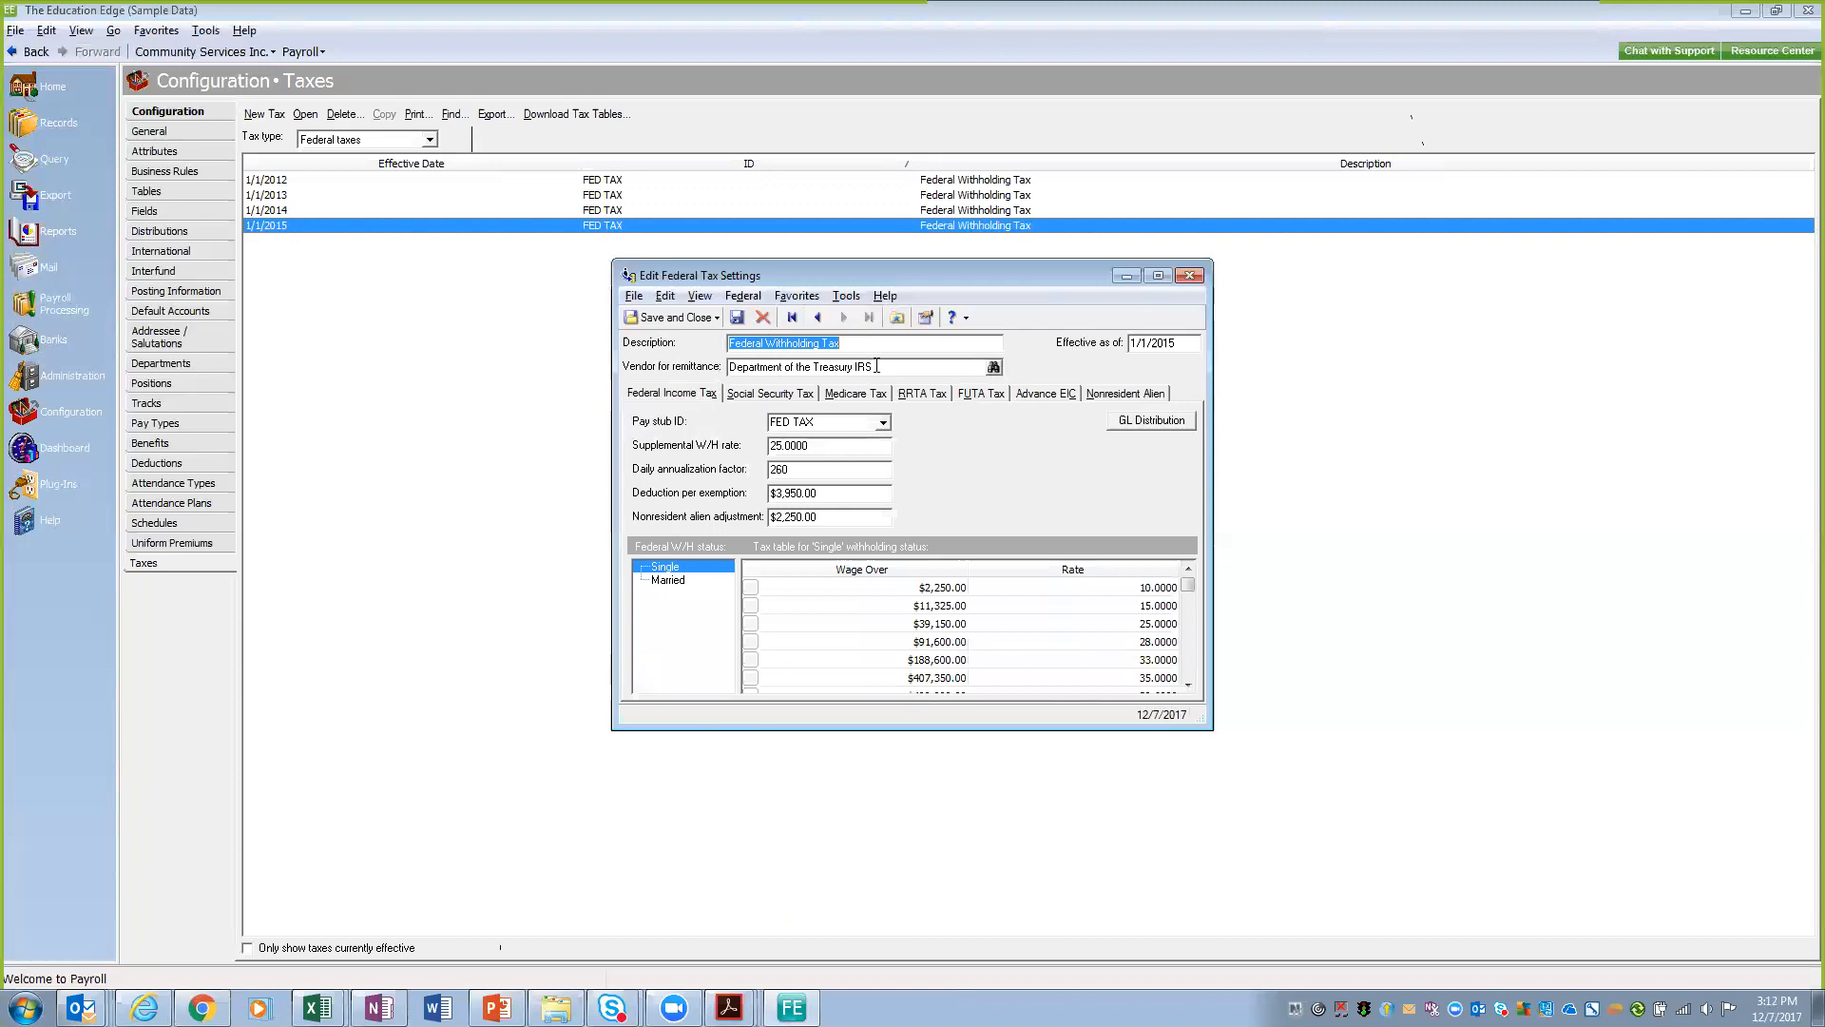
{"action": "left_click", "coordinate": [1190, 275]}
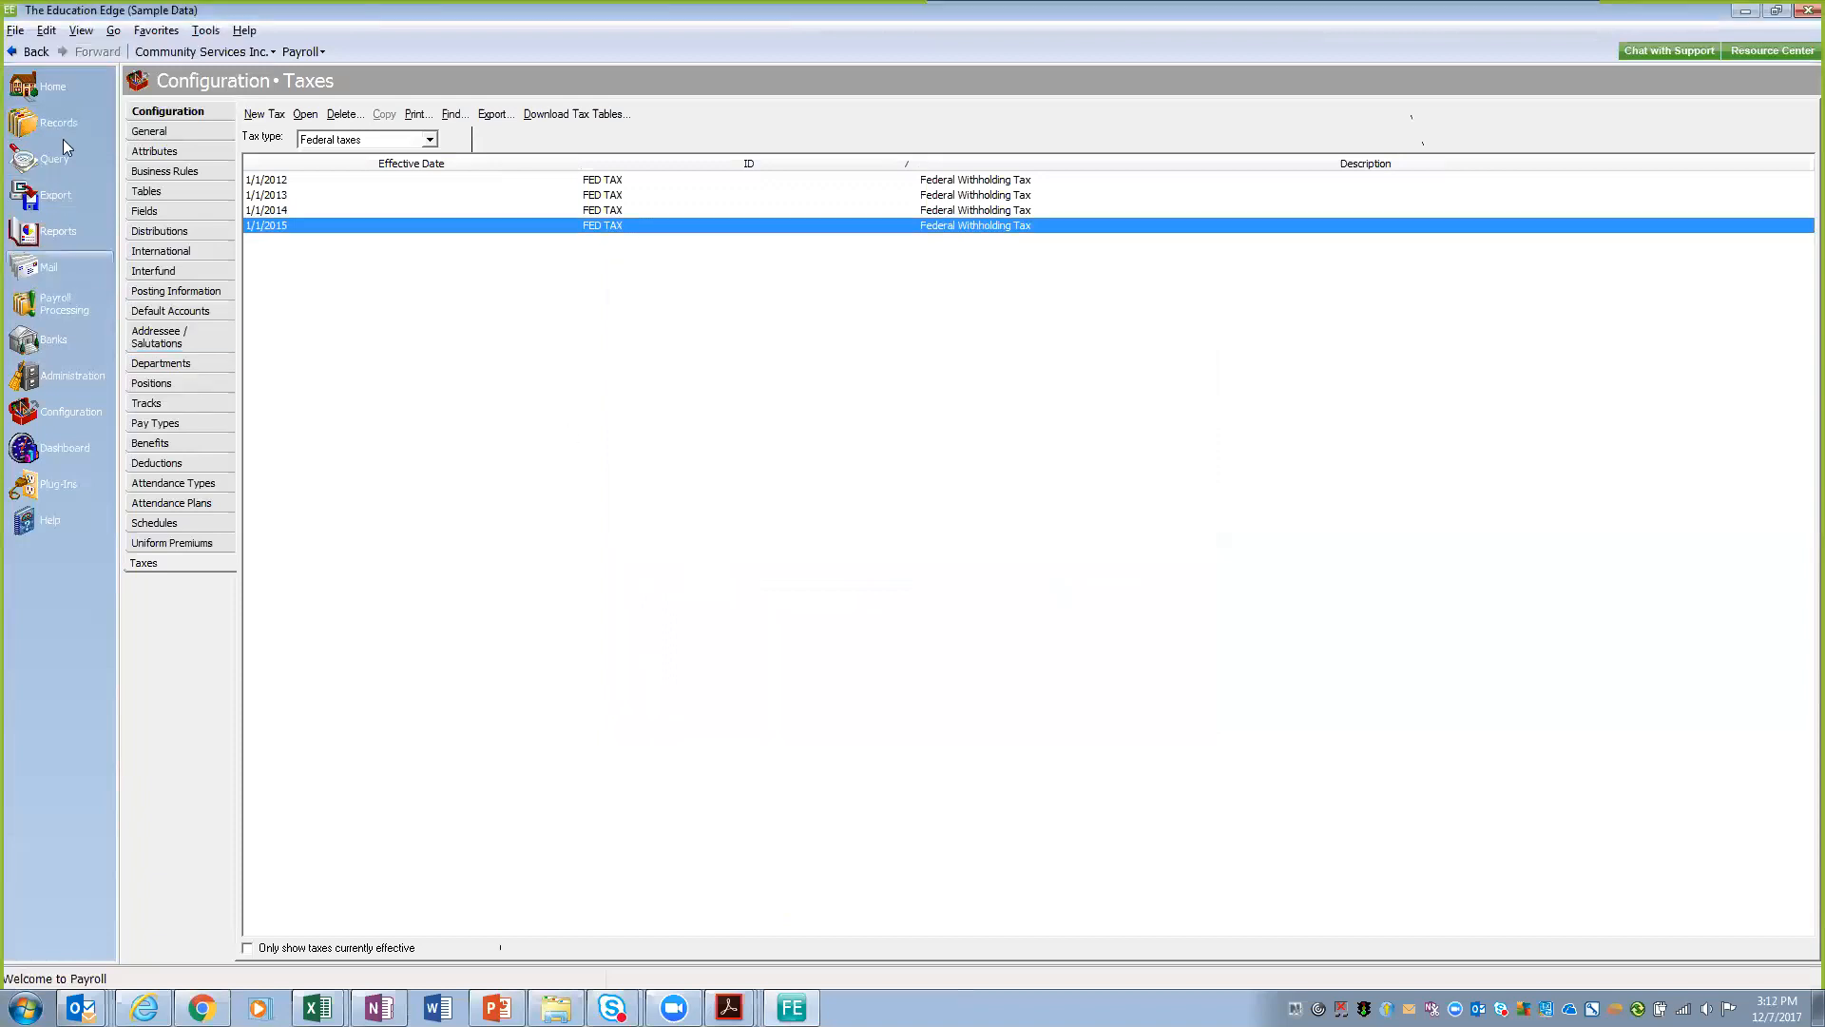
{"action": "left_click", "coordinate": [80, 306]}
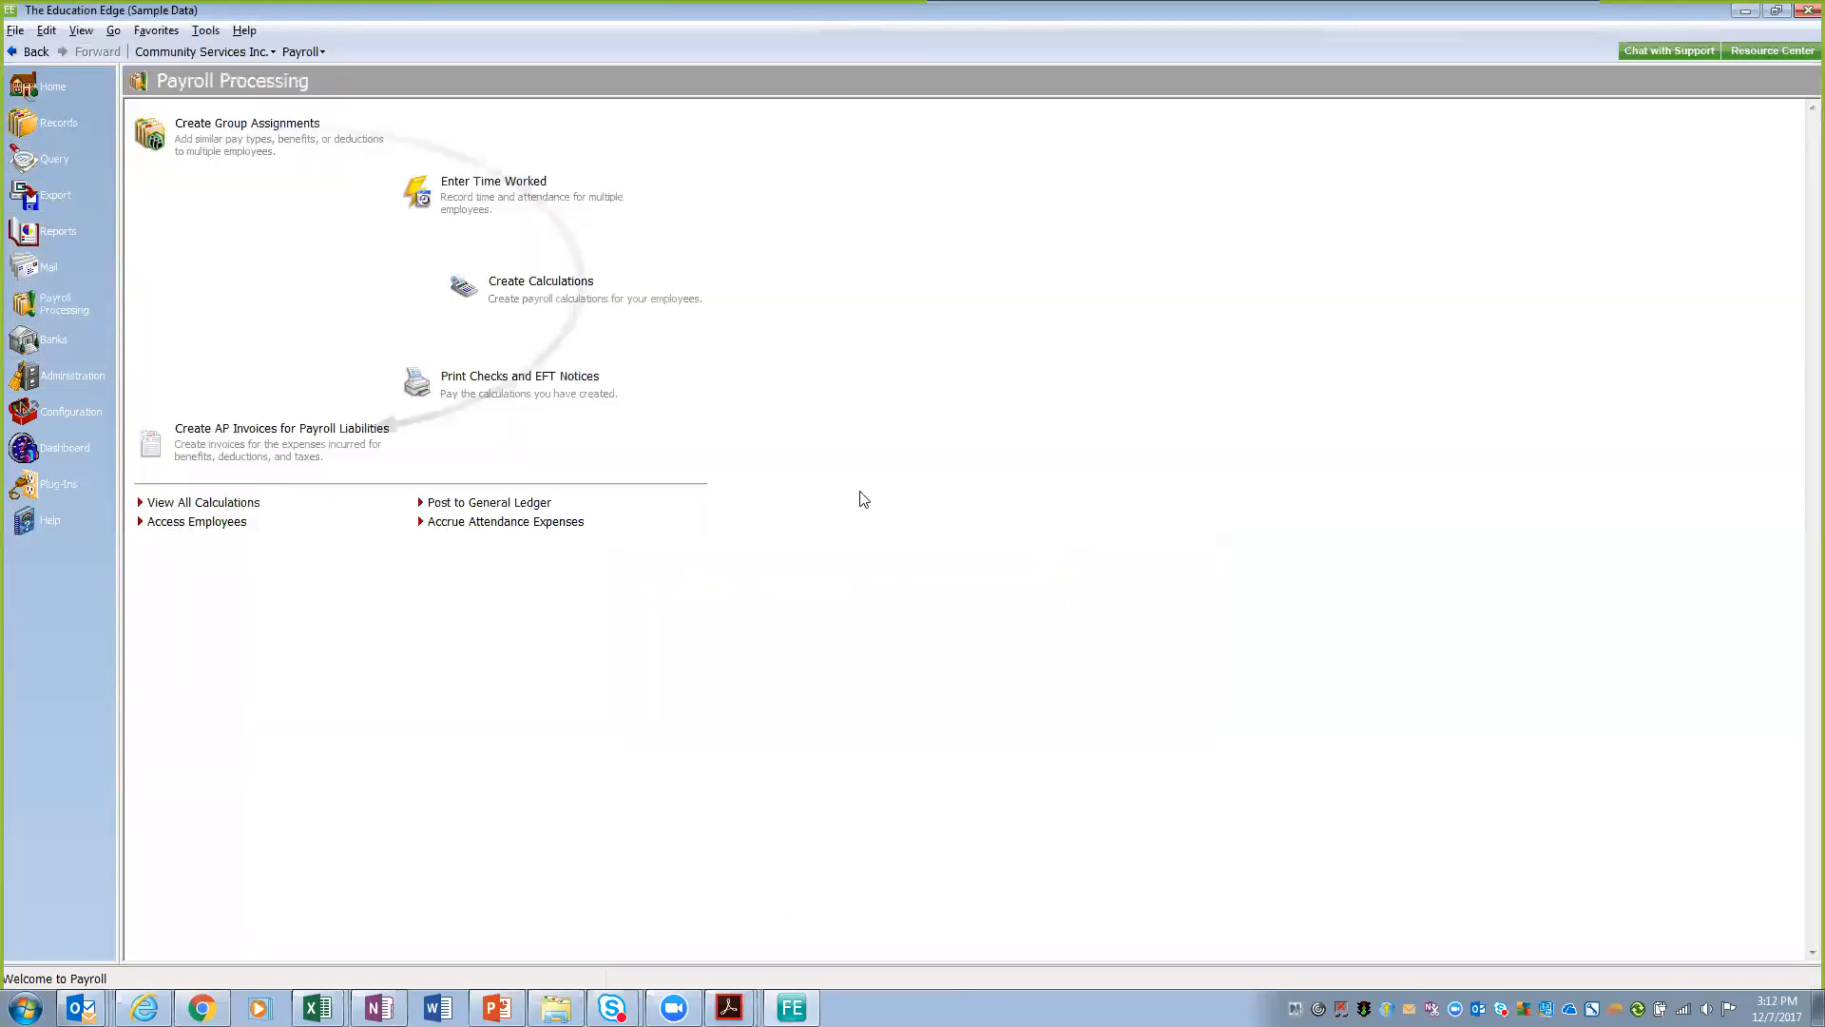
{"action": "left_click", "coordinate": [344, 439]}
Step: Return to the Taxes configuration, review the 1/1/2015 federal tax record's settings, and close it
{"action": "left_click", "coordinate": [69, 411]}
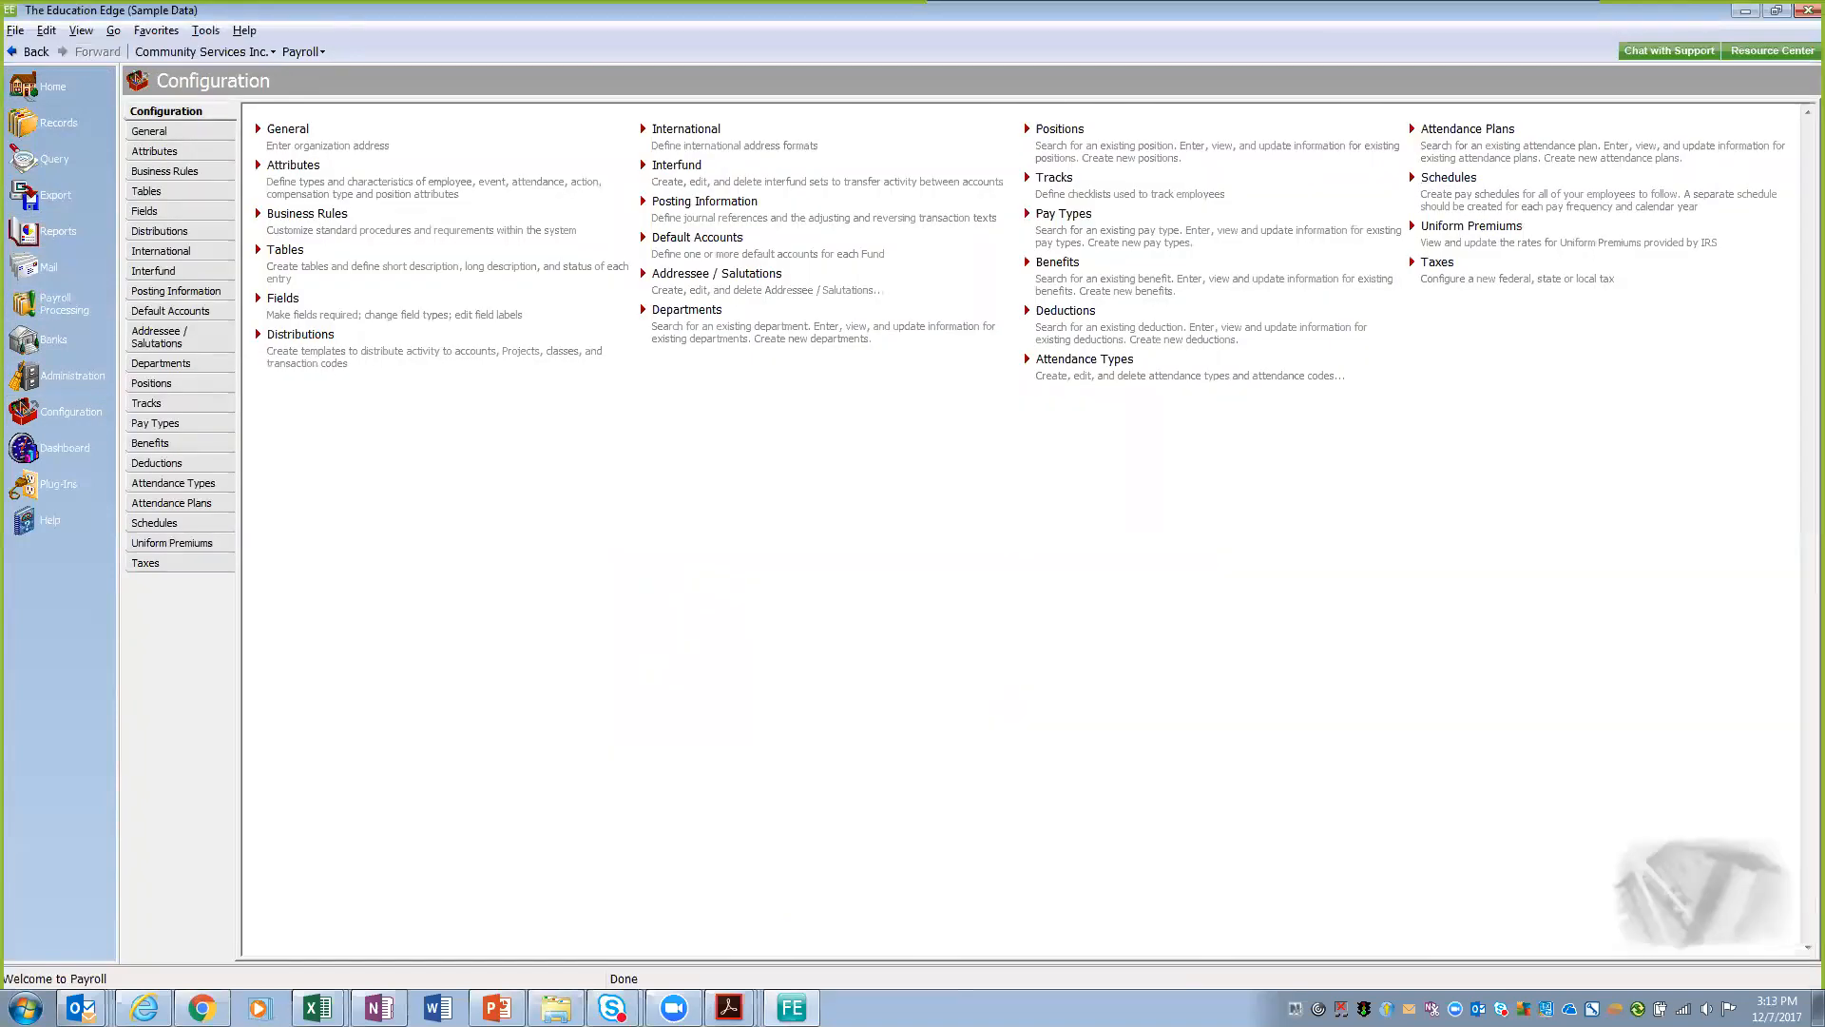
{"action": "left_click", "coordinate": [1437, 262]}
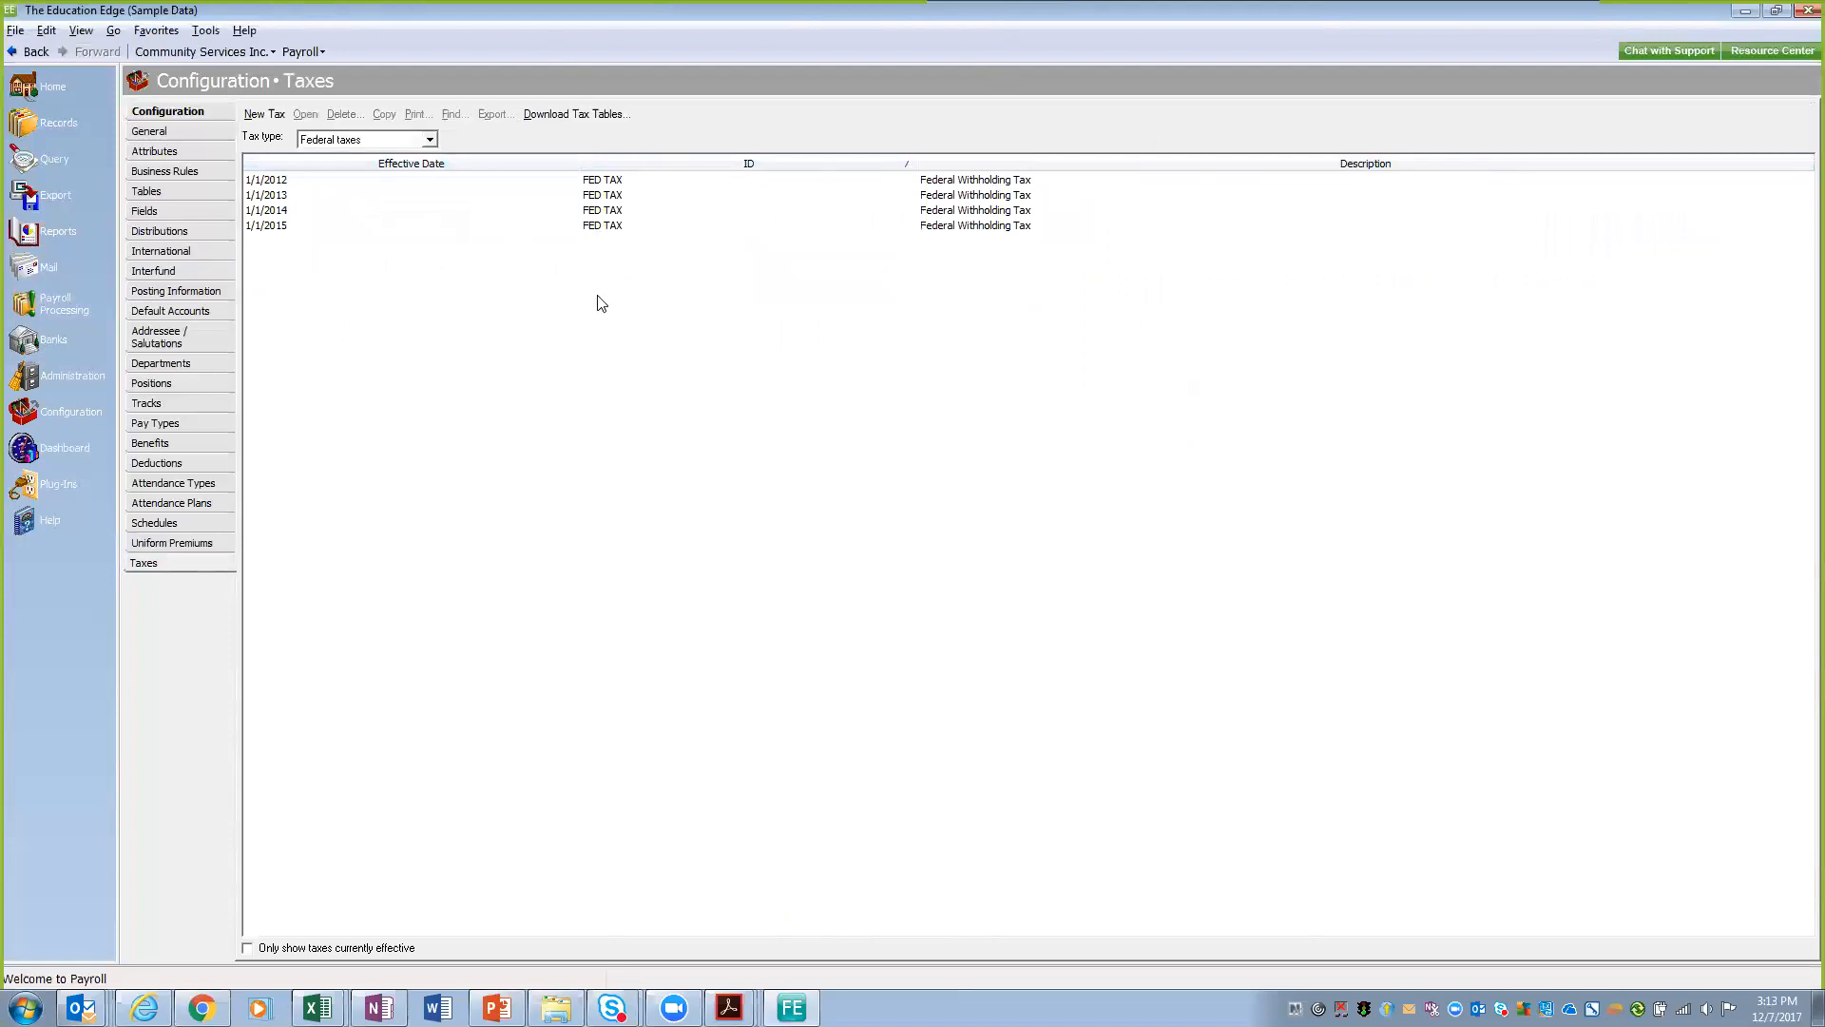
{"action": "double_click", "coordinate": [609, 231]}
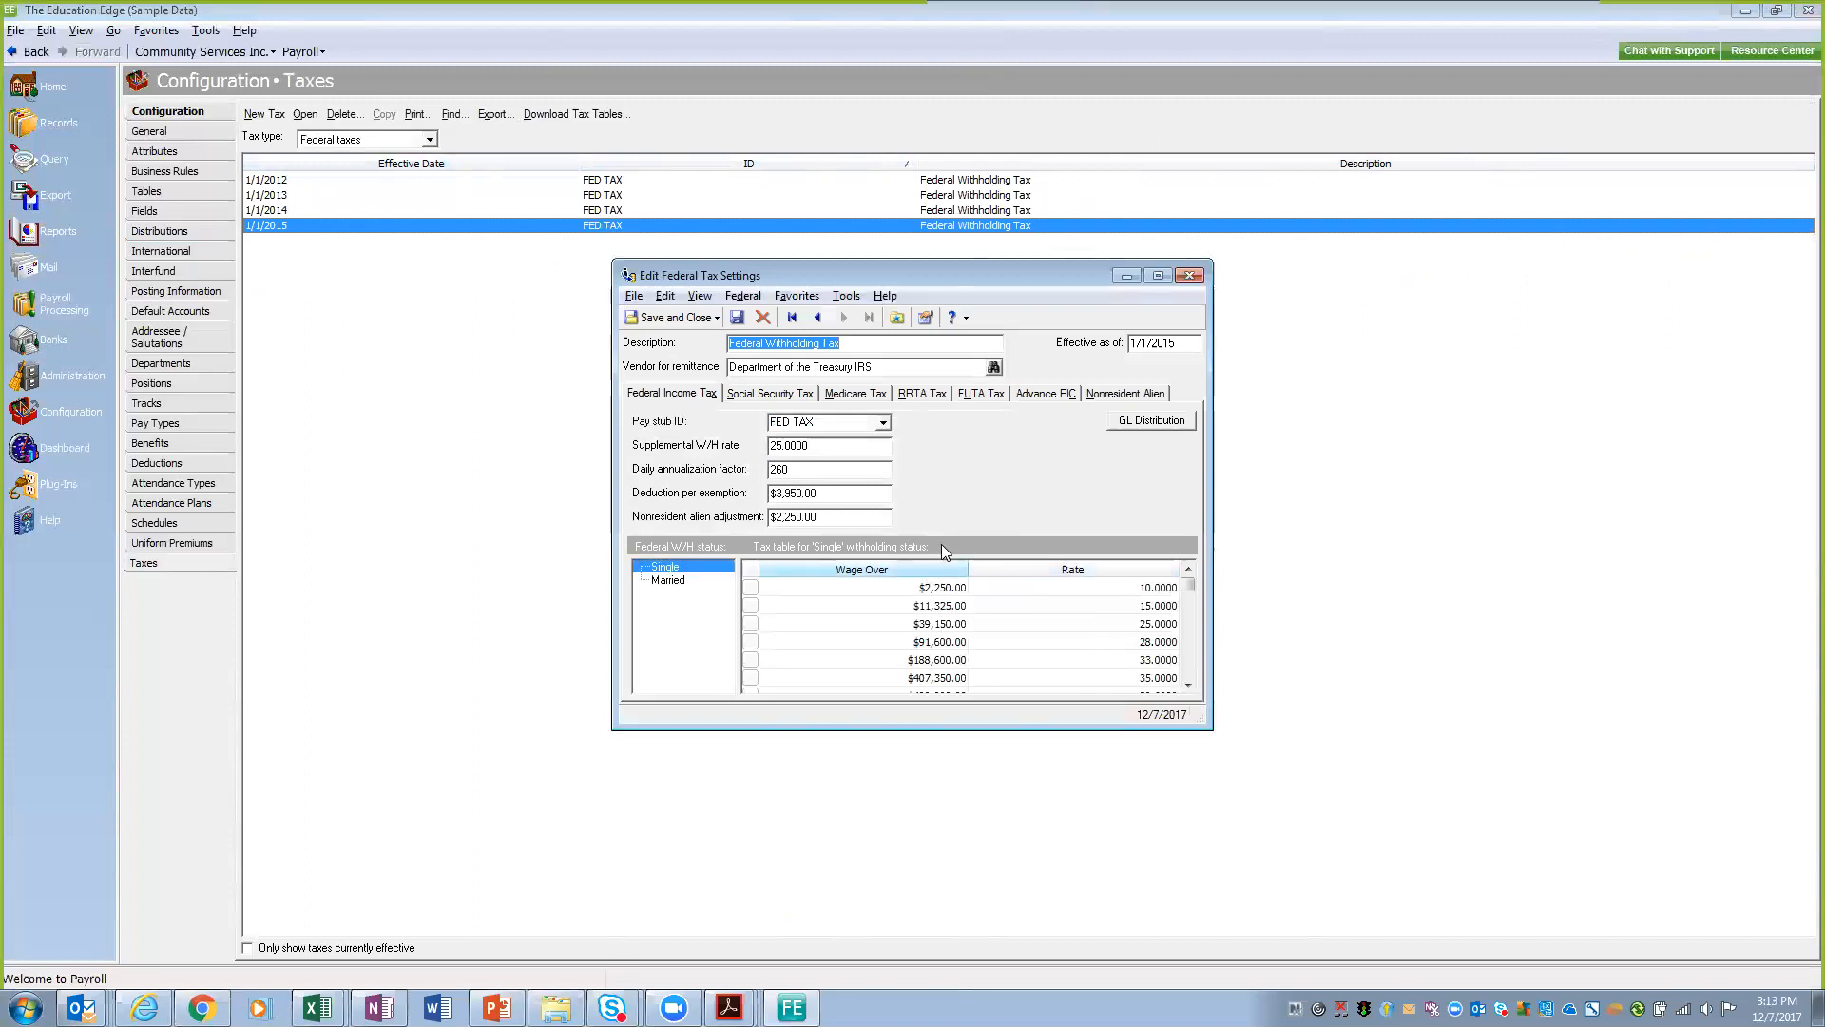
{"action": "left_click", "coordinate": [1189, 275]}
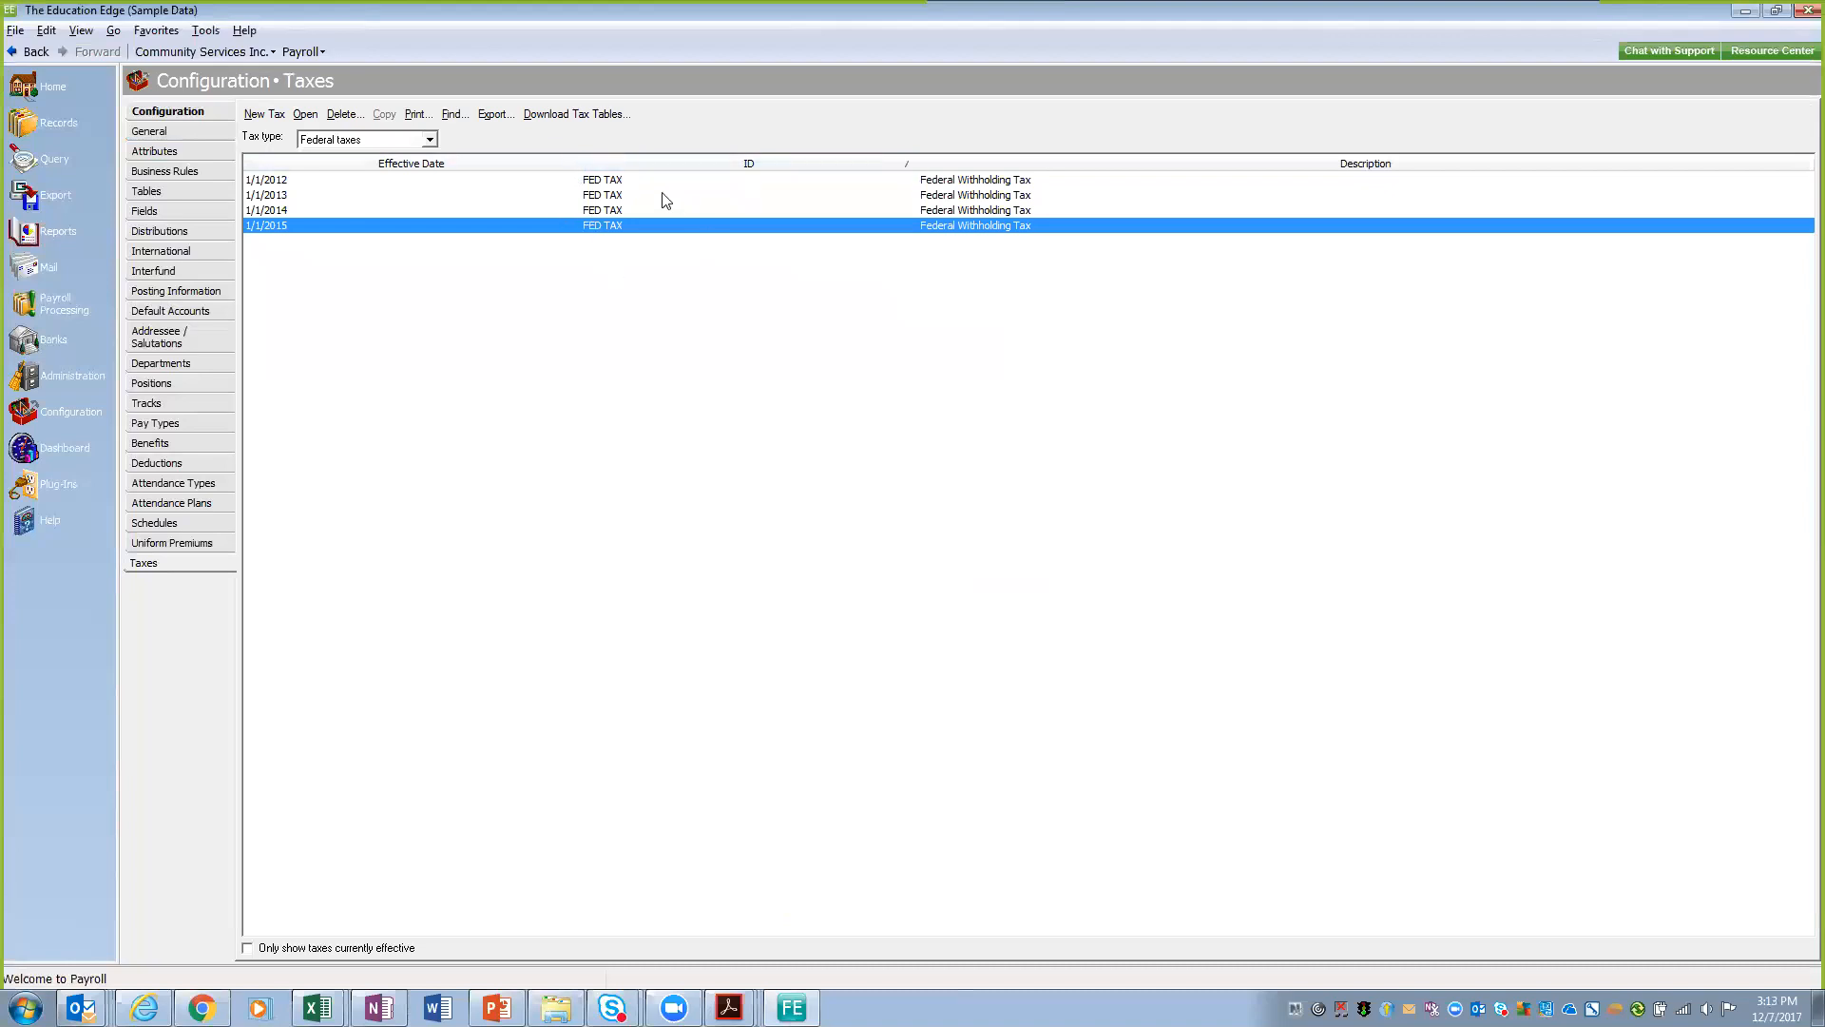
Step: List the state taxes, then switch to the PowerPoint slide show
{"action": "left_click", "coordinate": [428, 139]}
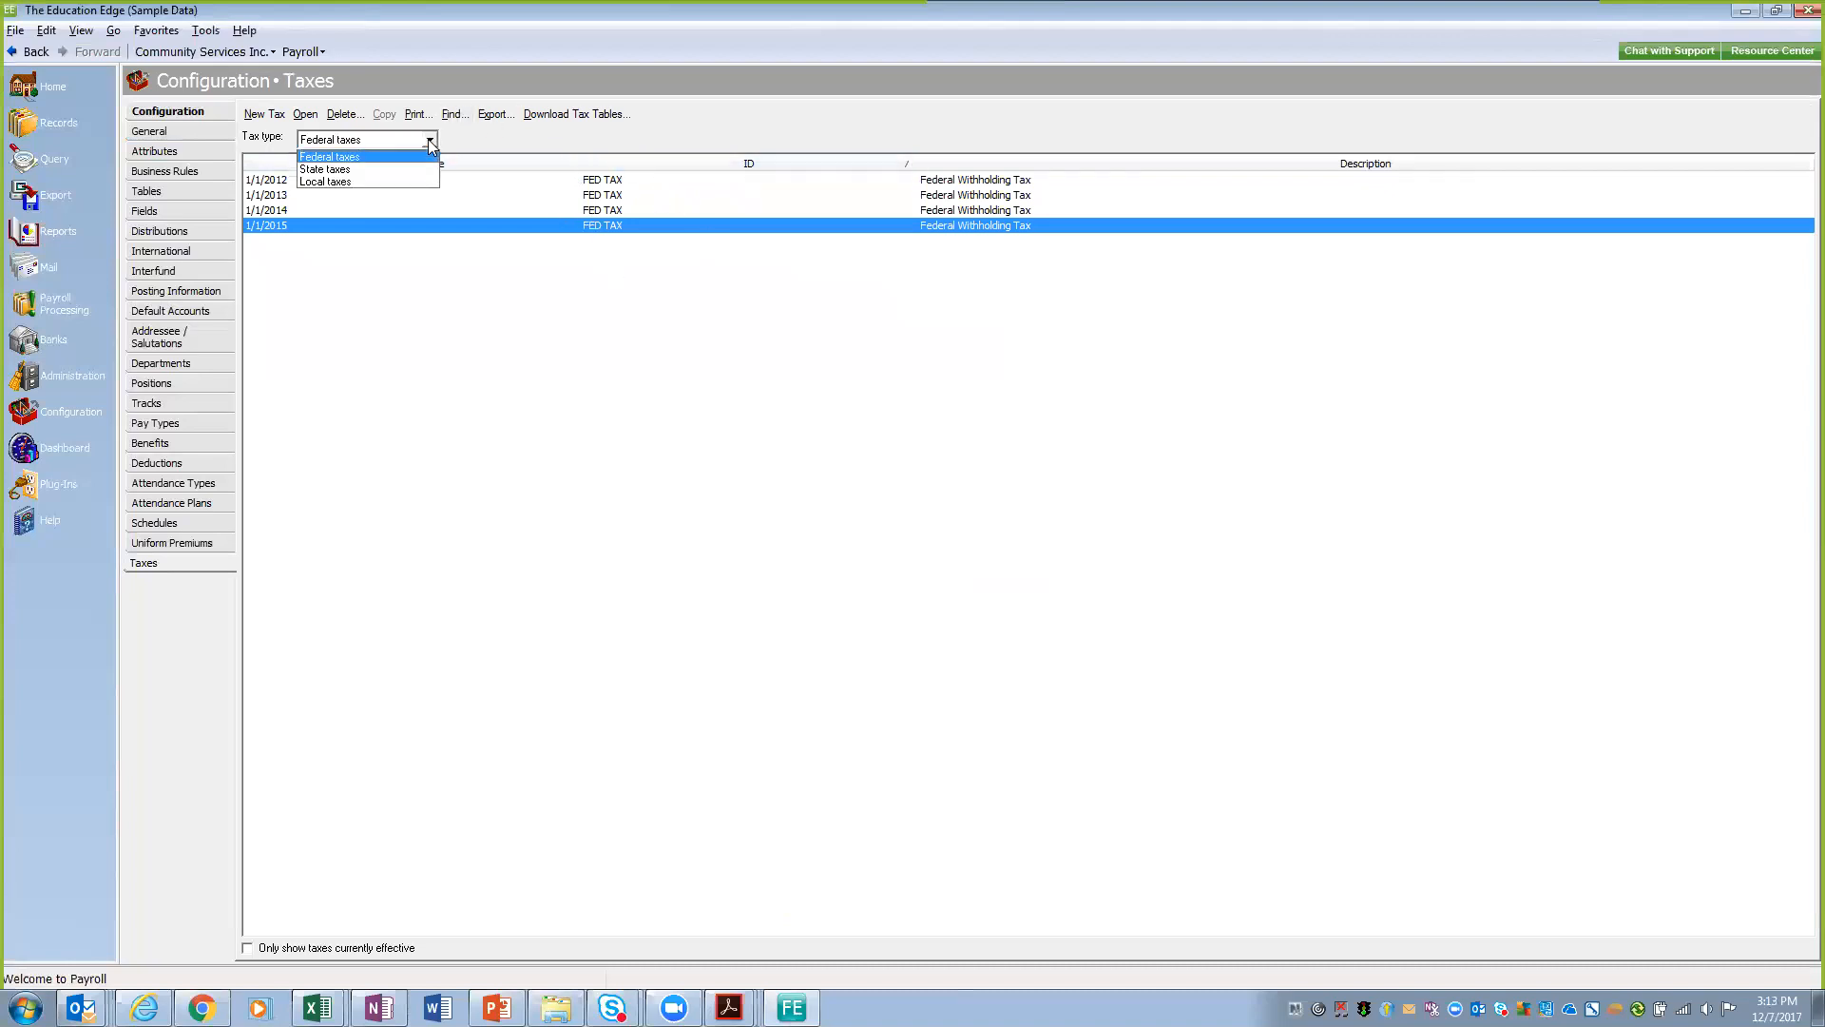
{"action": "left_click", "coordinate": [371, 168]}
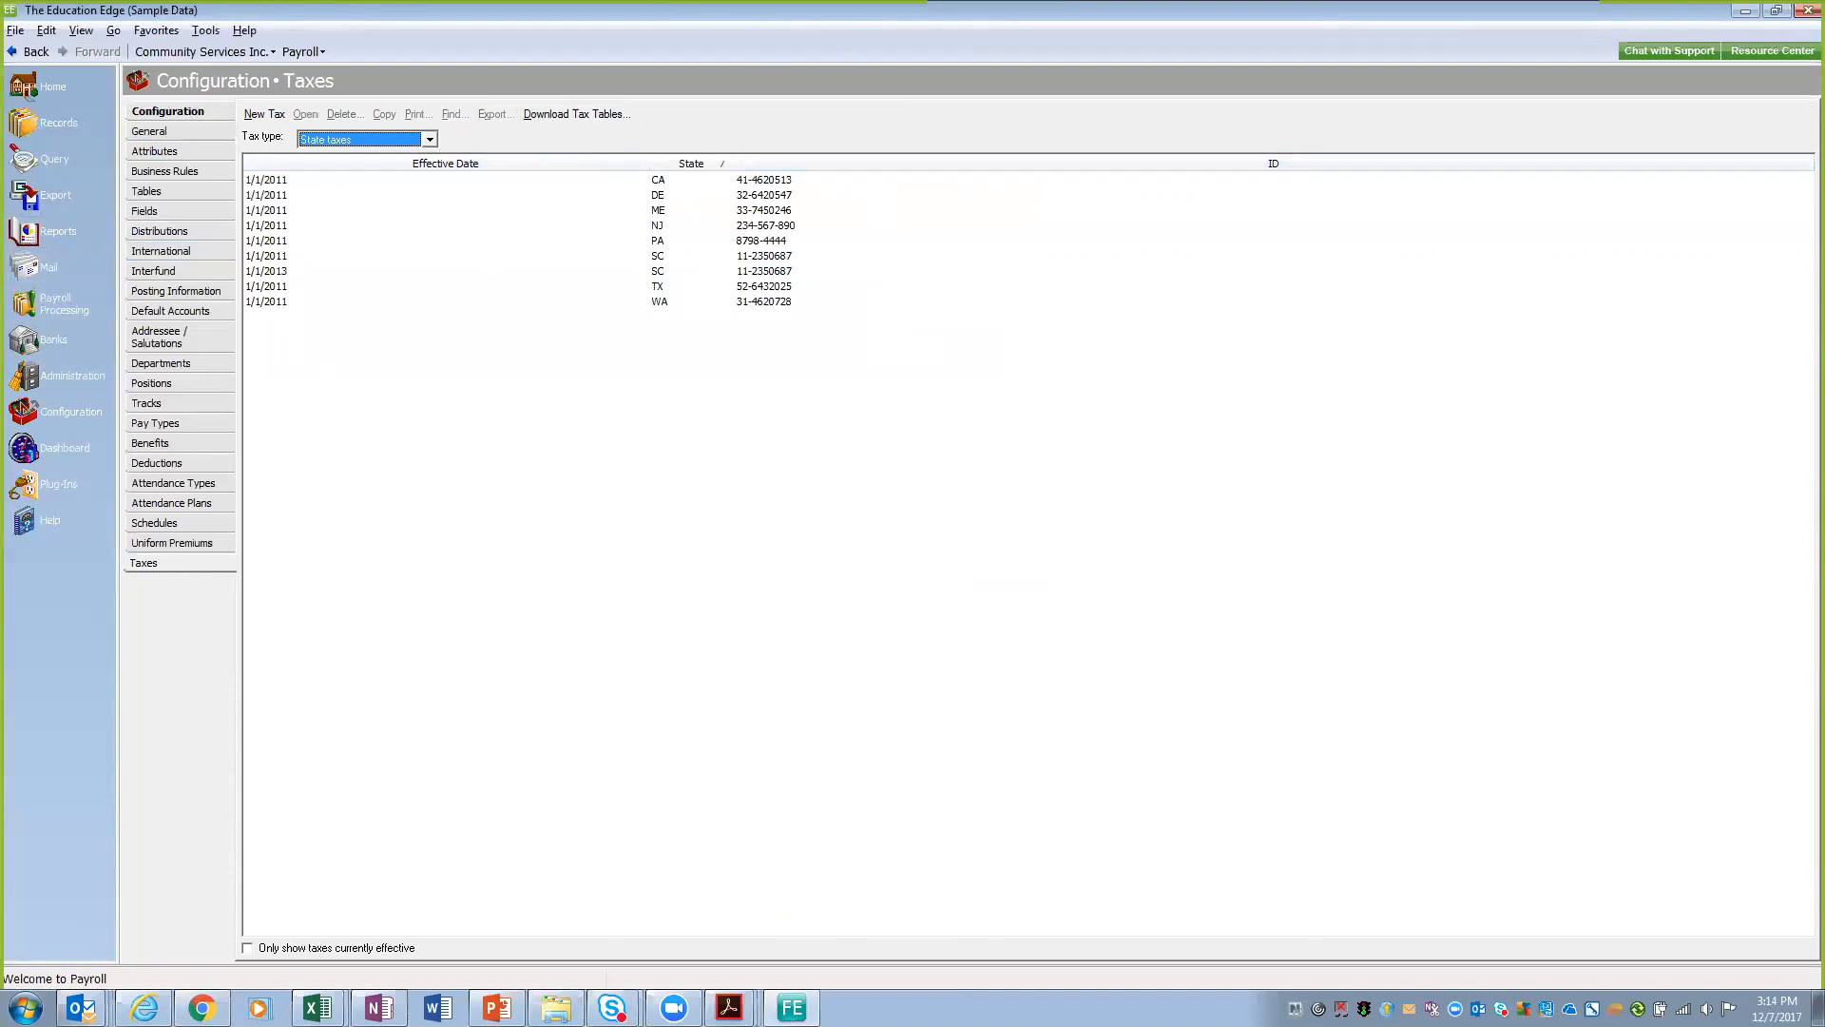
{"action": "left_click", "coordinate": [496, 1008]}
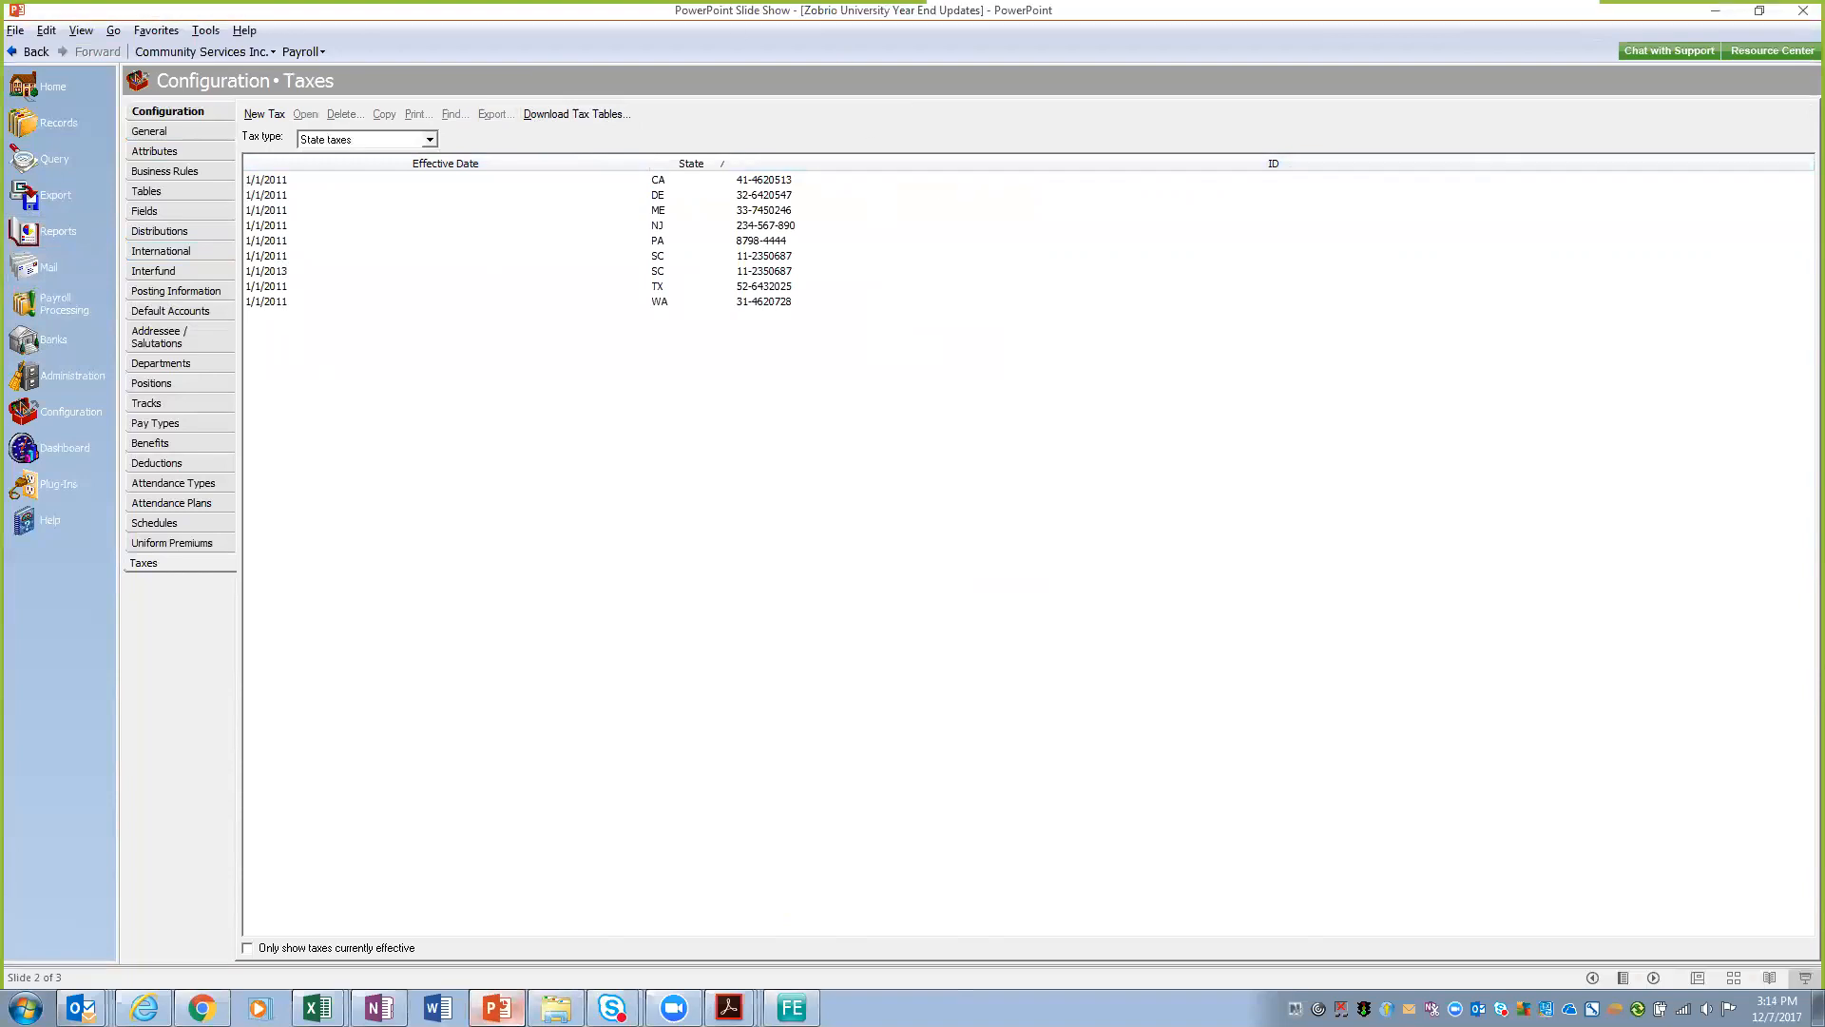